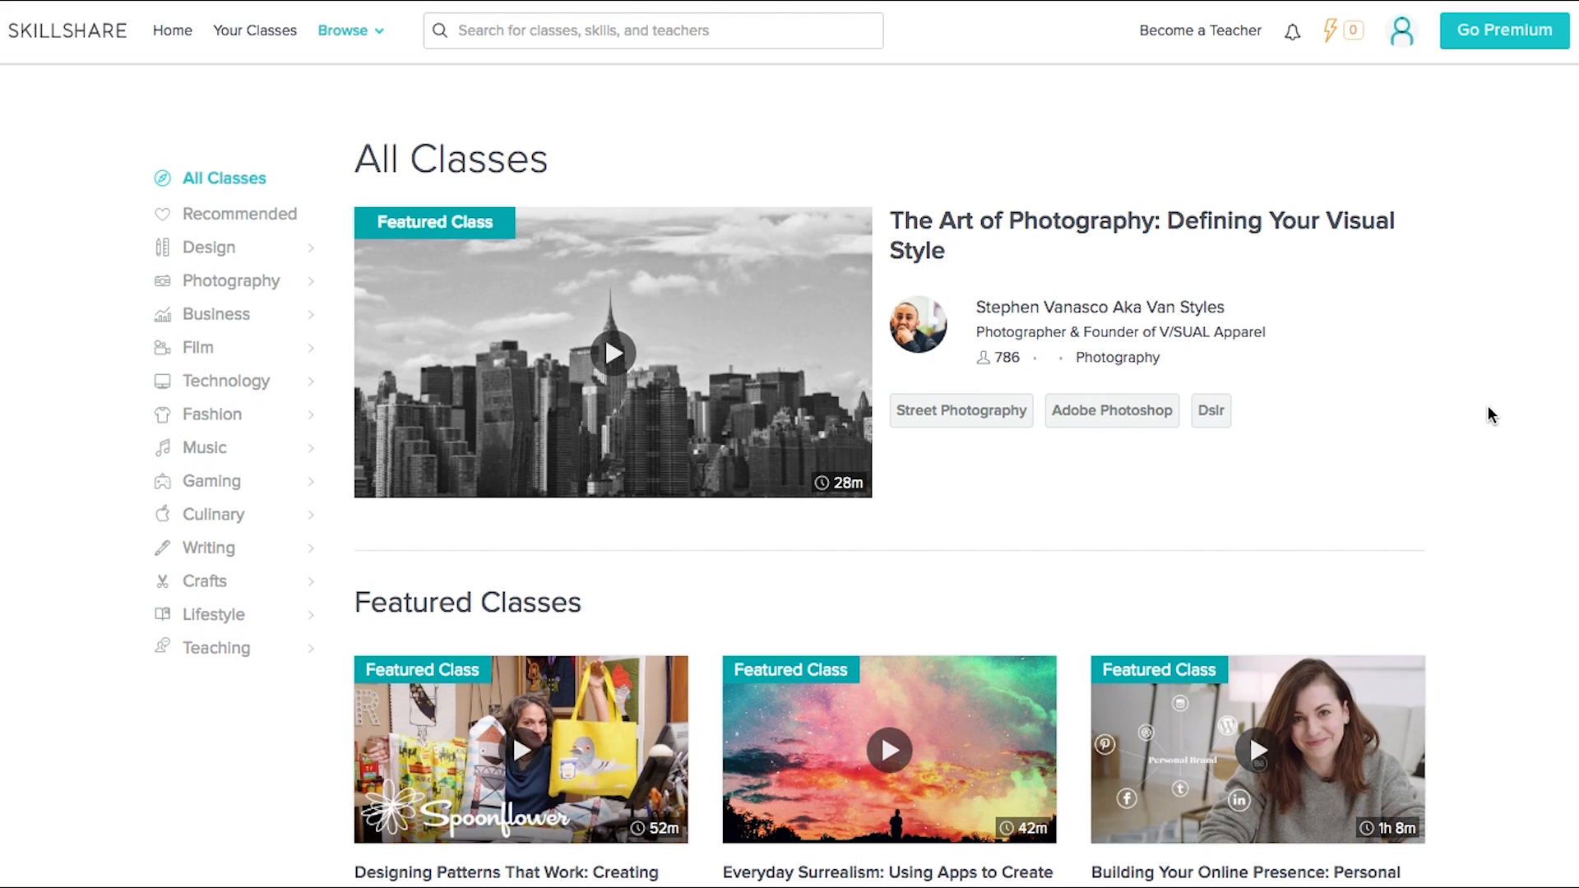
Step: Browse the featured and trending classes on the Skillshare All Classes page
scroll(1488, 407, "down", 3)
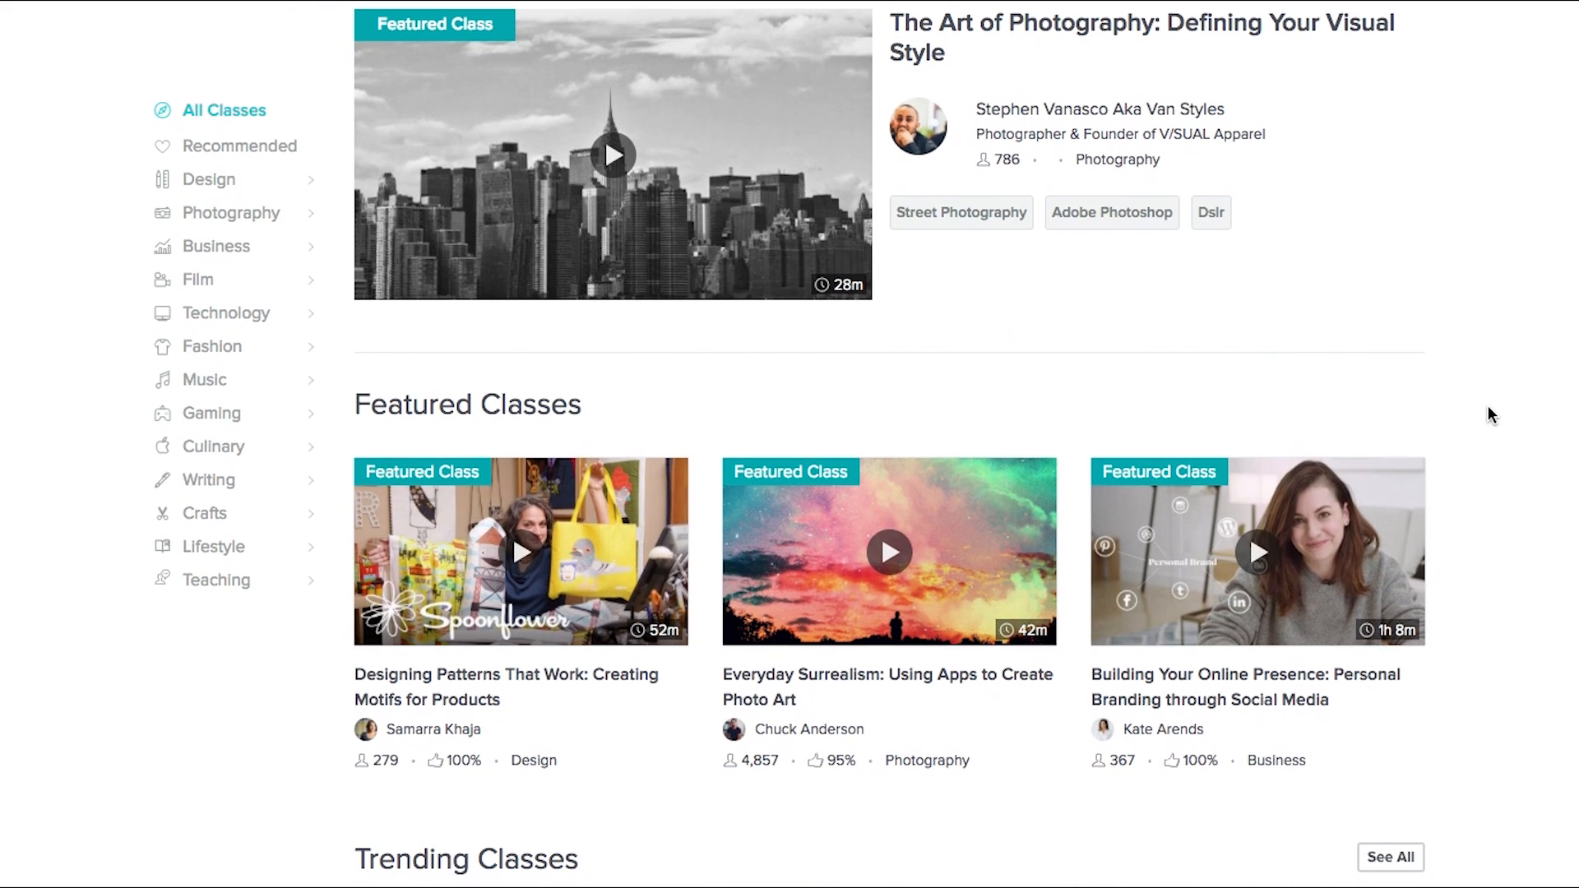
scroll(1487, 407, "down", 3)
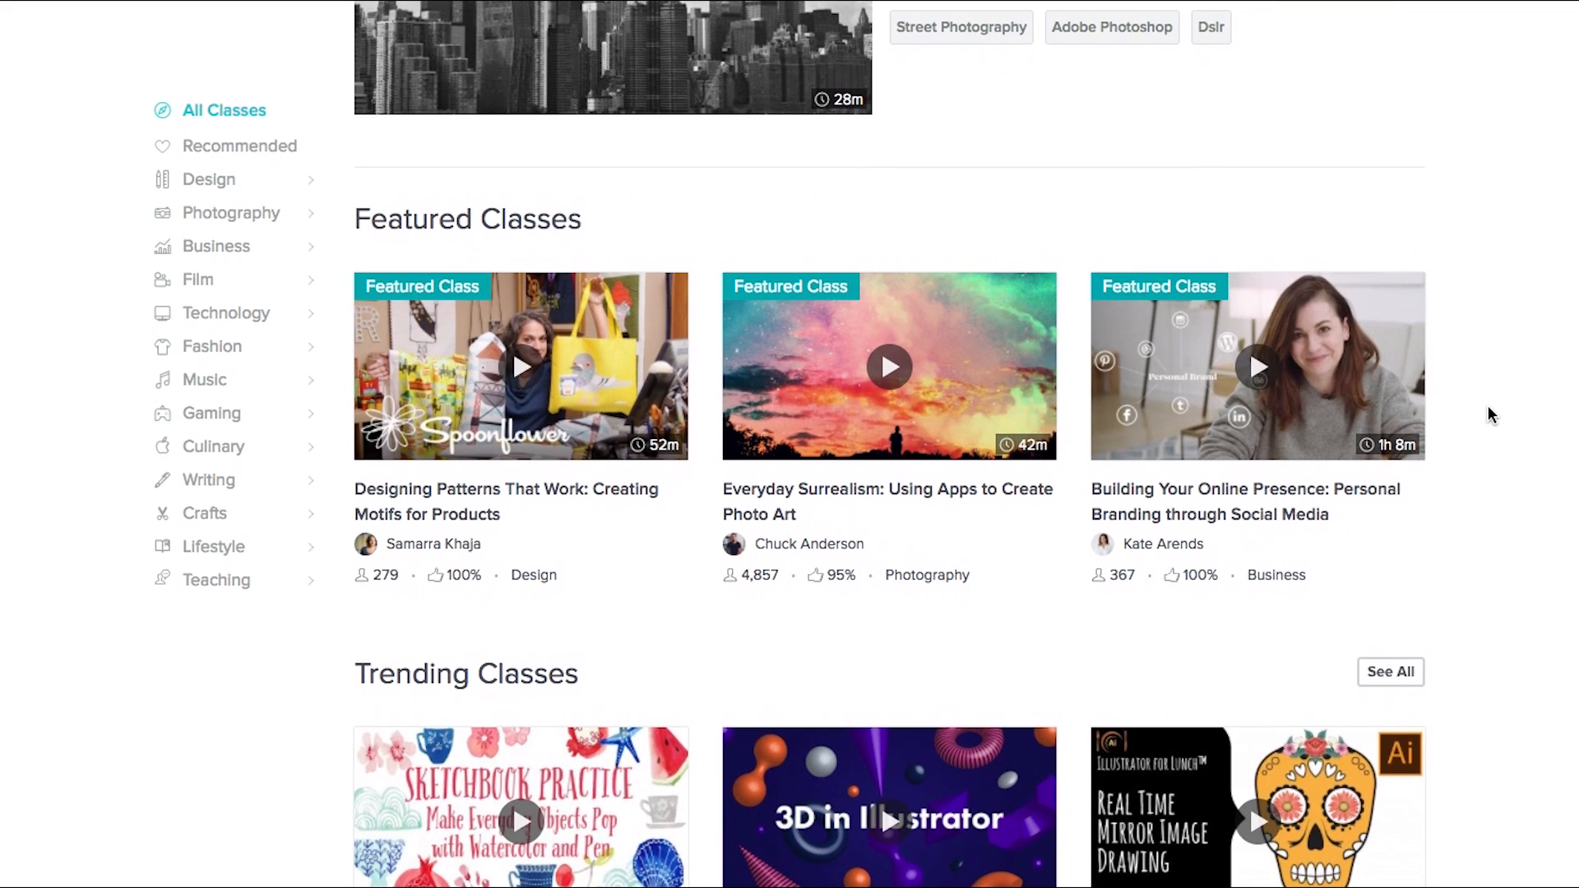
scroll(1491, 414, "down", 3)
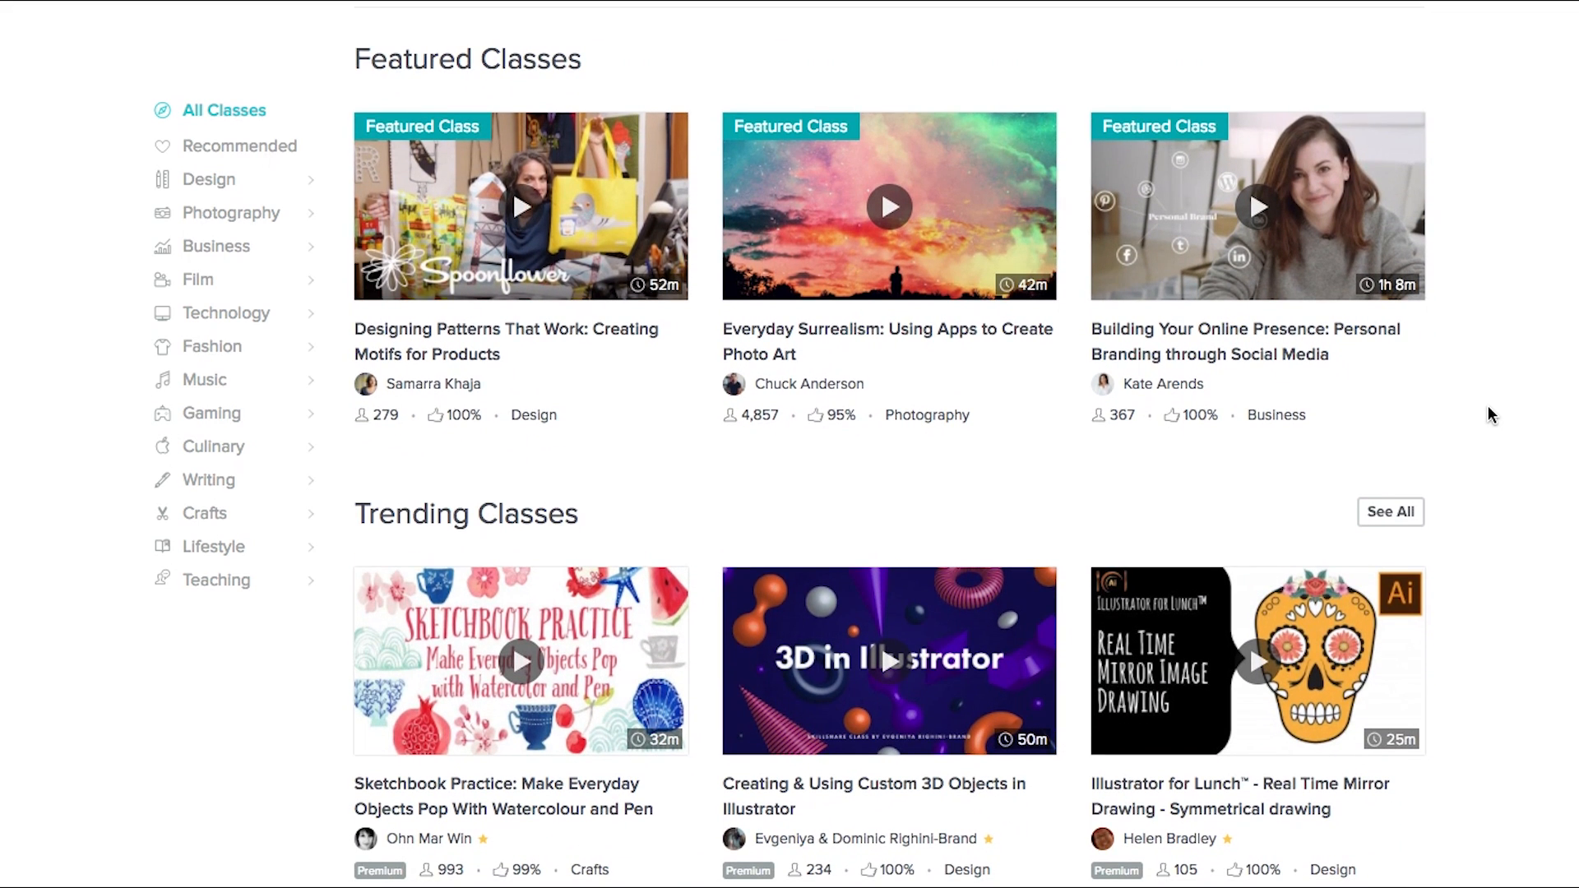
scroll(1491, 414, "down", 9)
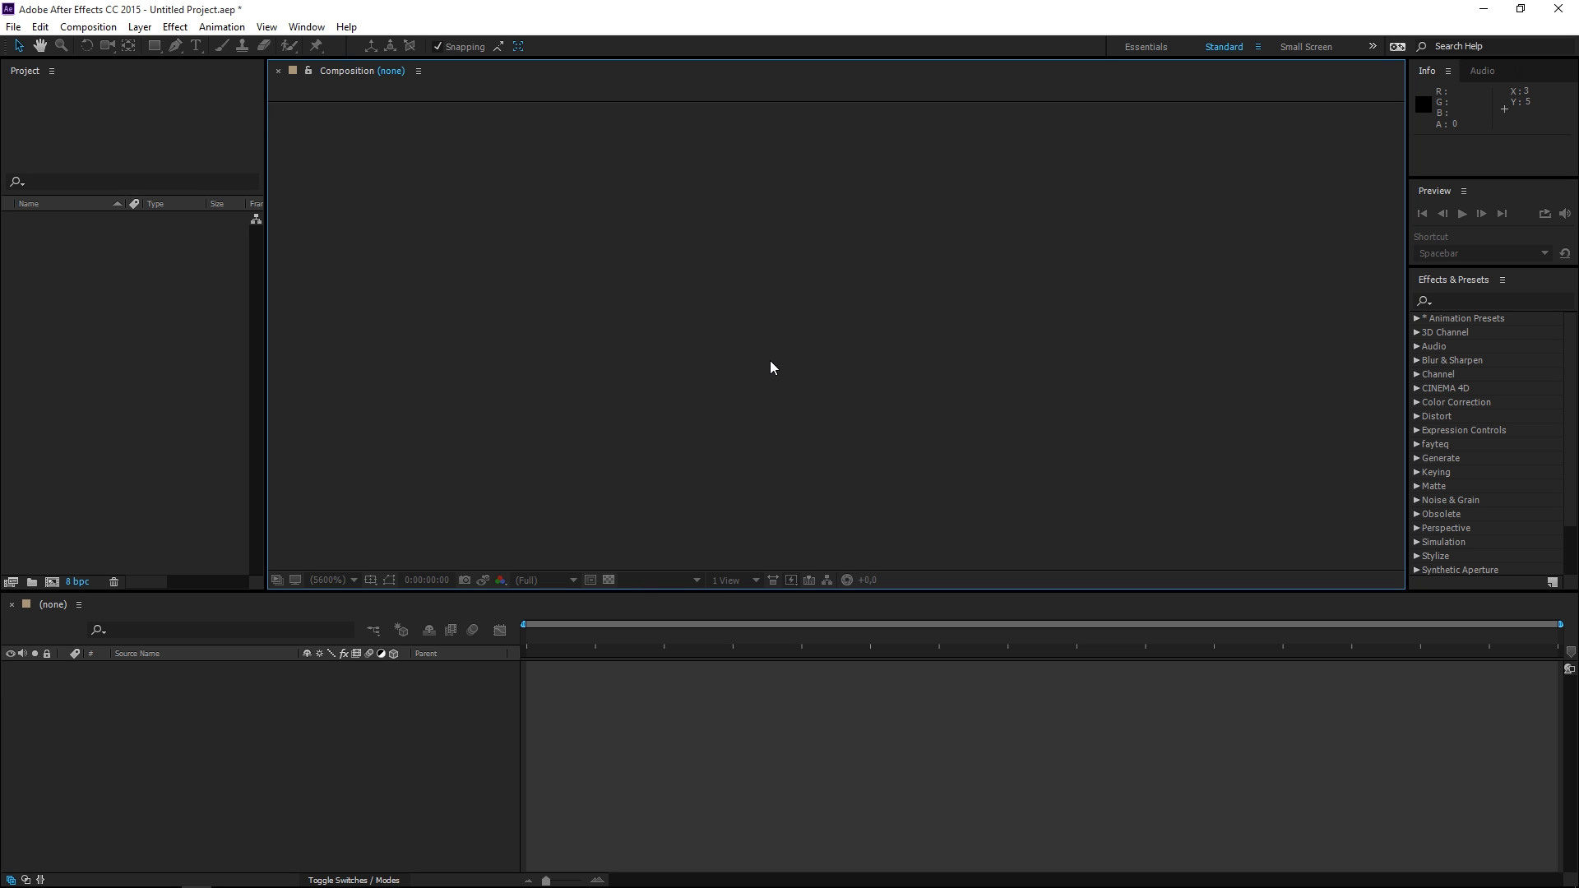
Step: Switch to After Effects and examine the Project, Timeline, Composition, Preview, Info, Audio and Effects & Presets areas of the workspace
left_click(212, 408)
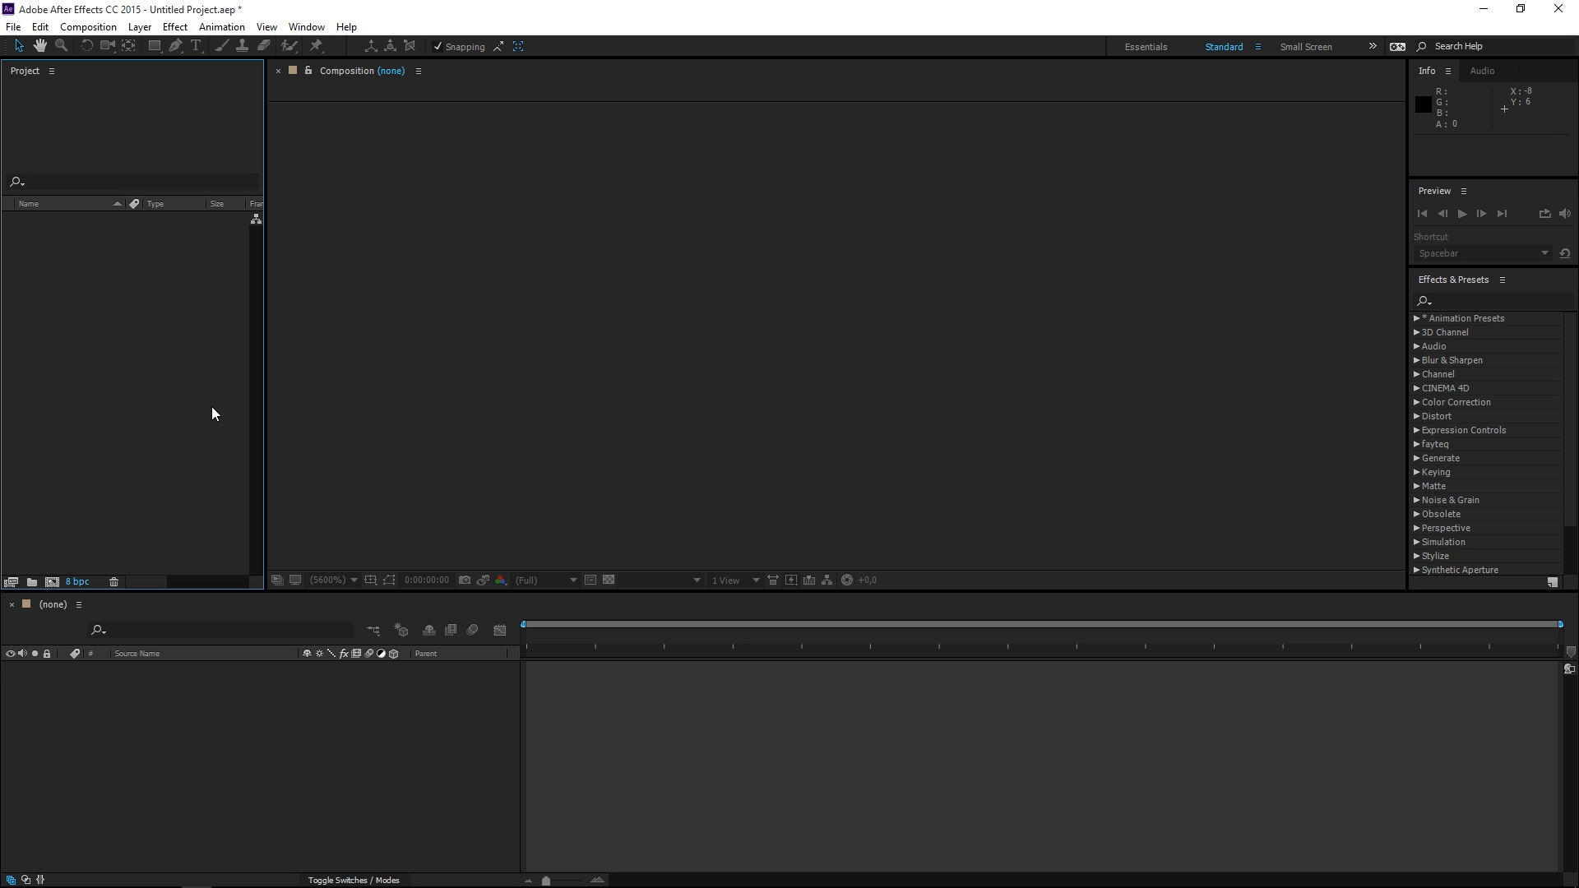
left_click(894, 725)
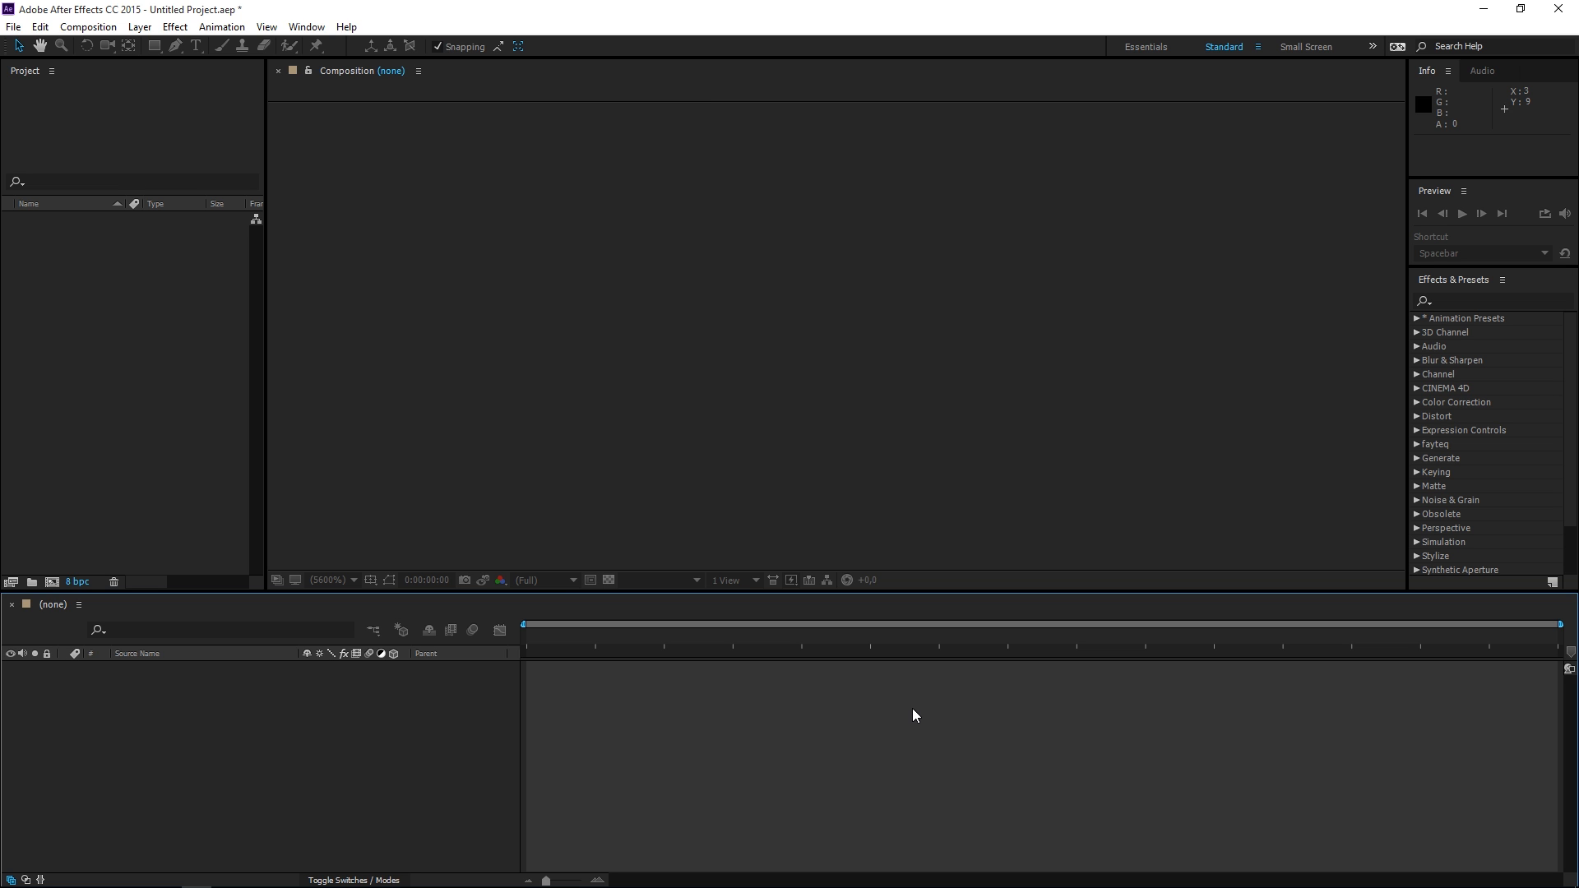
left_click(598, 393)
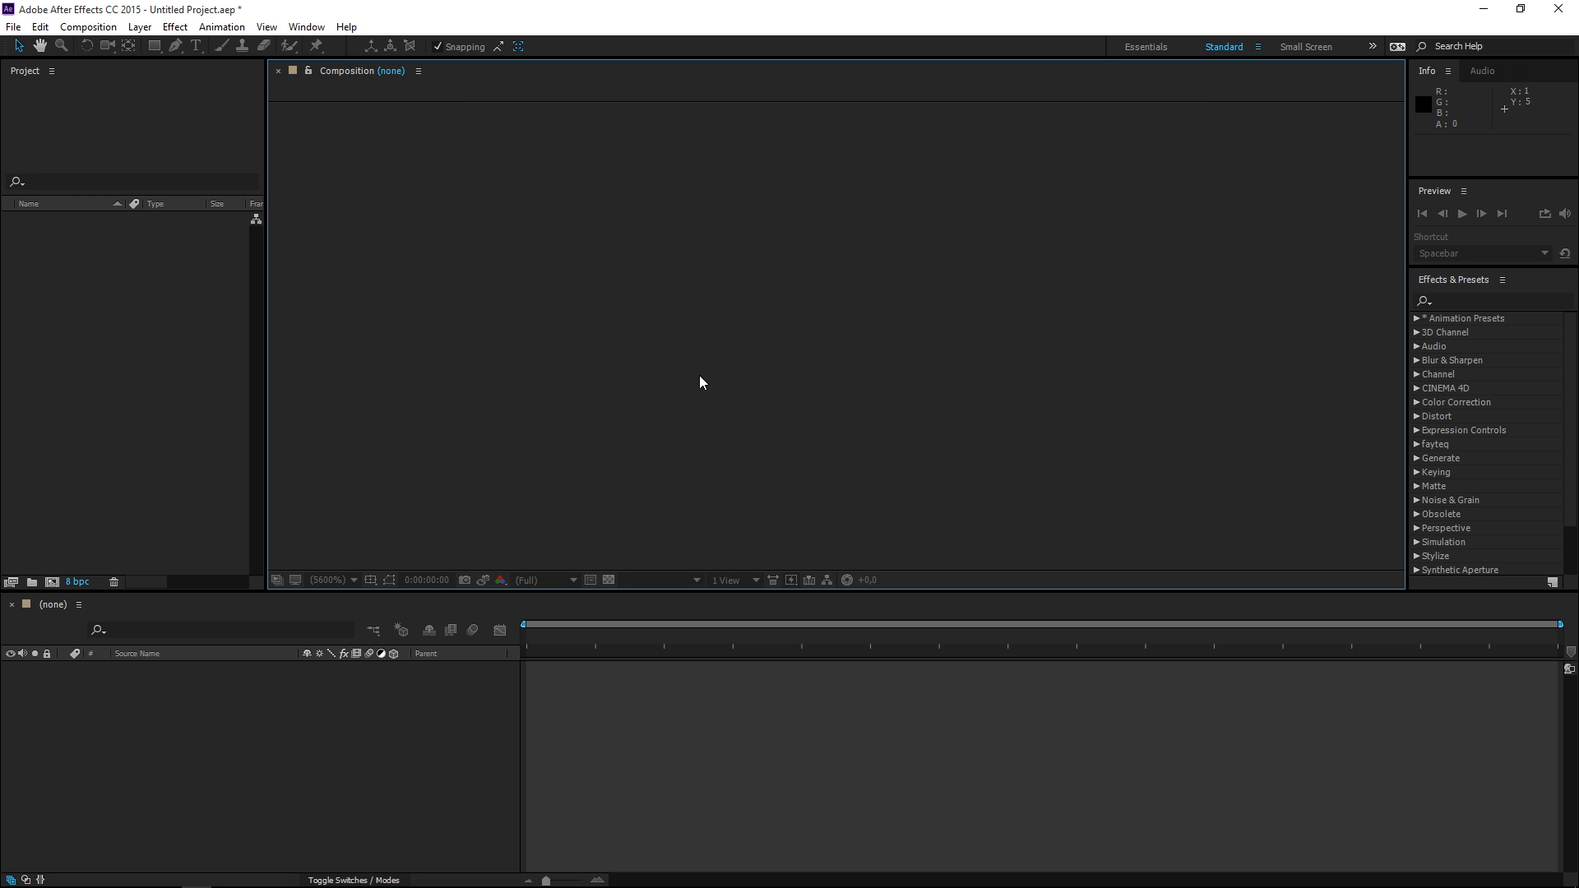
left_click(1432, 231)
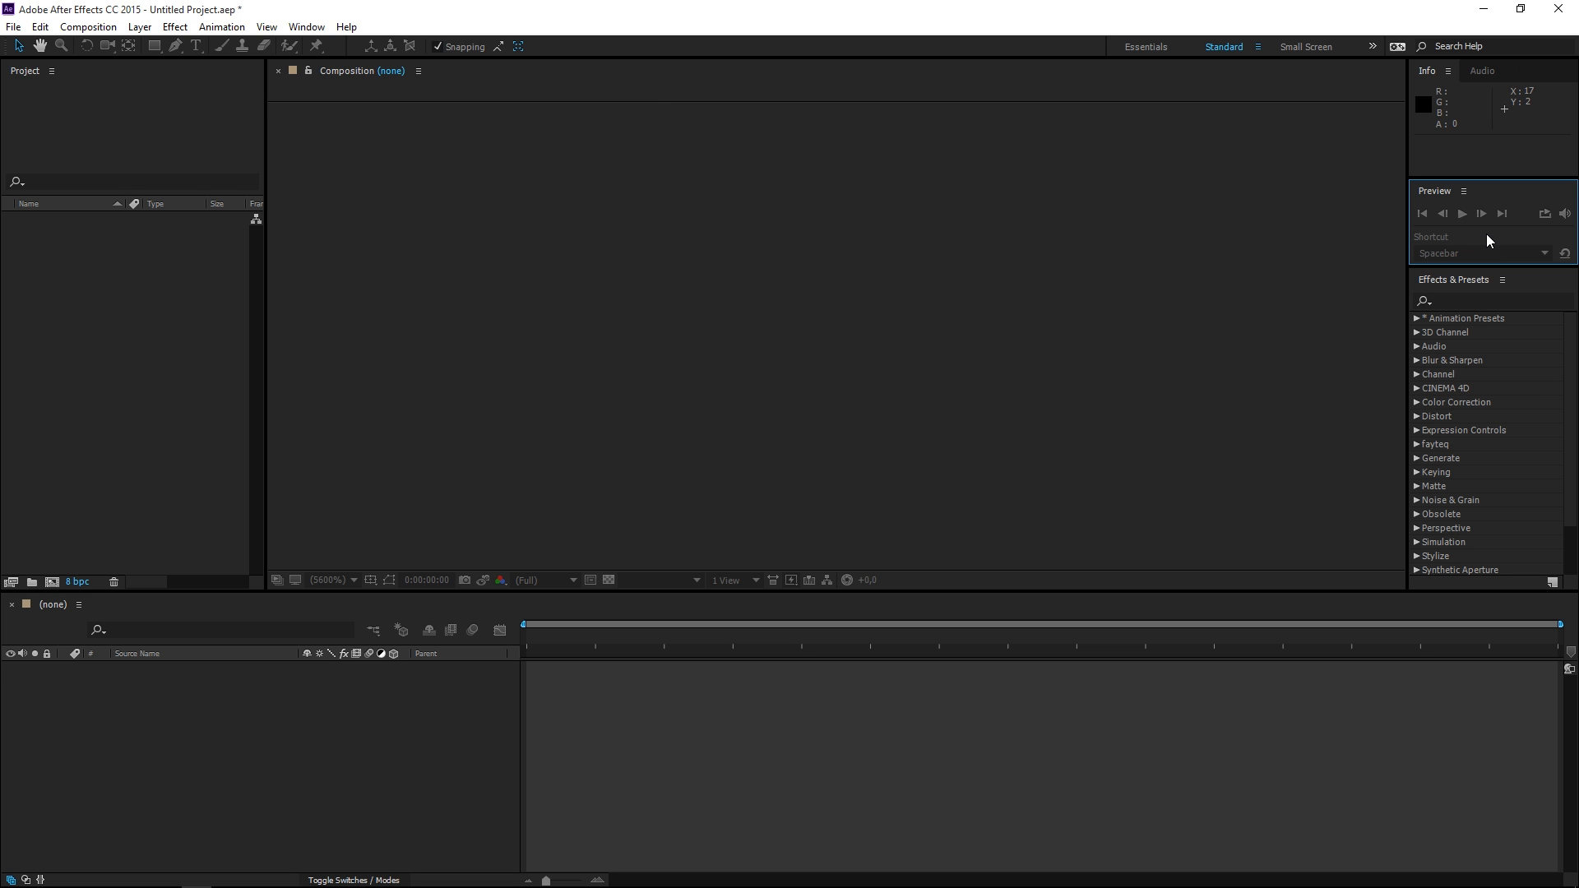
left_click(1472, 141)
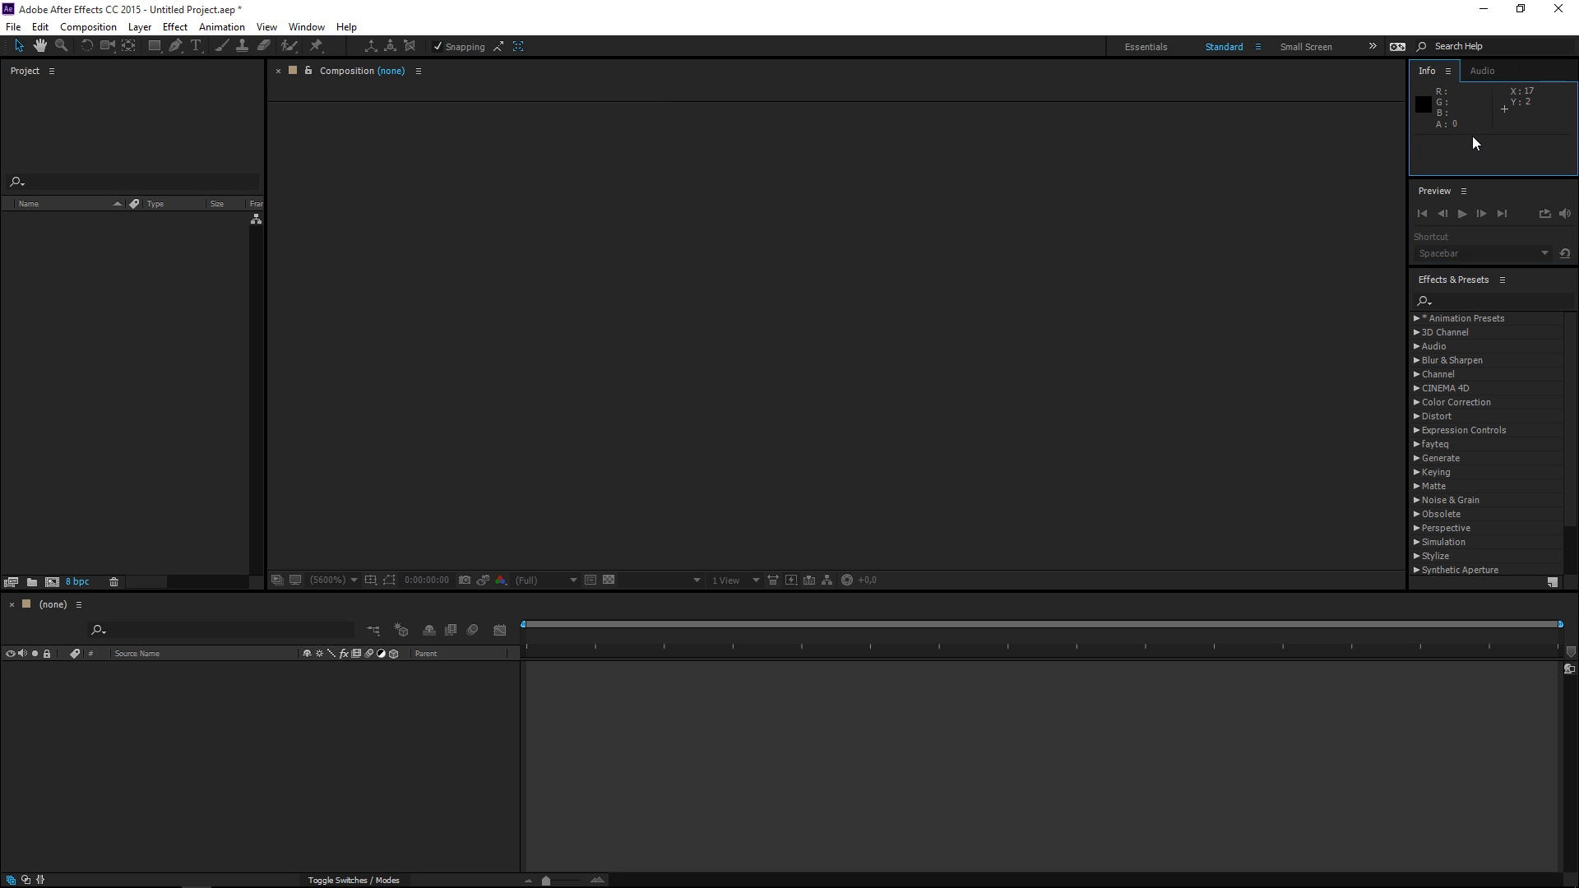
left_click(1473, 69)
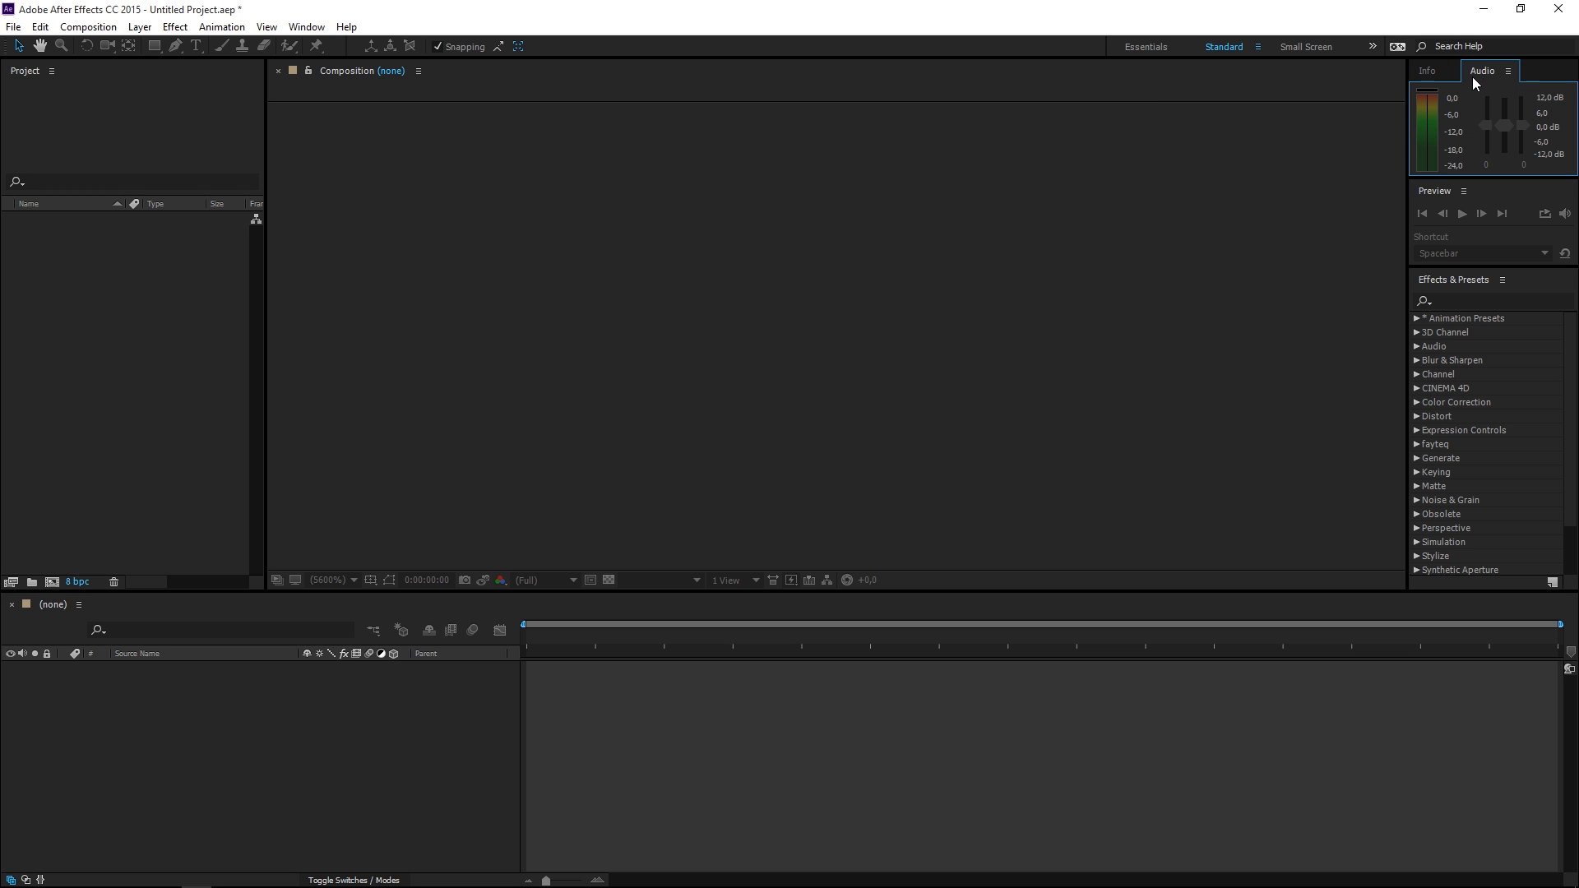
left_click(1438, 71)
left_click(1463, 440)
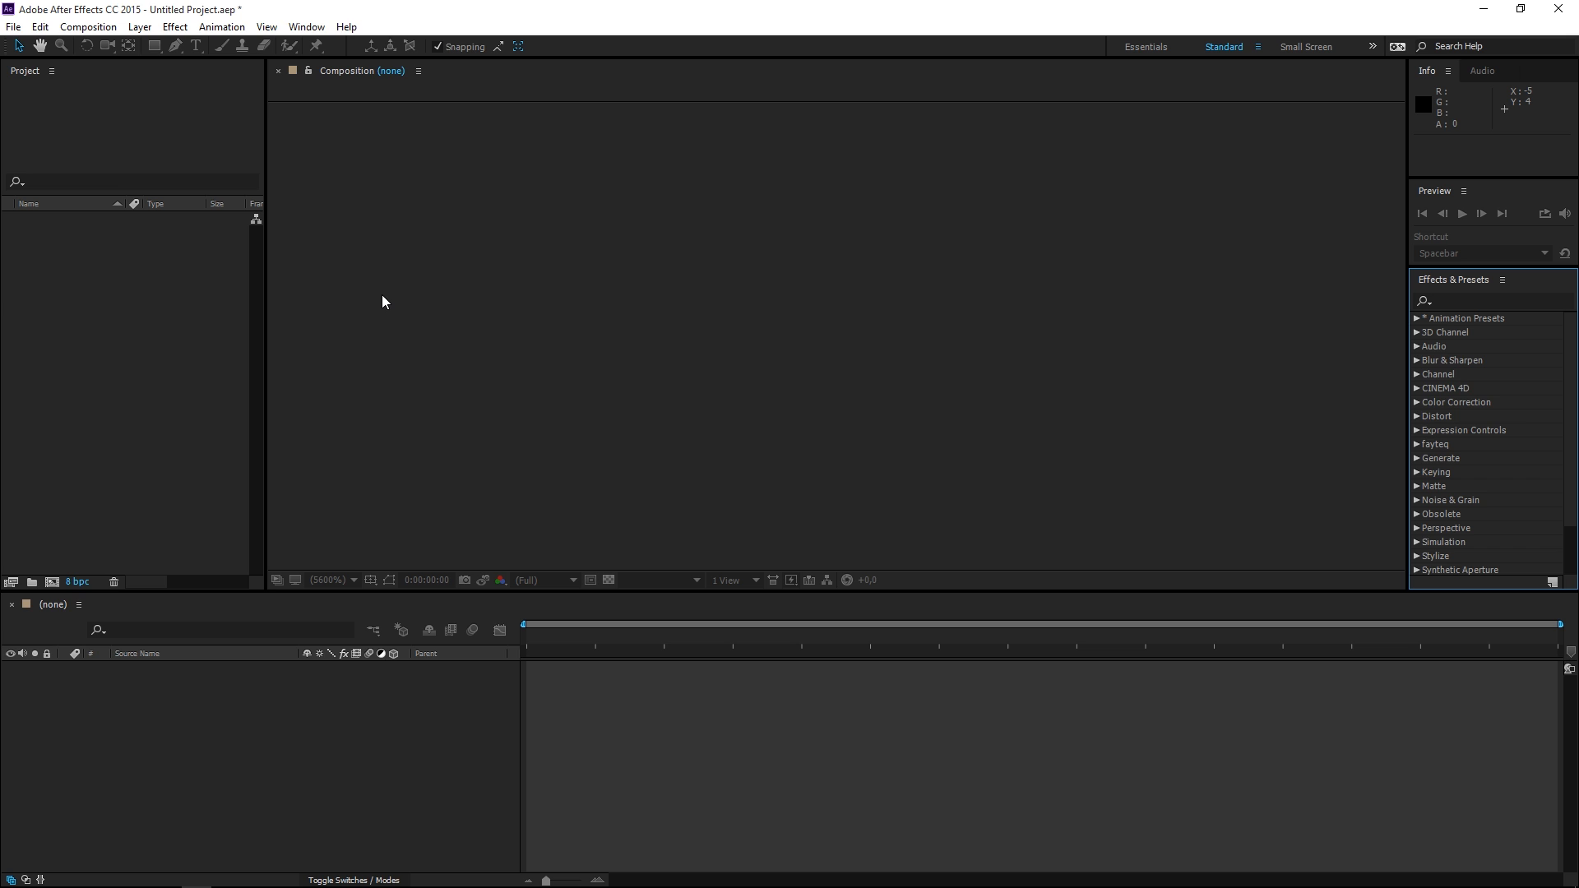
Step: Import video.mp4 from Local Disk (D:) into the project as footage
left_click(53, 470)
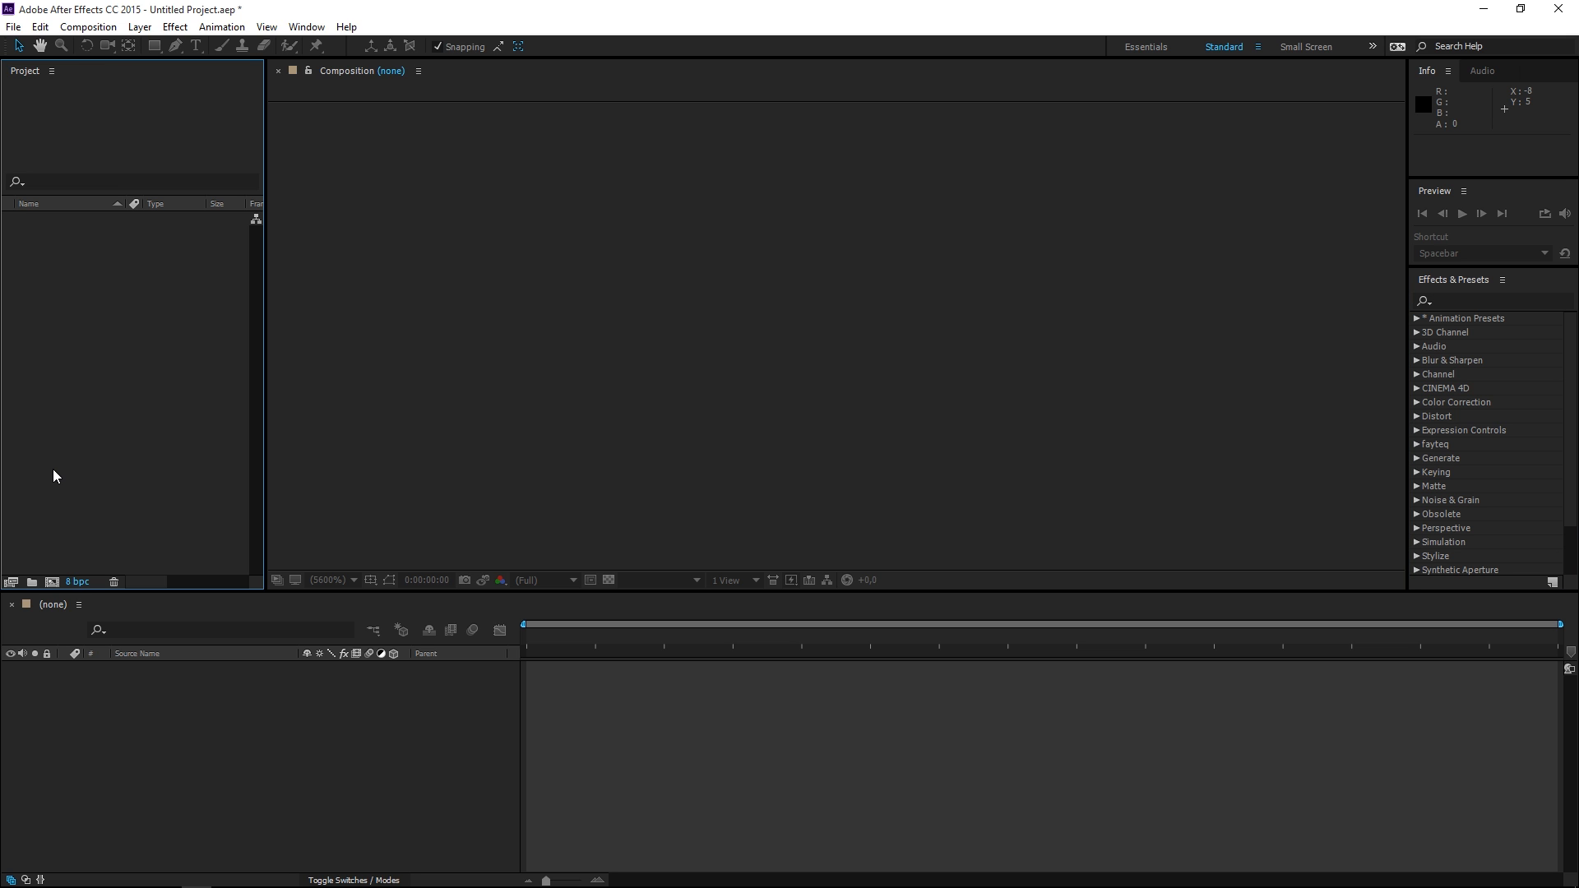
right_click(54, 470)
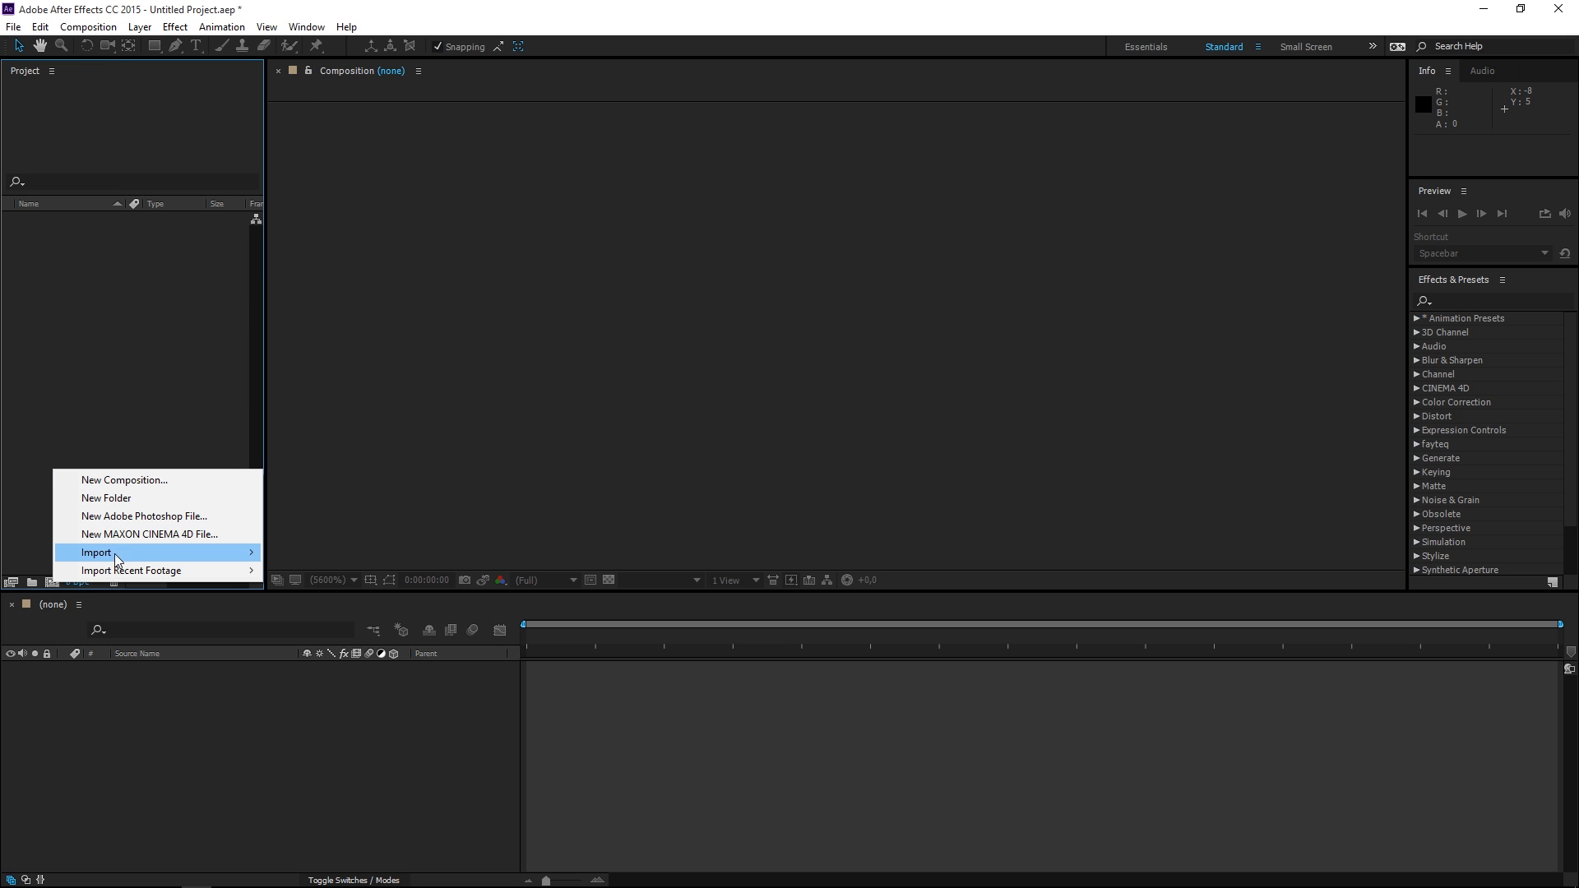
mouse_move(182, 556)
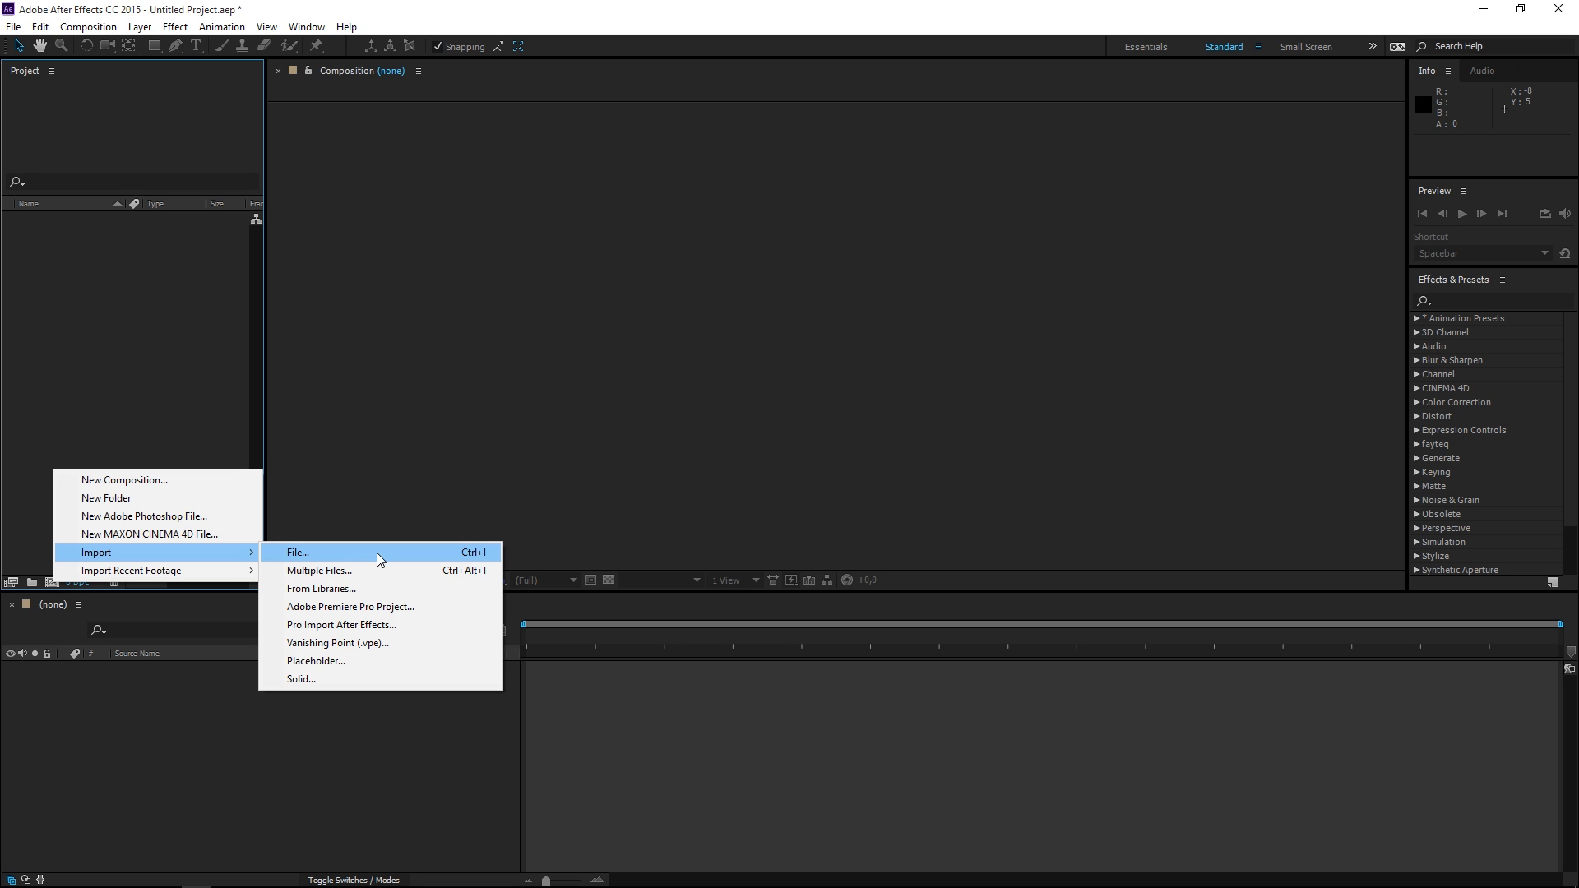
left_click(469, 557)
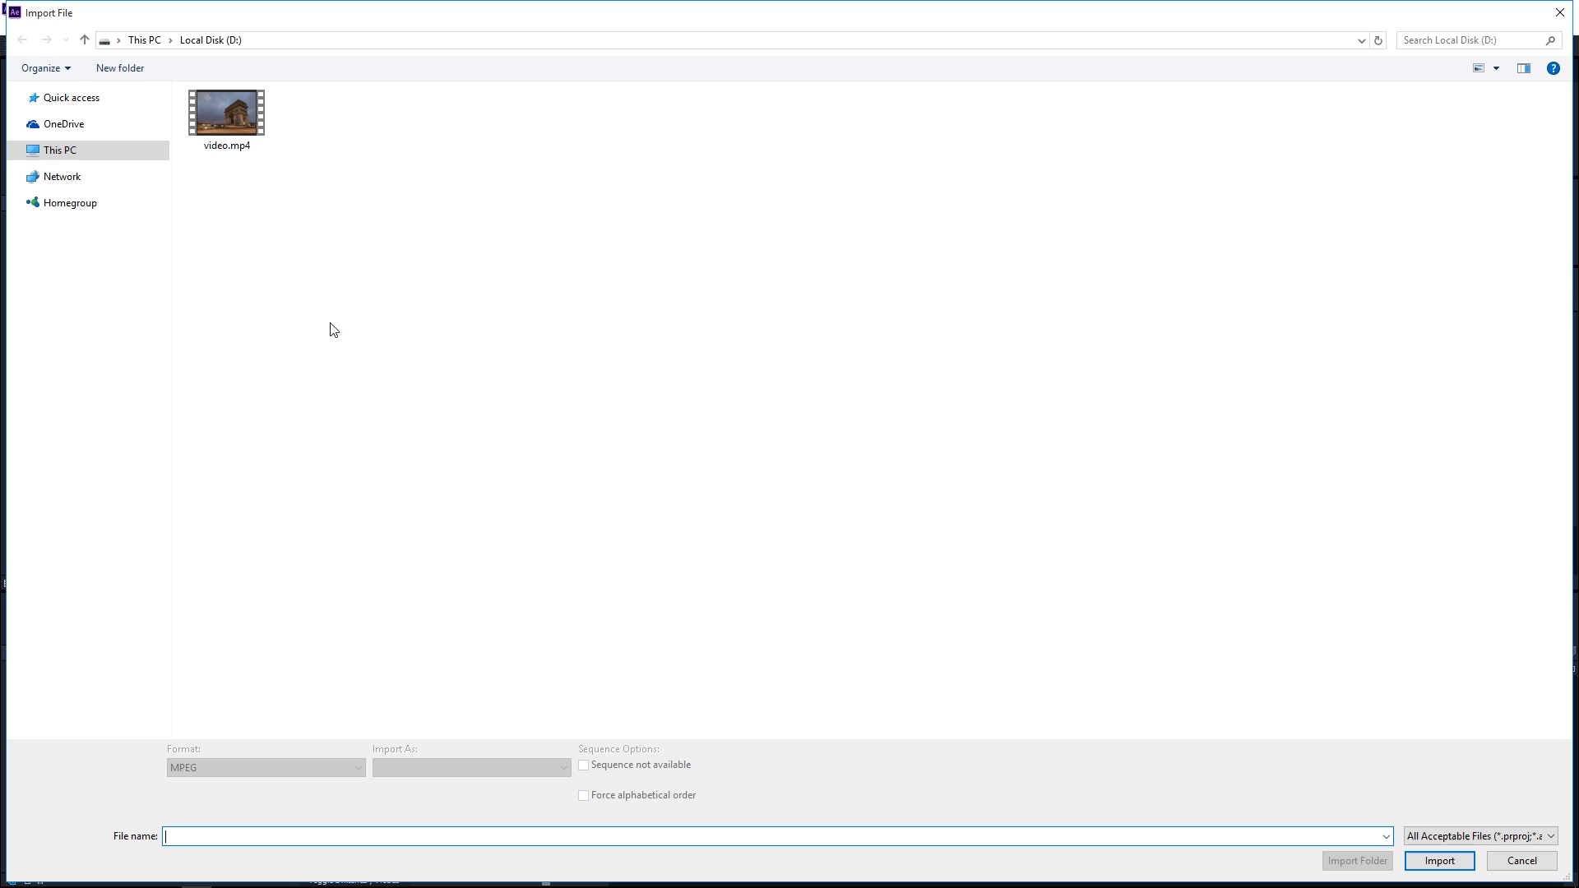
left_click(232, 101)
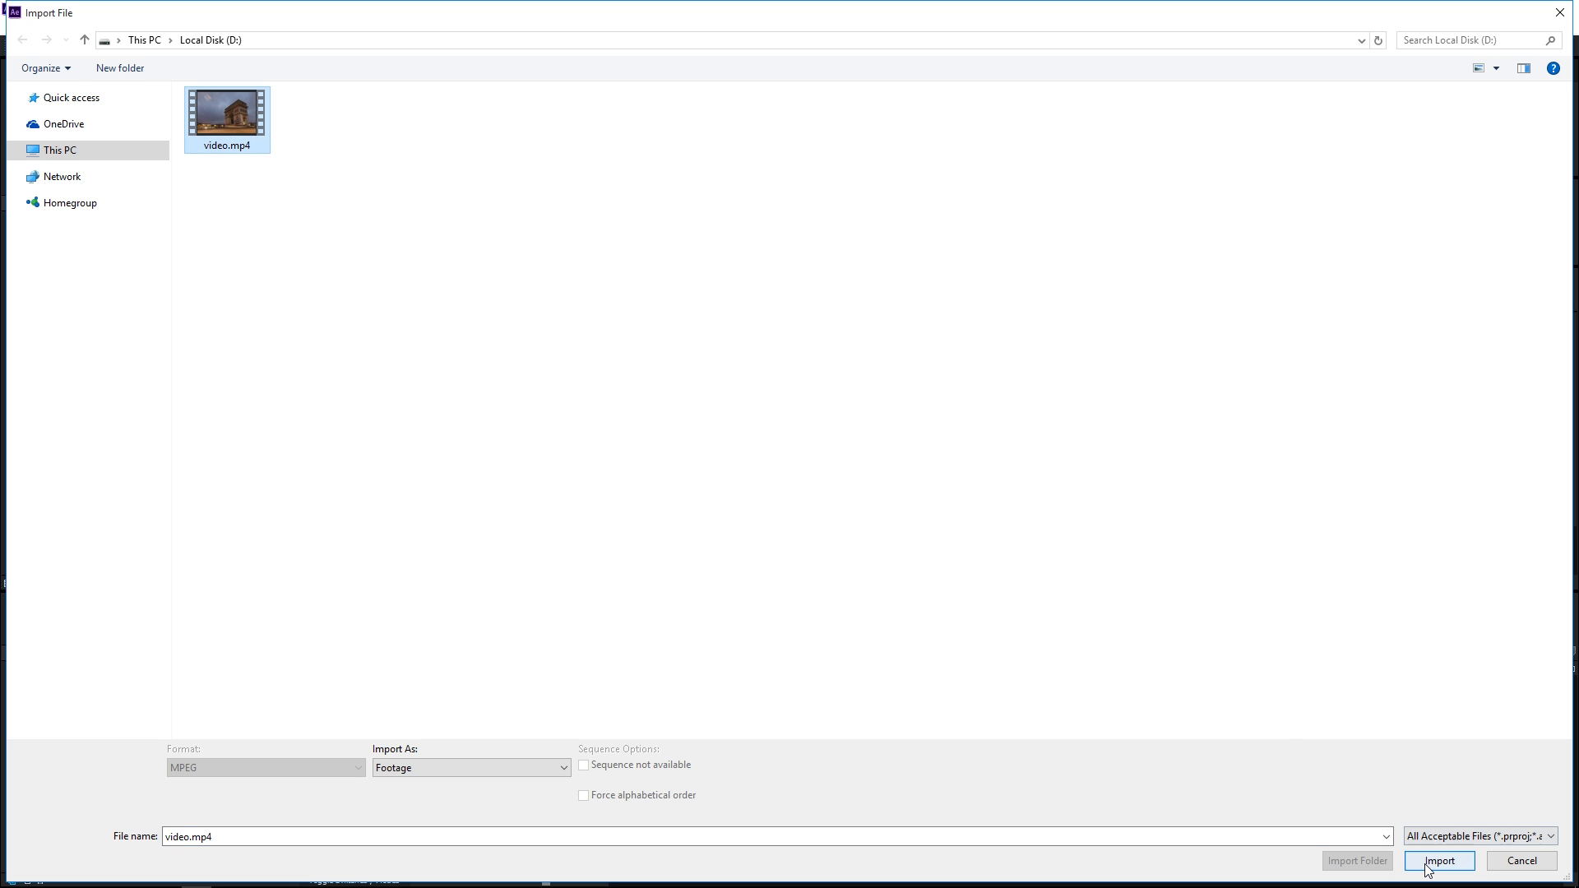
left_click(1464, 859)
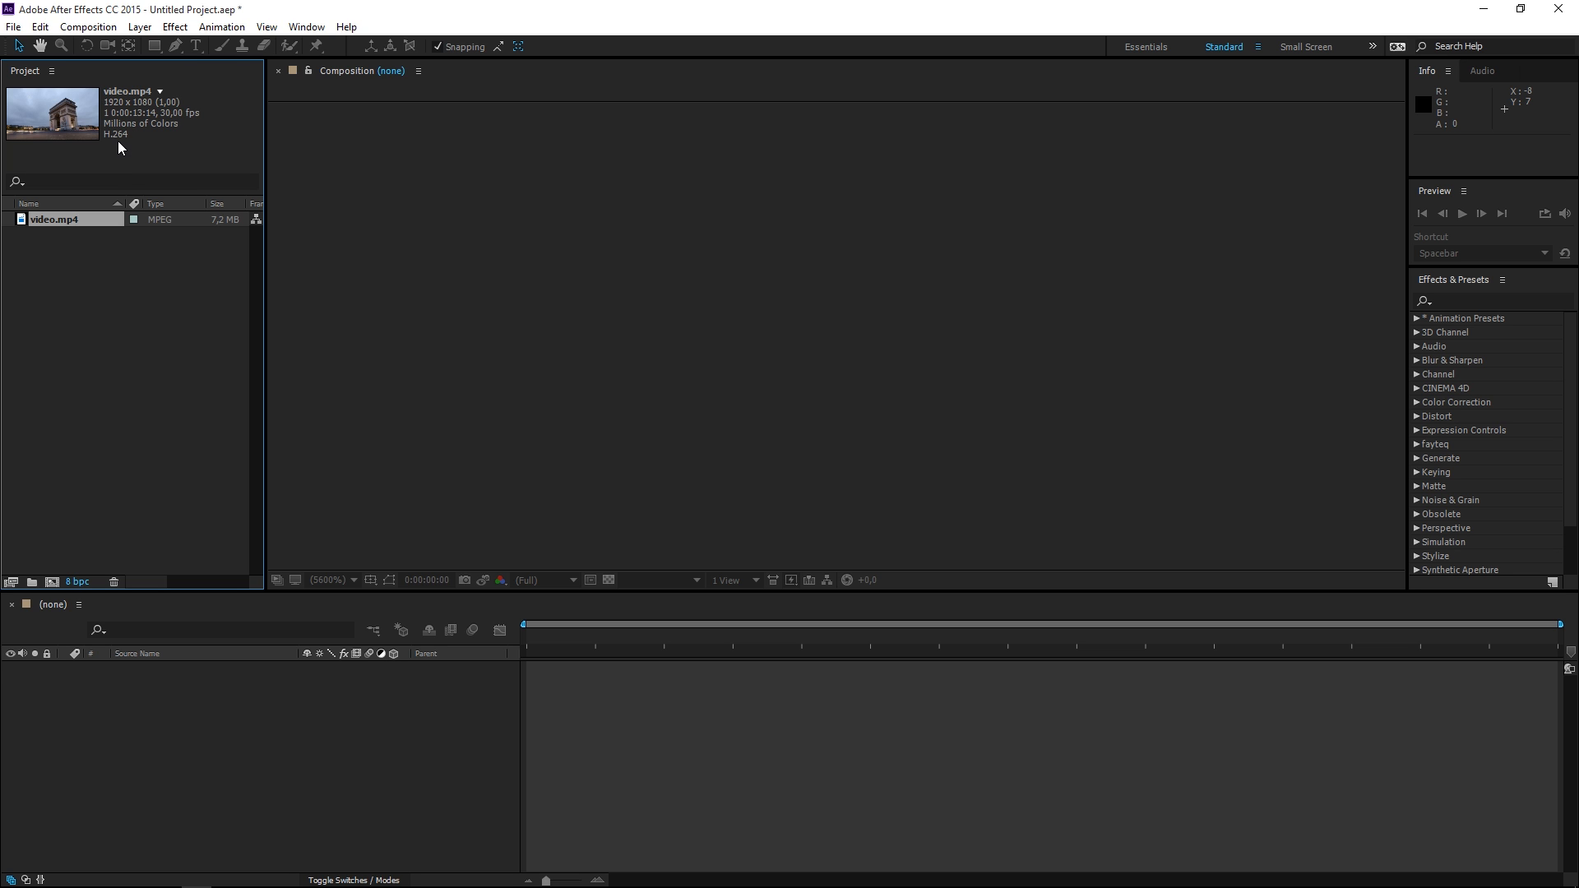
left_click(135, 340)
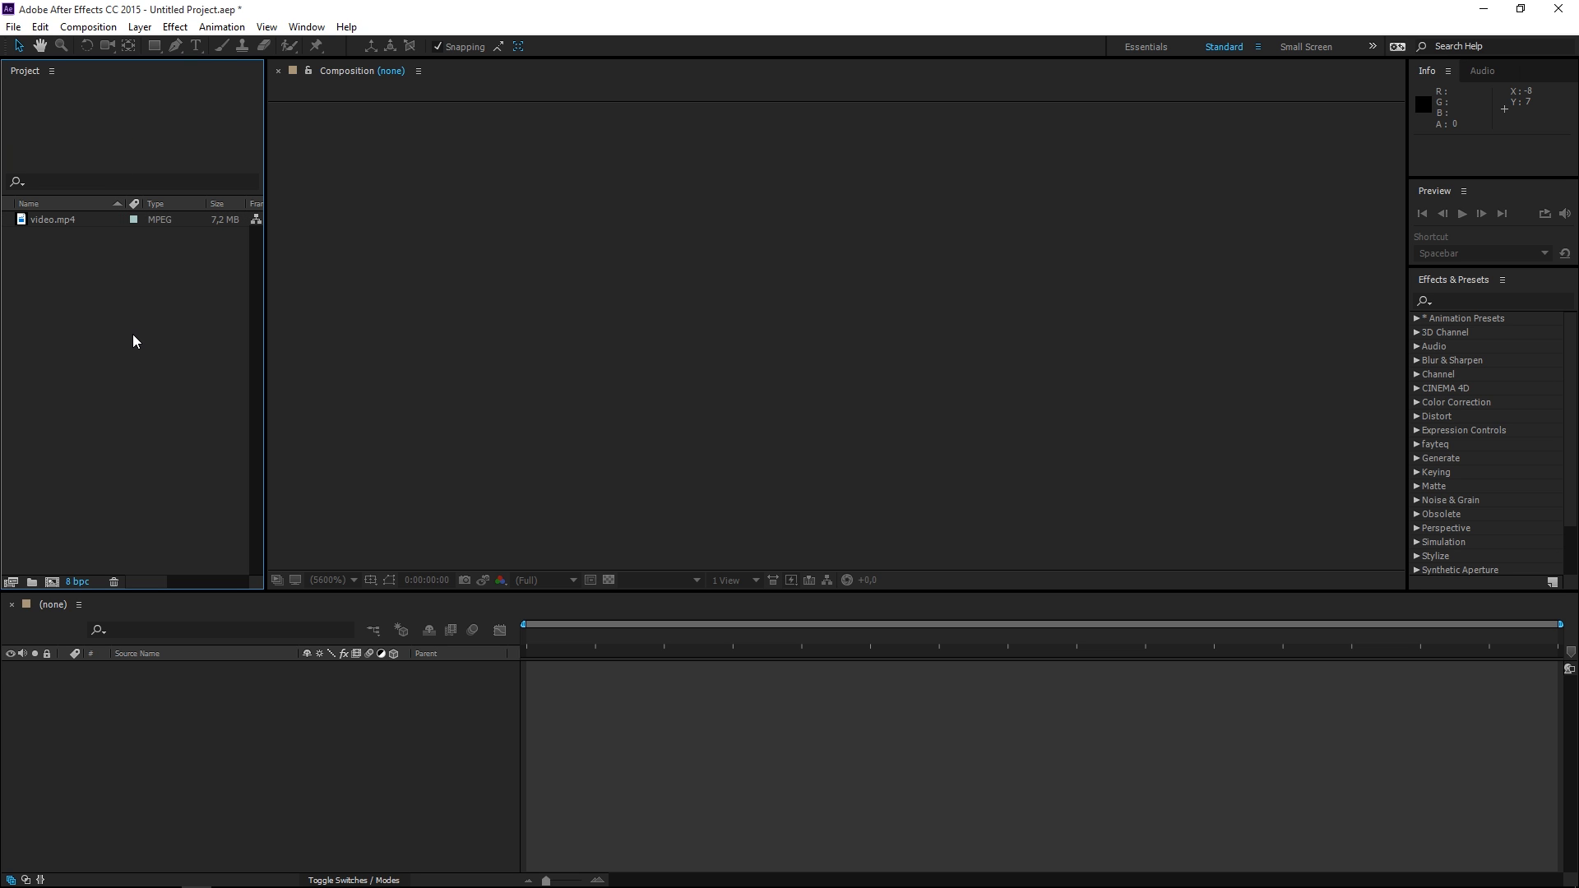
Step: Create a composition named Comp 1 with the HDTV 1080 29.97 preset and delete it from the project
left_click(52, 581)
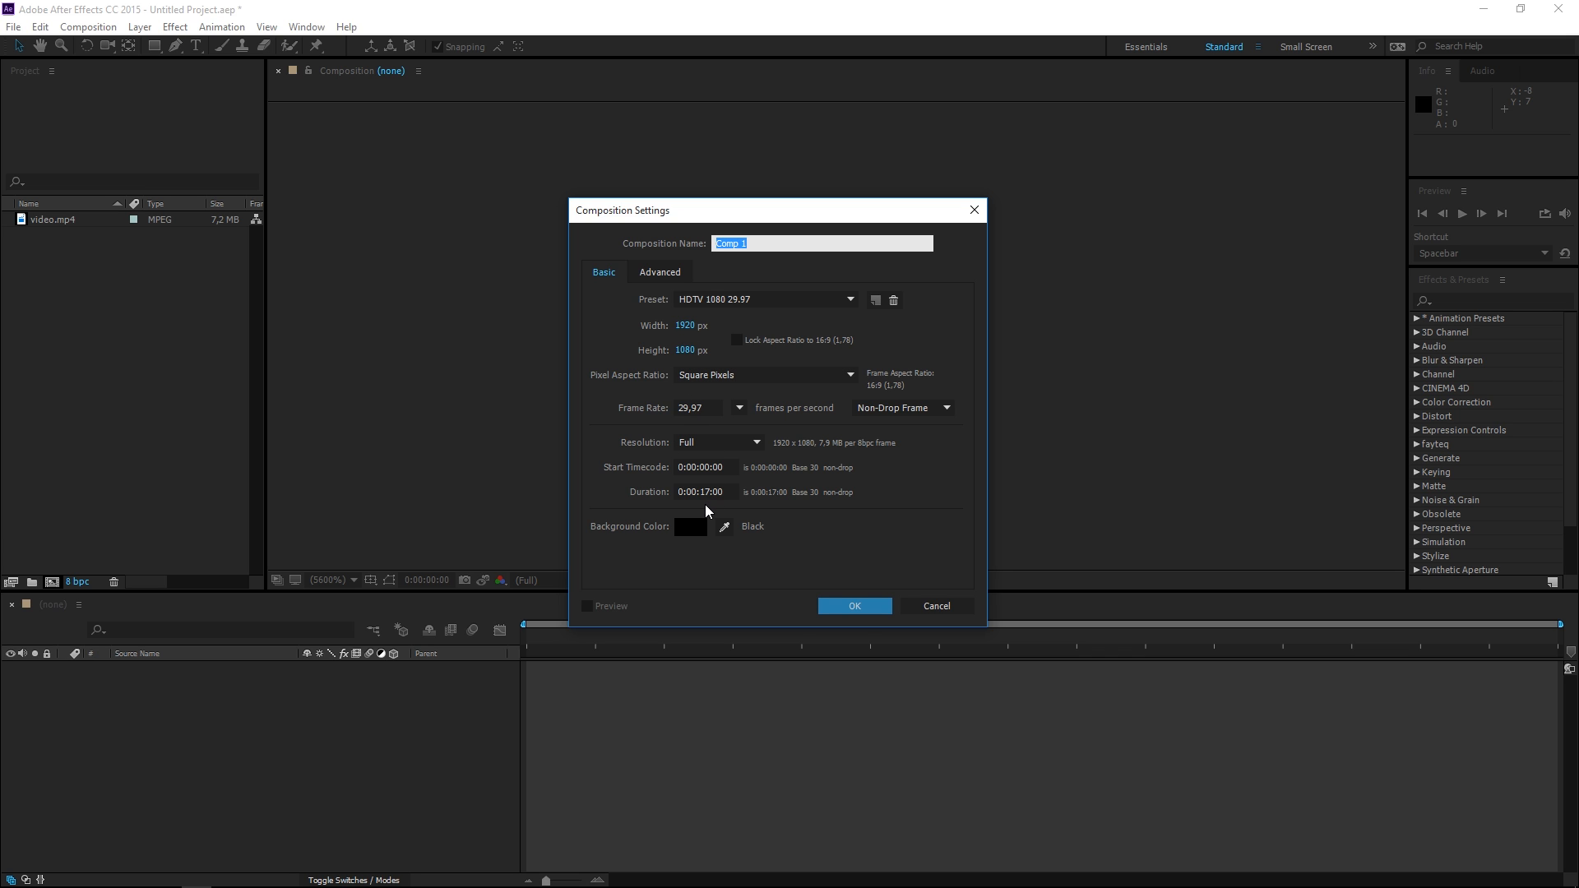
left_click(826, 299)
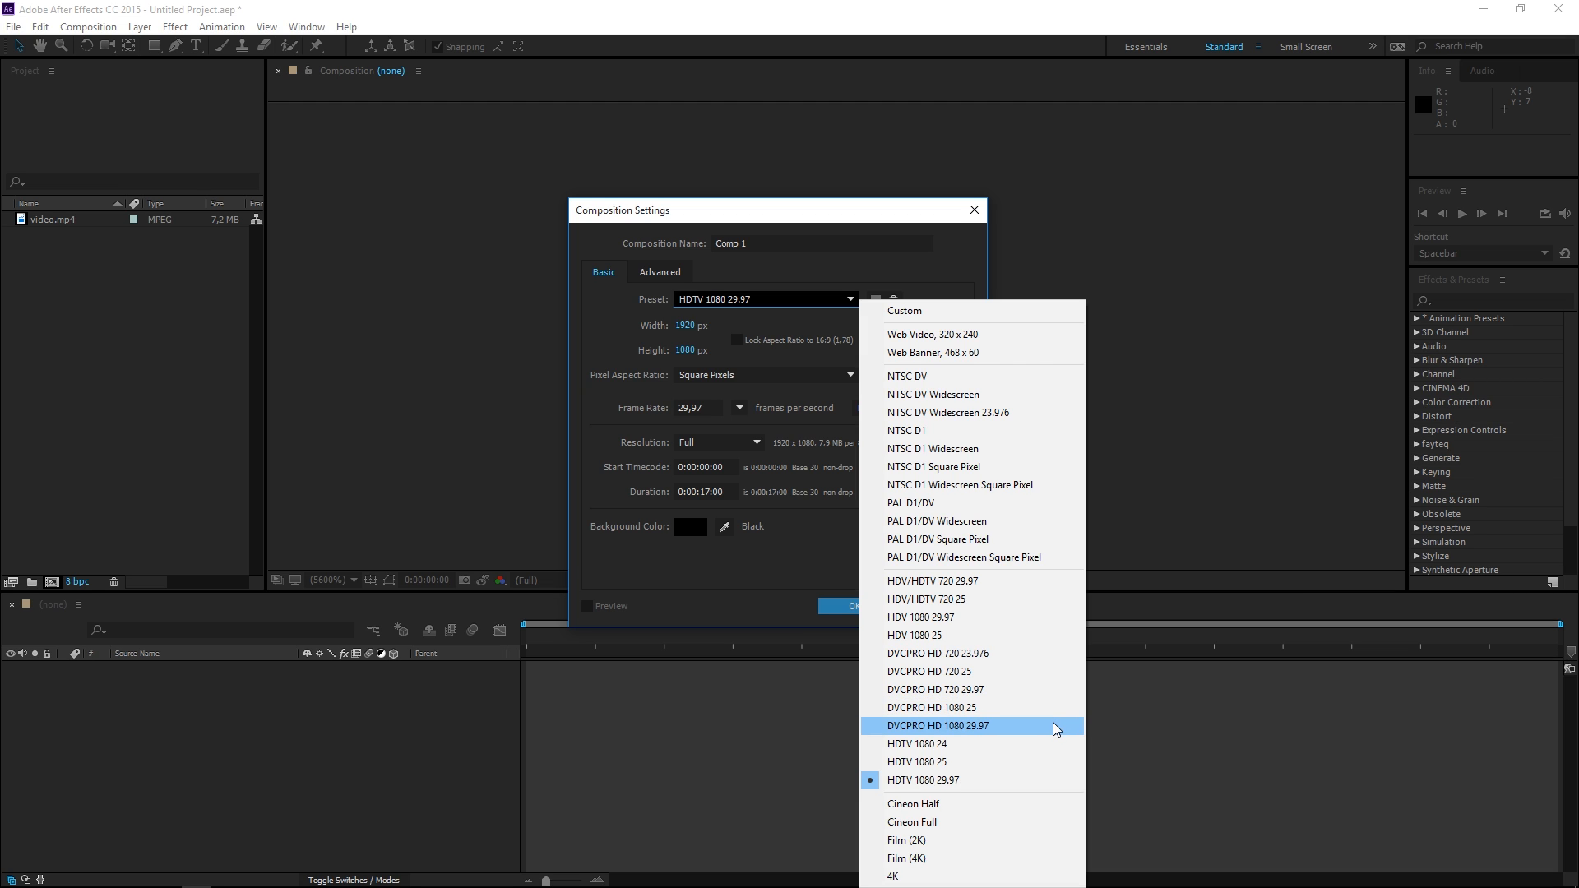
left_click(959, 786)
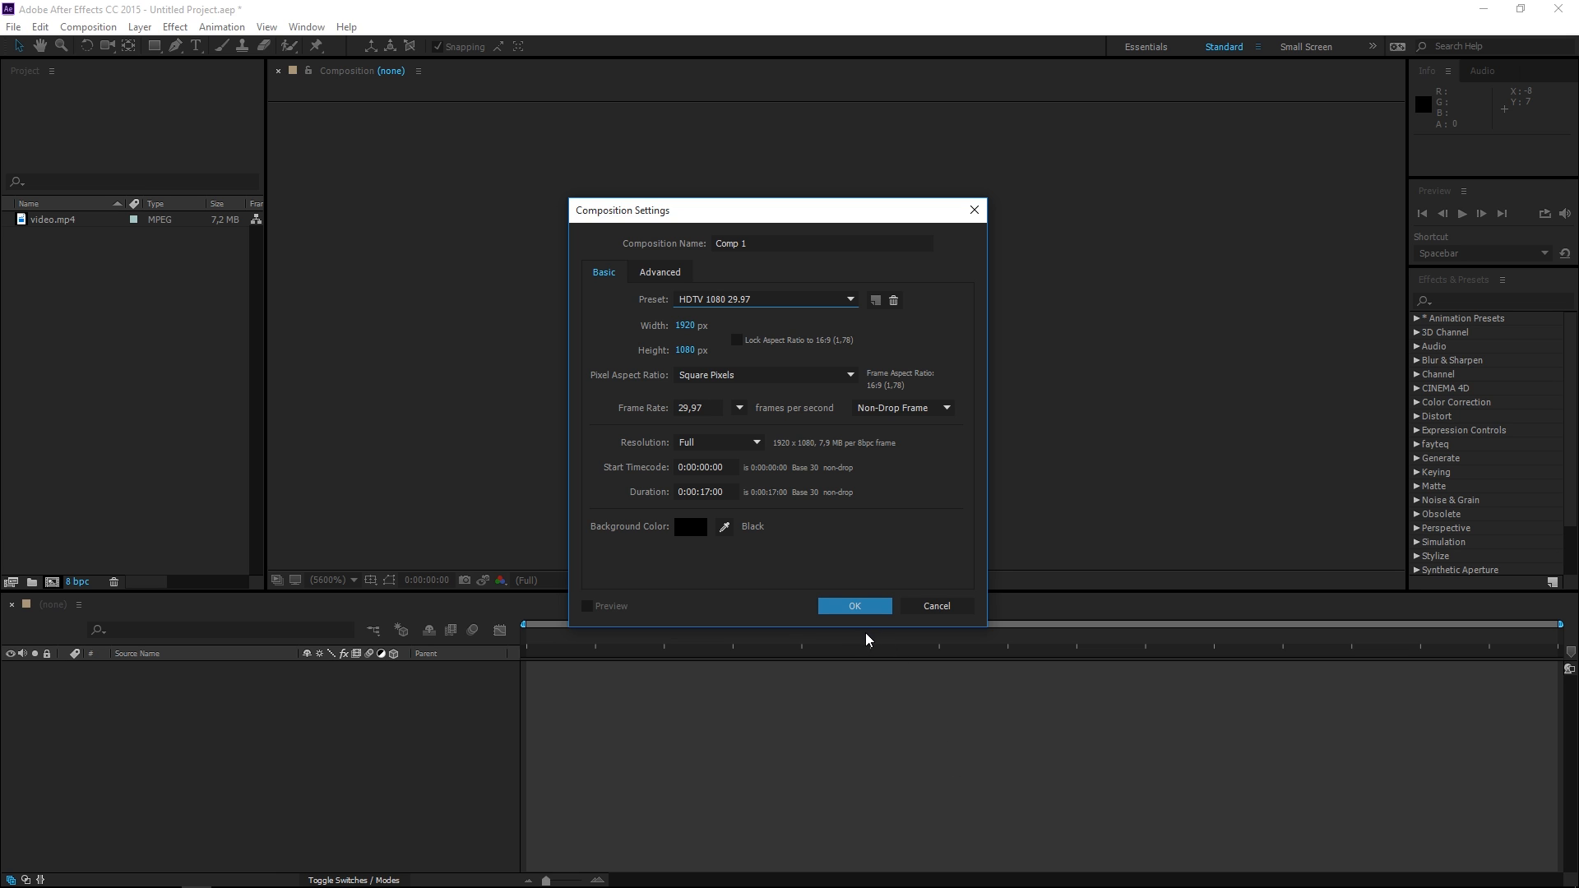
left_click(859, 605)
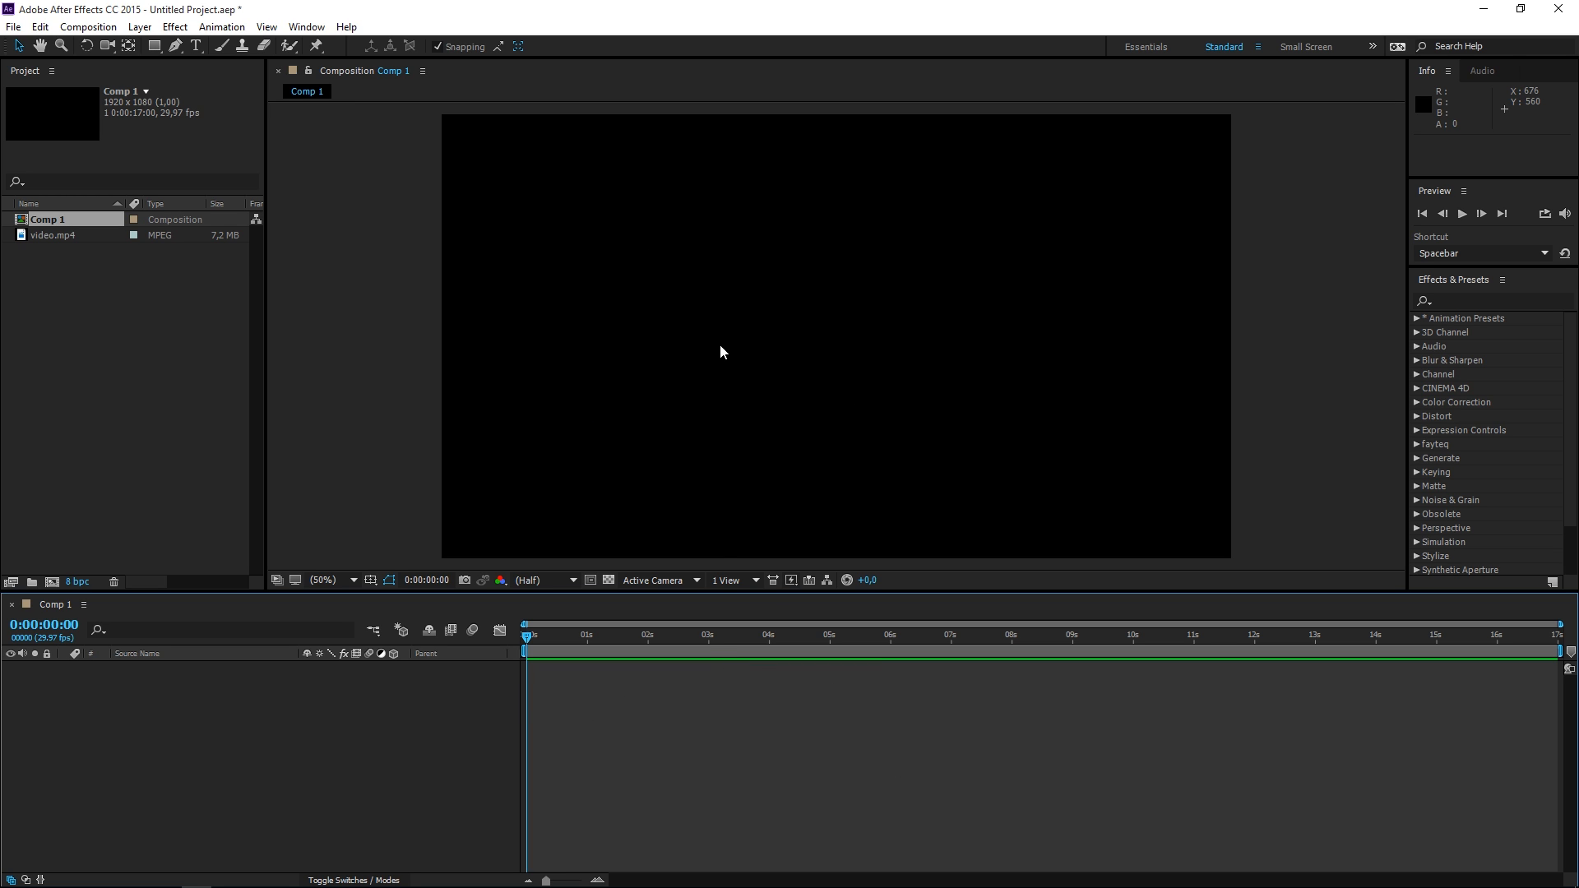
left_click(55, 222)
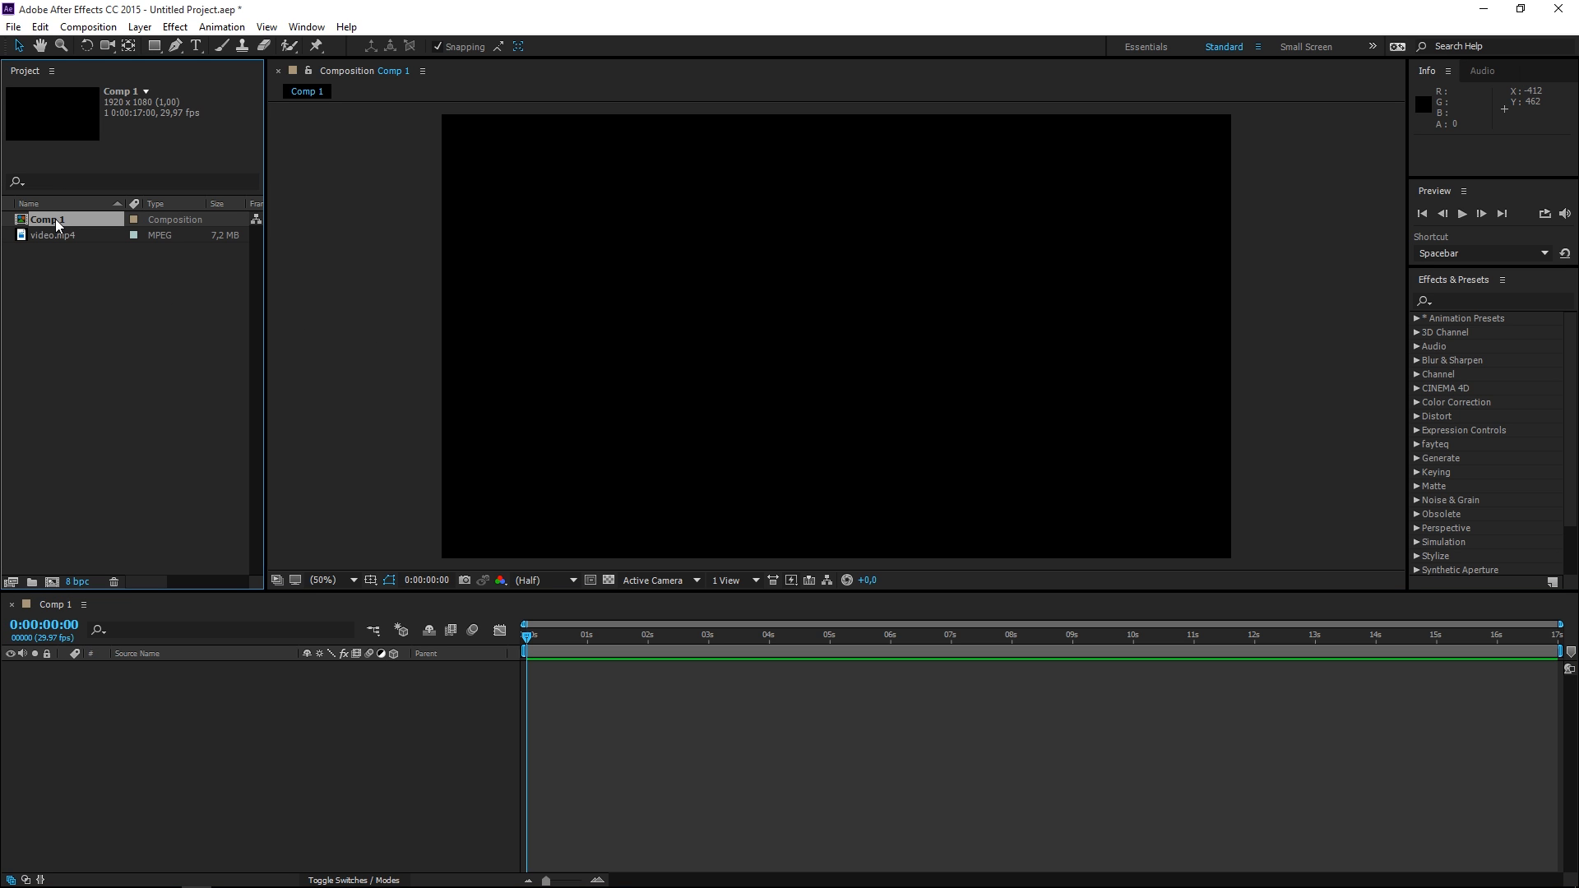
key("Delete")
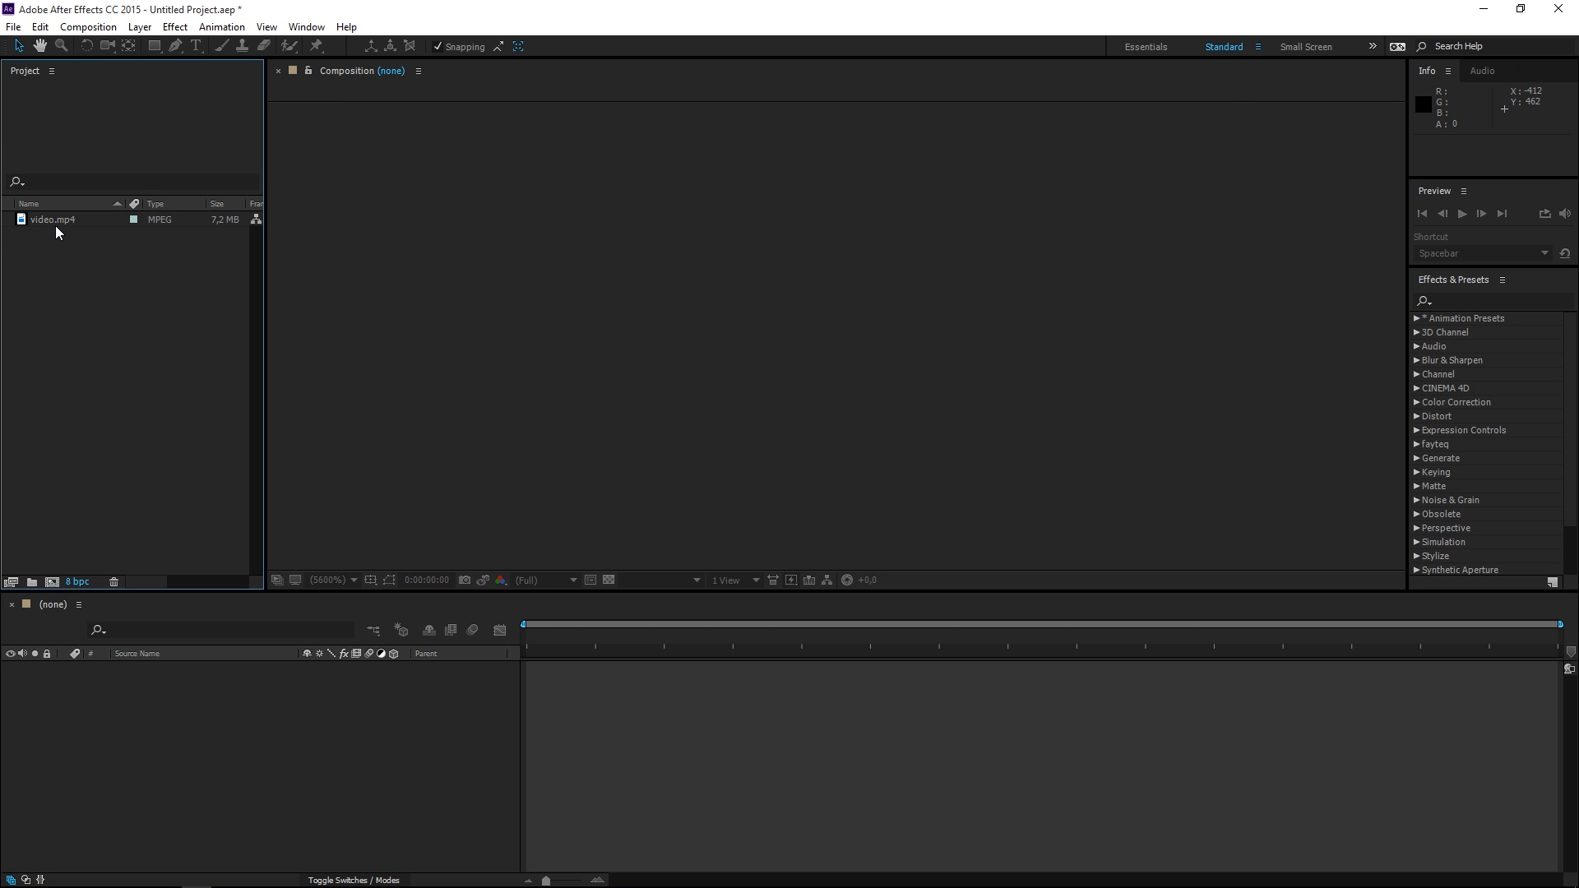
Step: Create a composition directly from video.mp4 so that it takes over the clip's own settings
left_click_drag(37, 219, 52, 583)
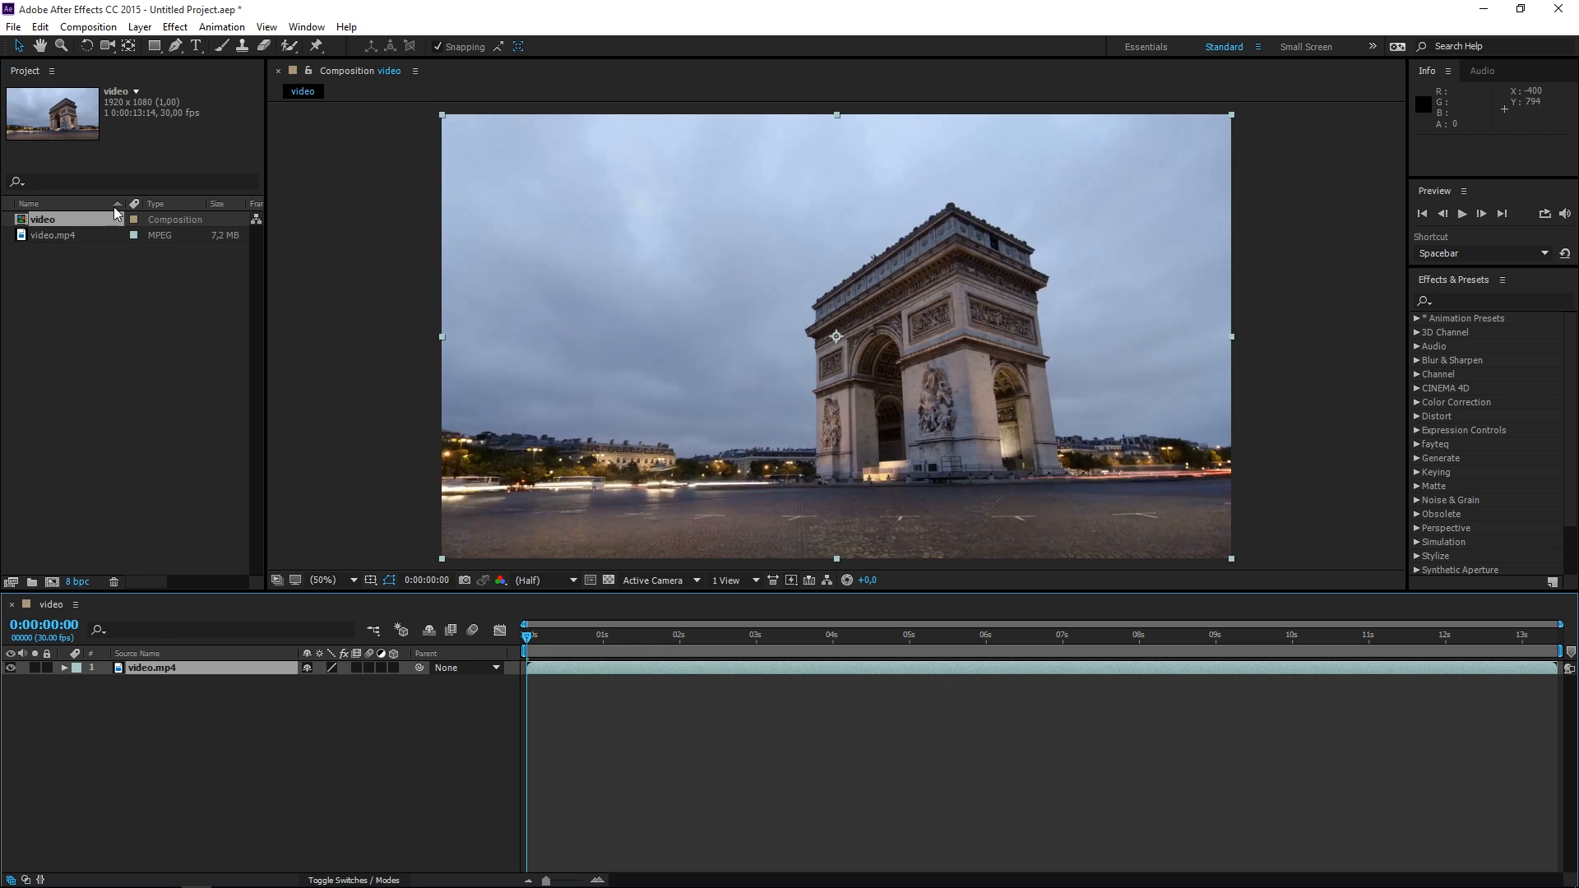
left_click(76, 236)
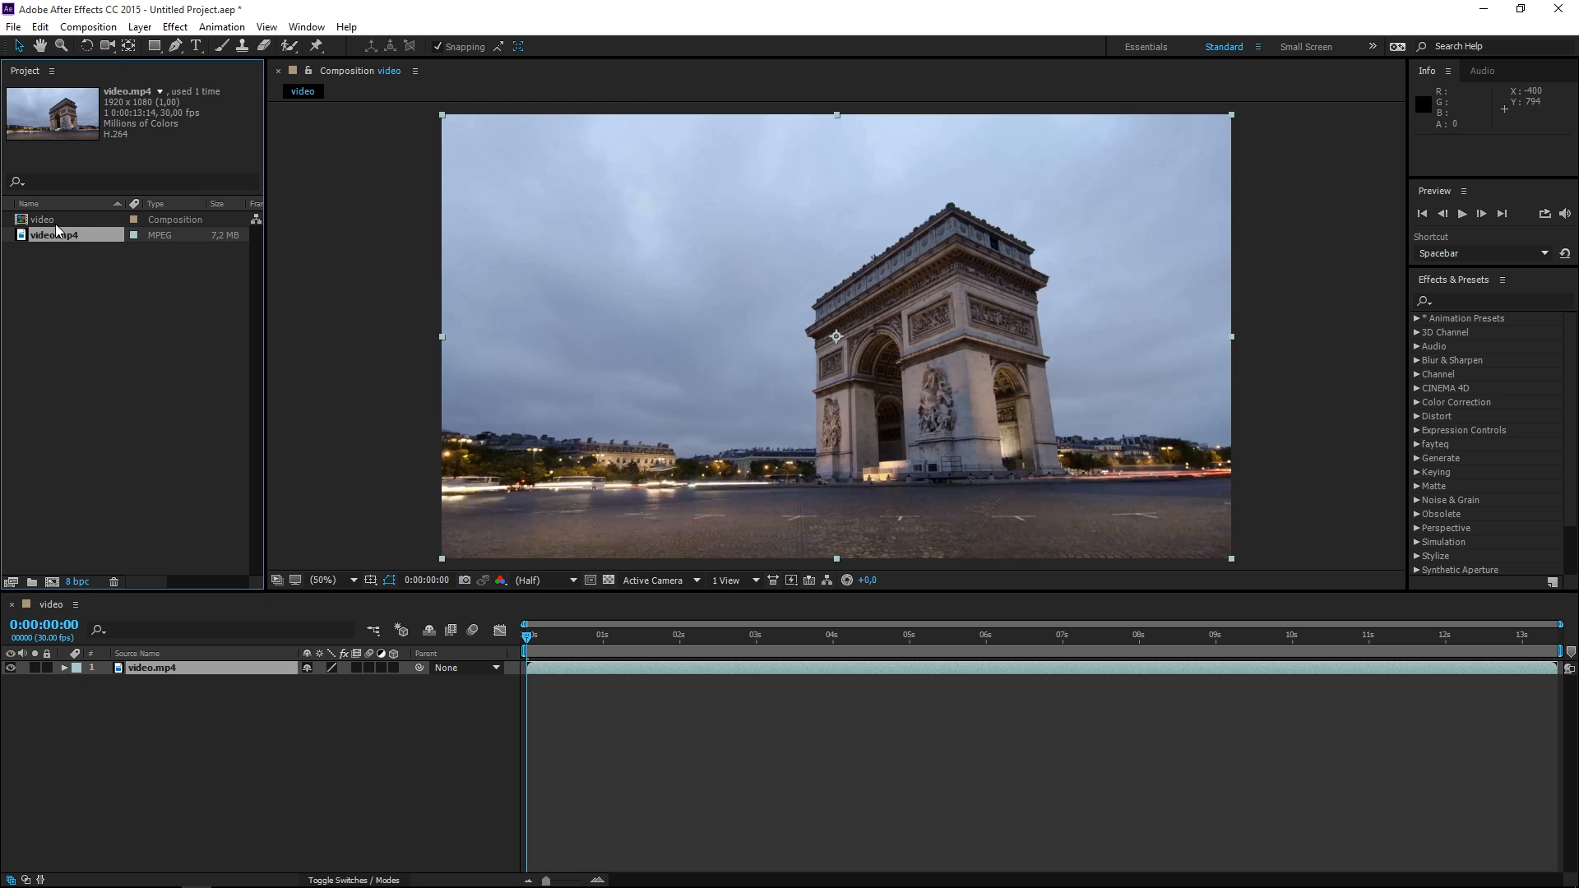
left_click(419, 779)
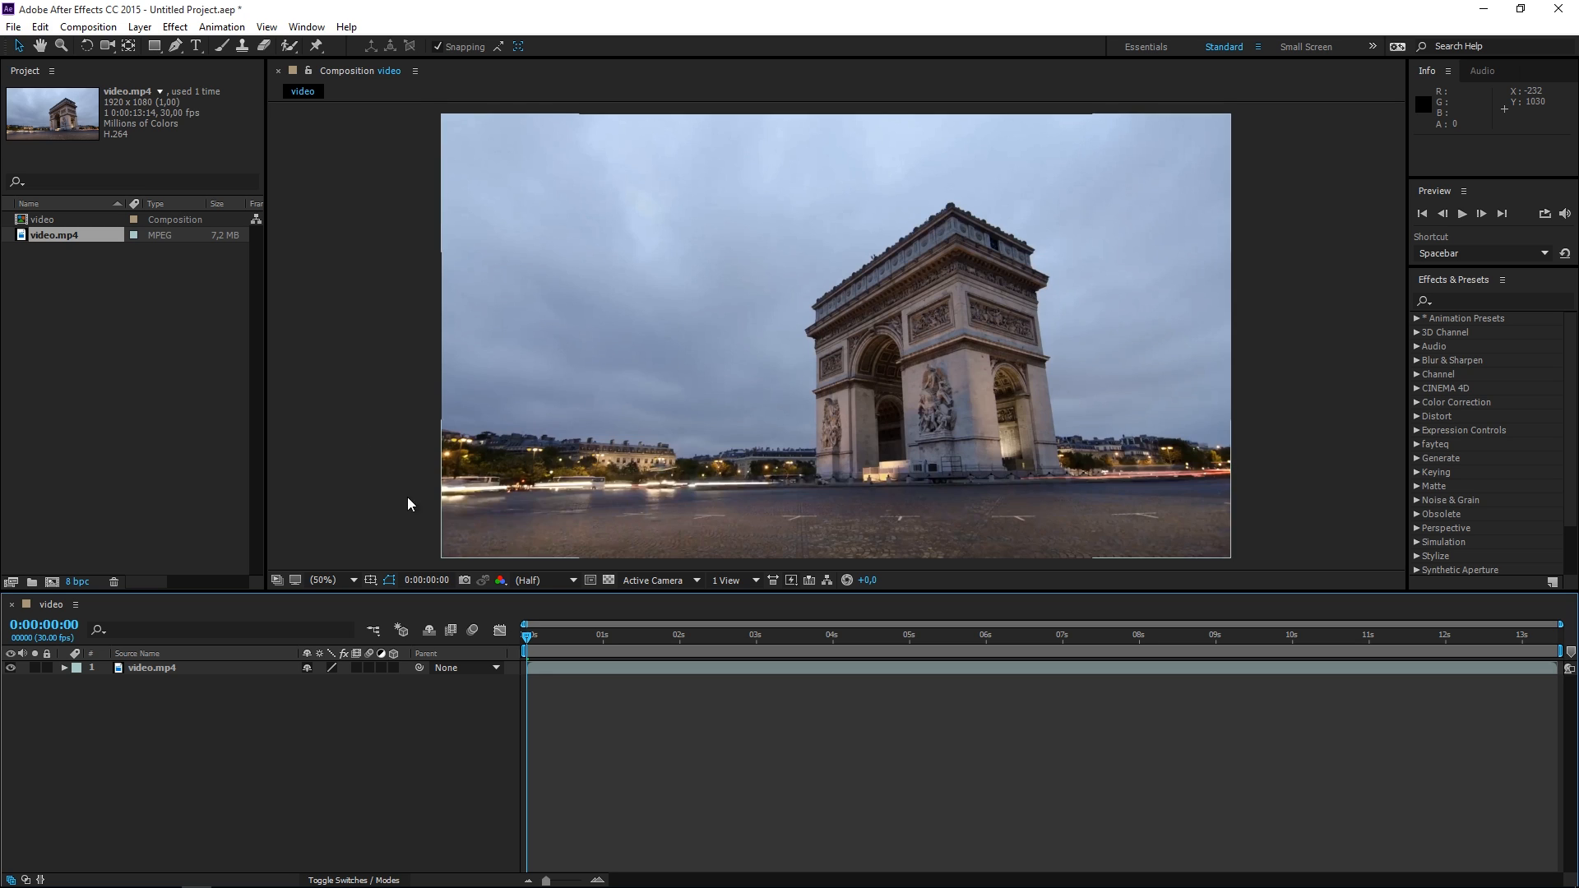
Step: Try adding video.mp4 as a second layer at the composition start and again at about 0:00:03:18, removing it each time
left_click_drag(40, 233, 367, 744)
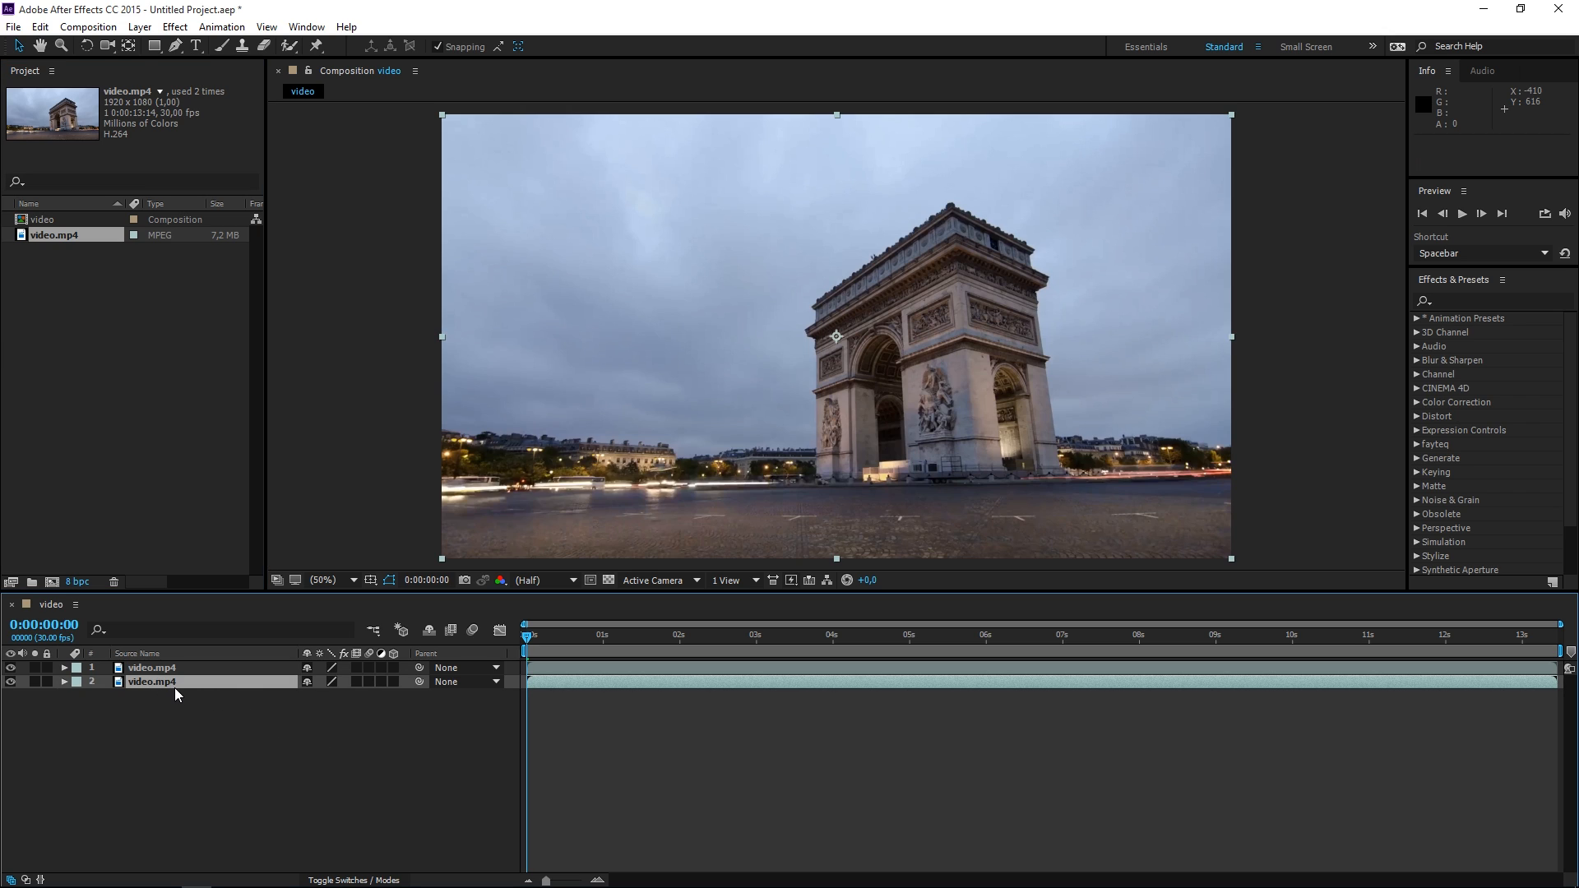
key("ctrl+z")
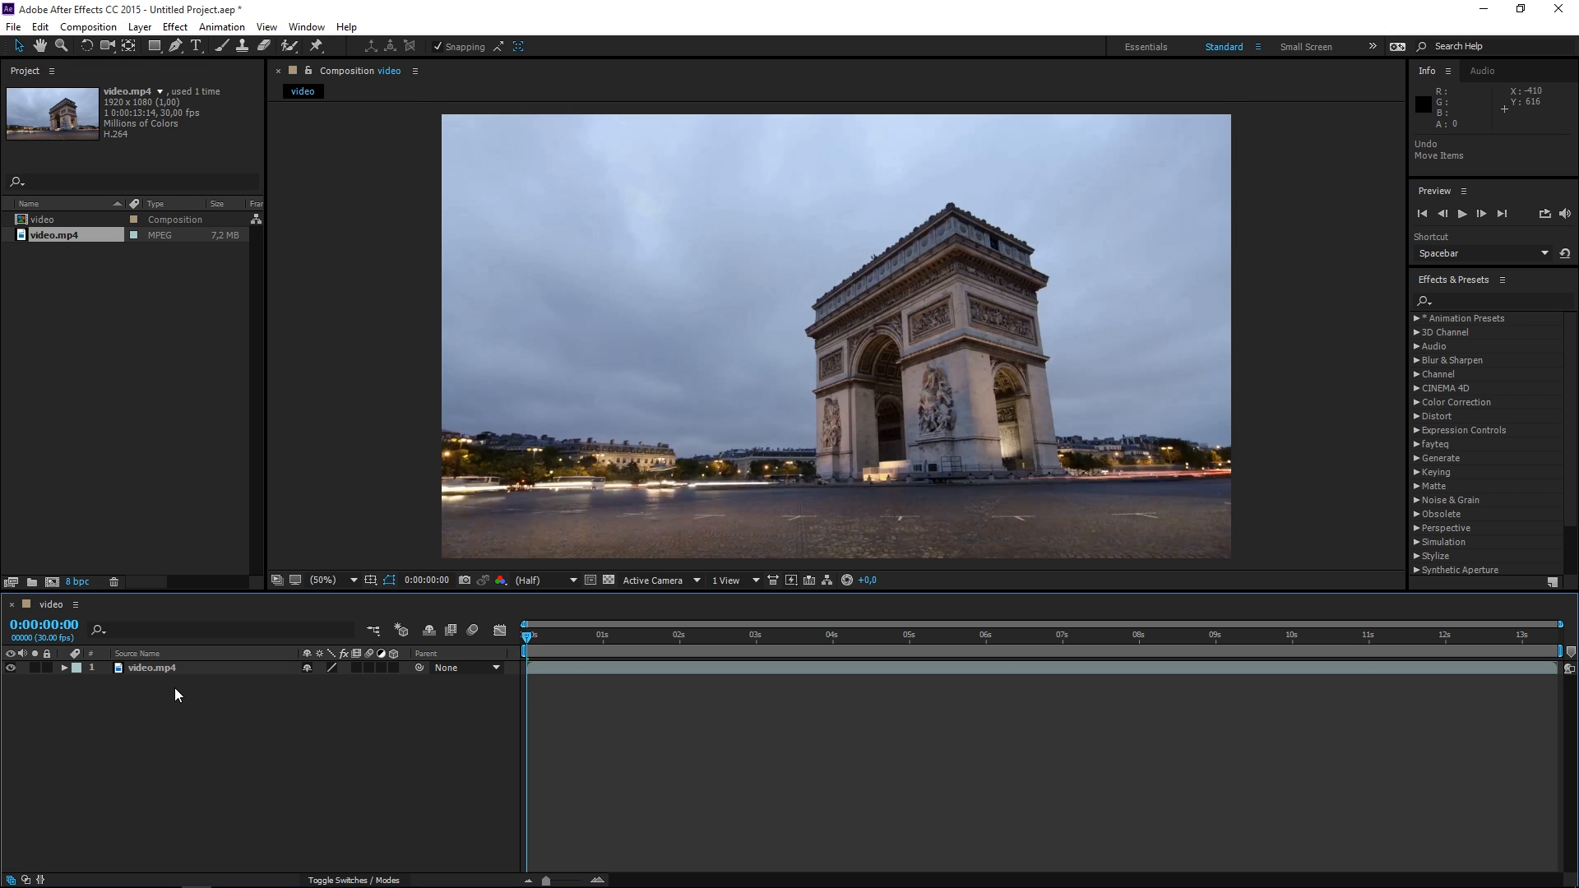
left_click_drag(61, 235, 806, 752)
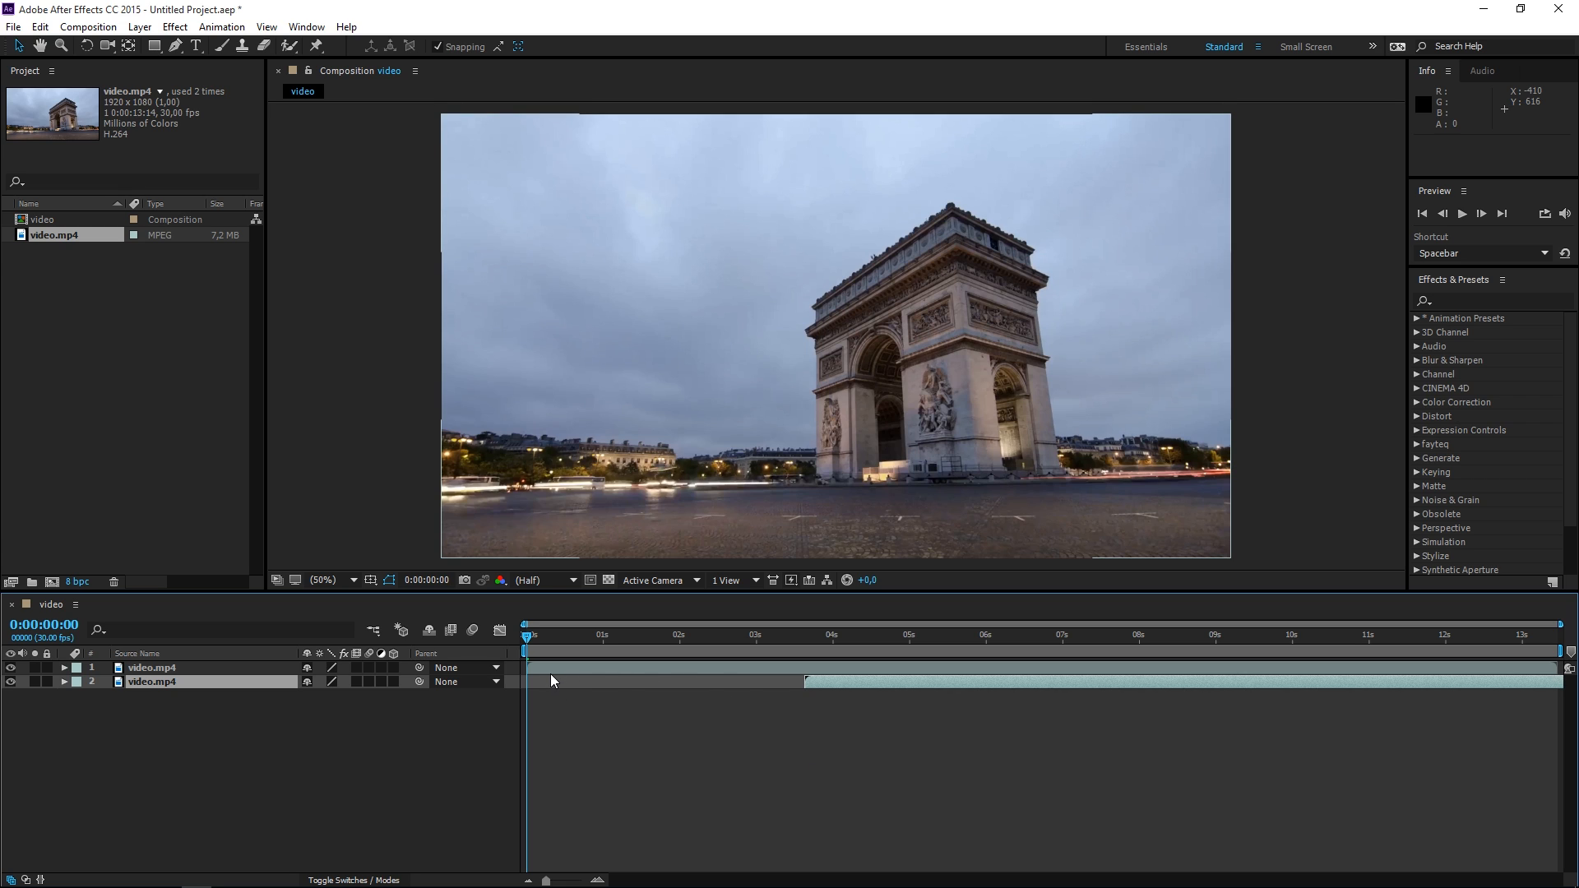
left_click(802, 637)
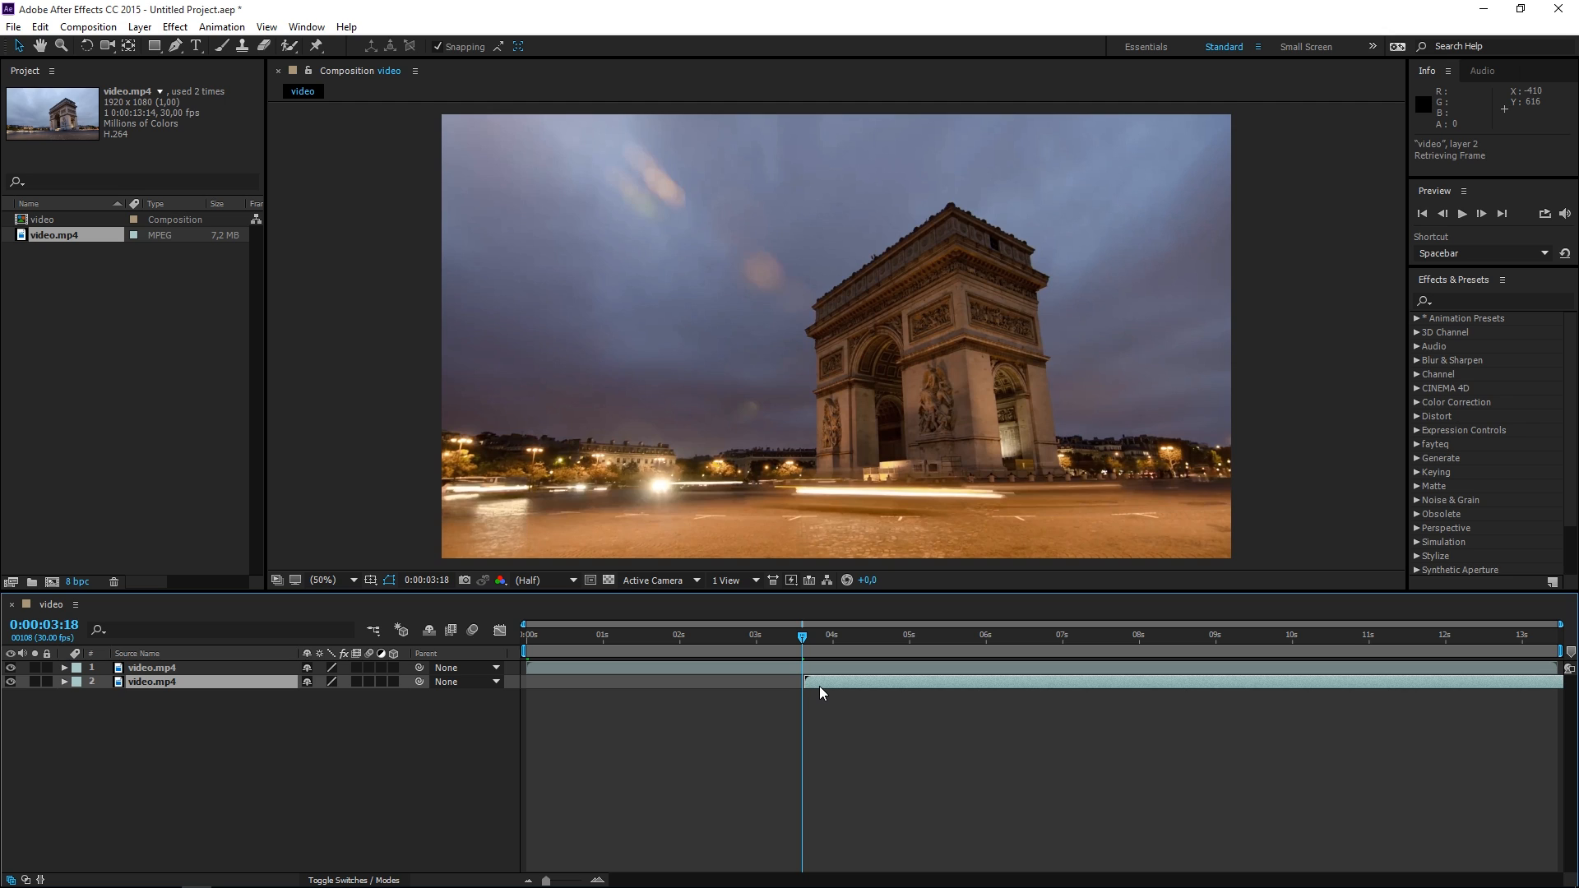
key("Delete")
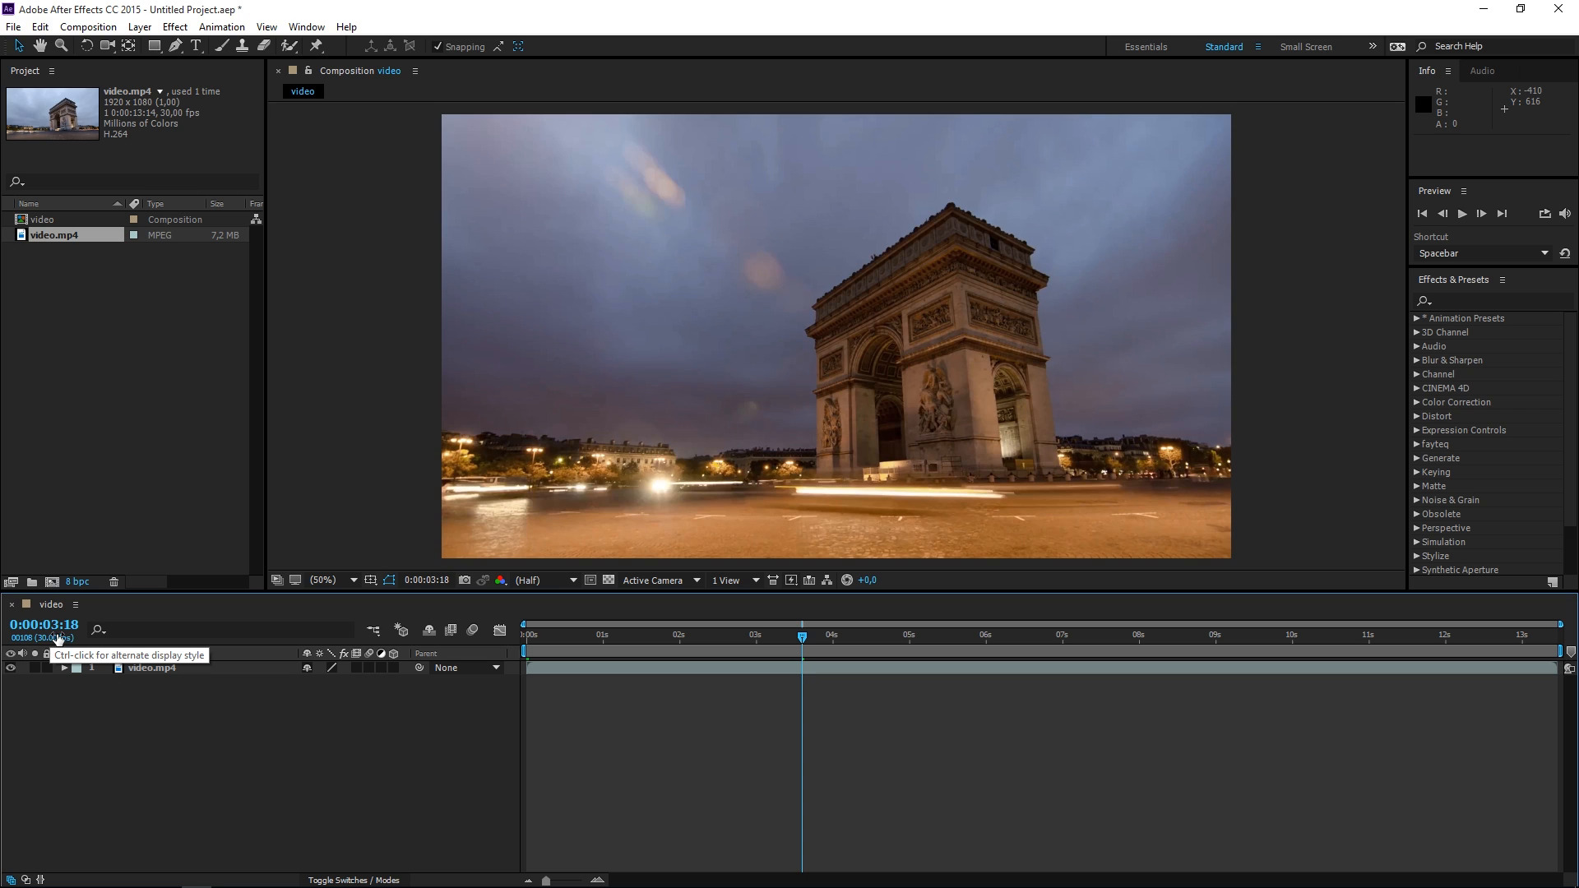
Step: Move the current time to 0:00:03:00, scrub the clip to 0:00:04:13 and advance it by one frame
left_click(755, 638)
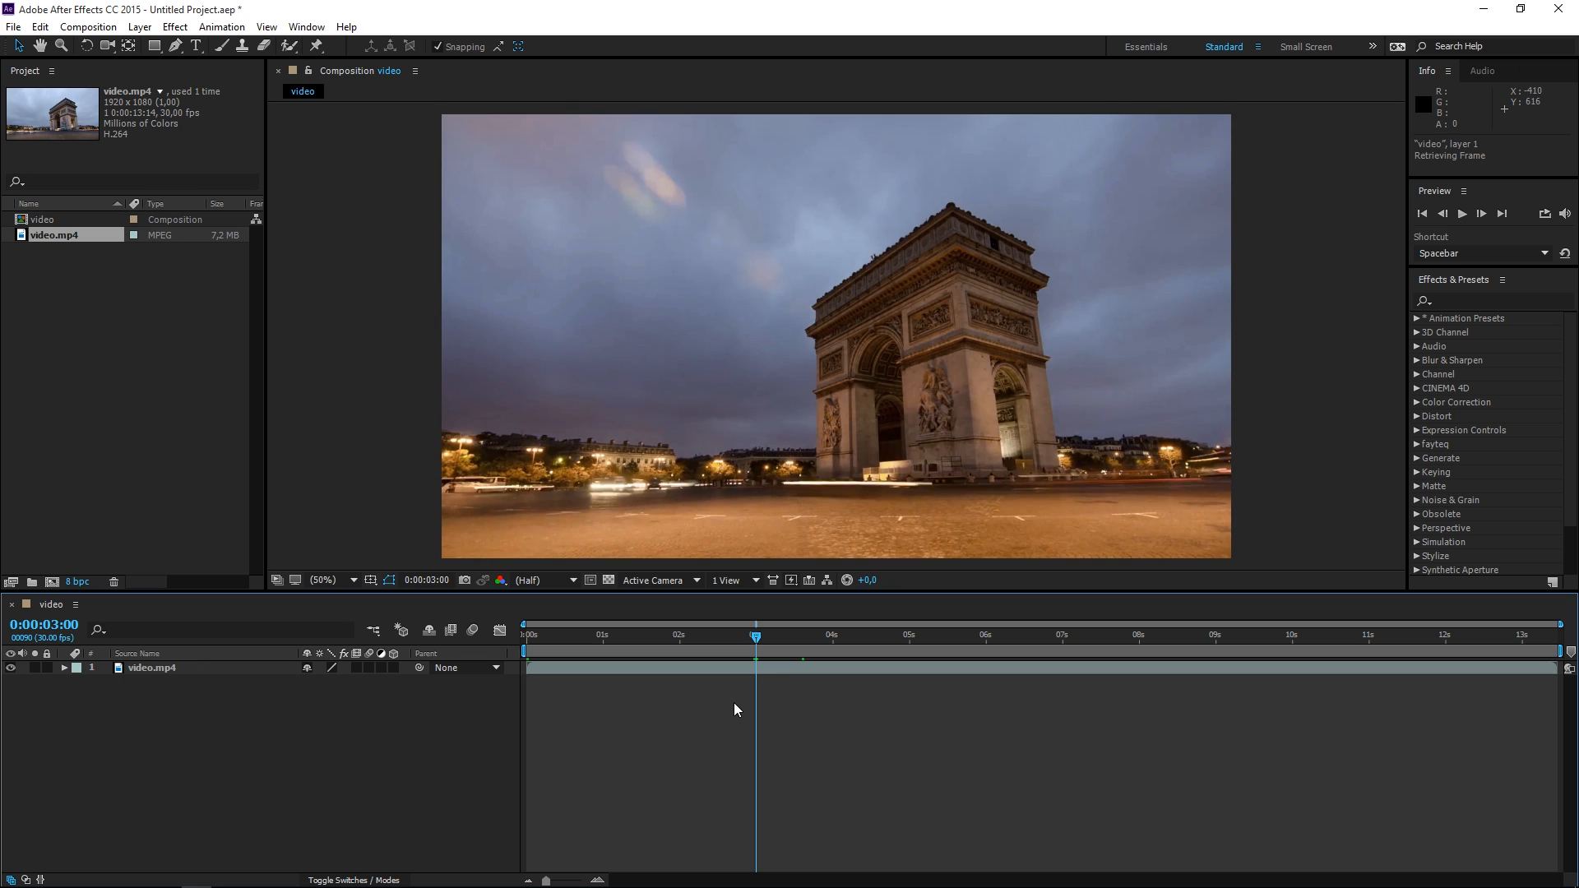
left_click_drag(756, 644, 865, 643)
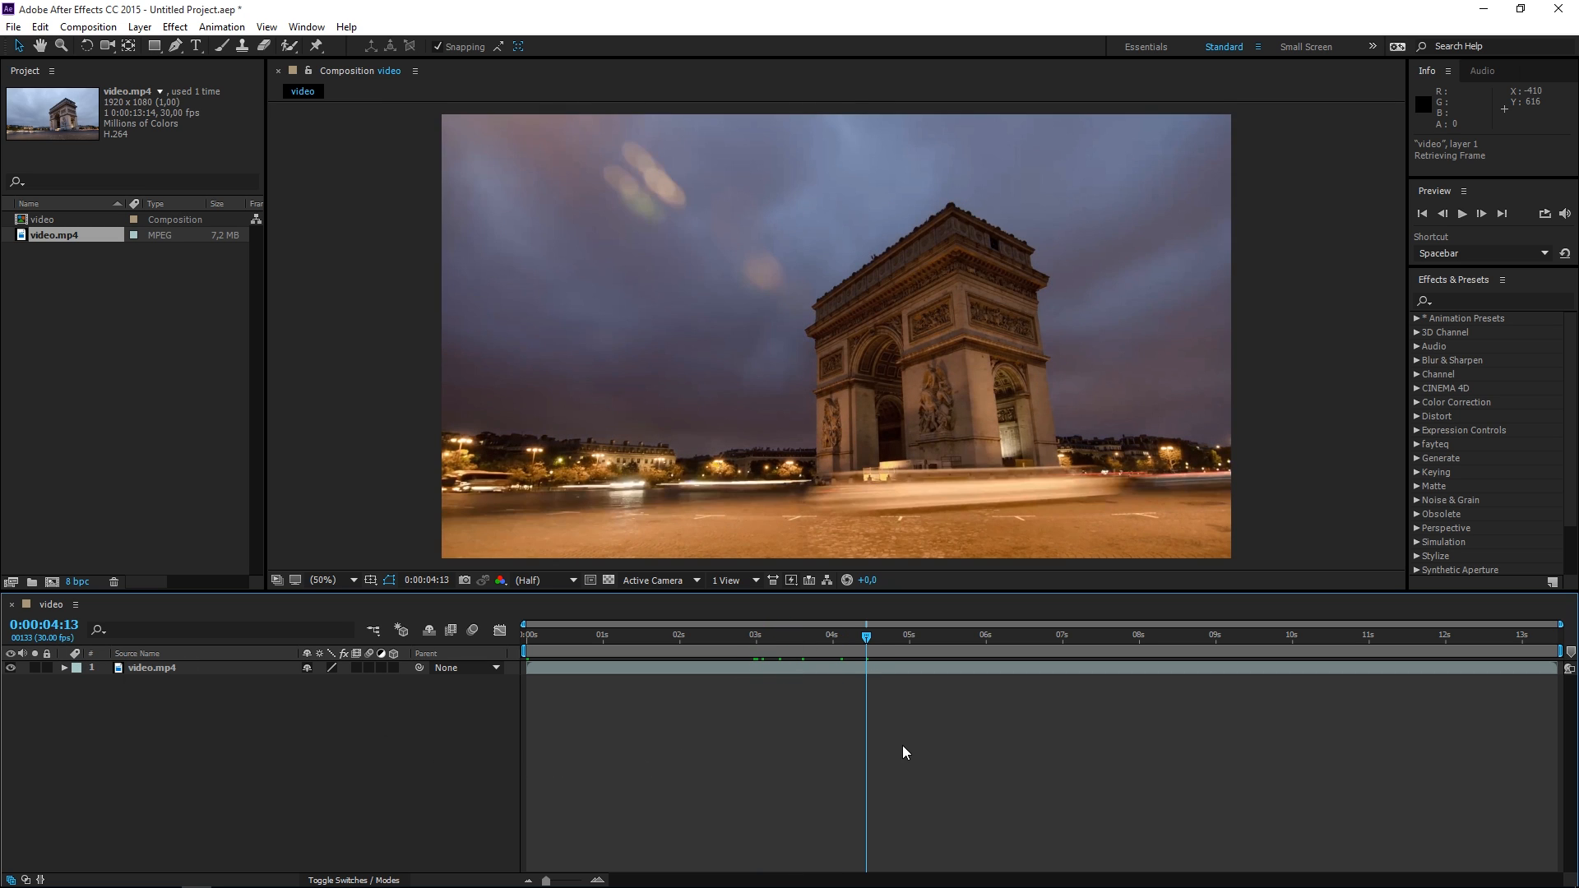
key("Page_Down")
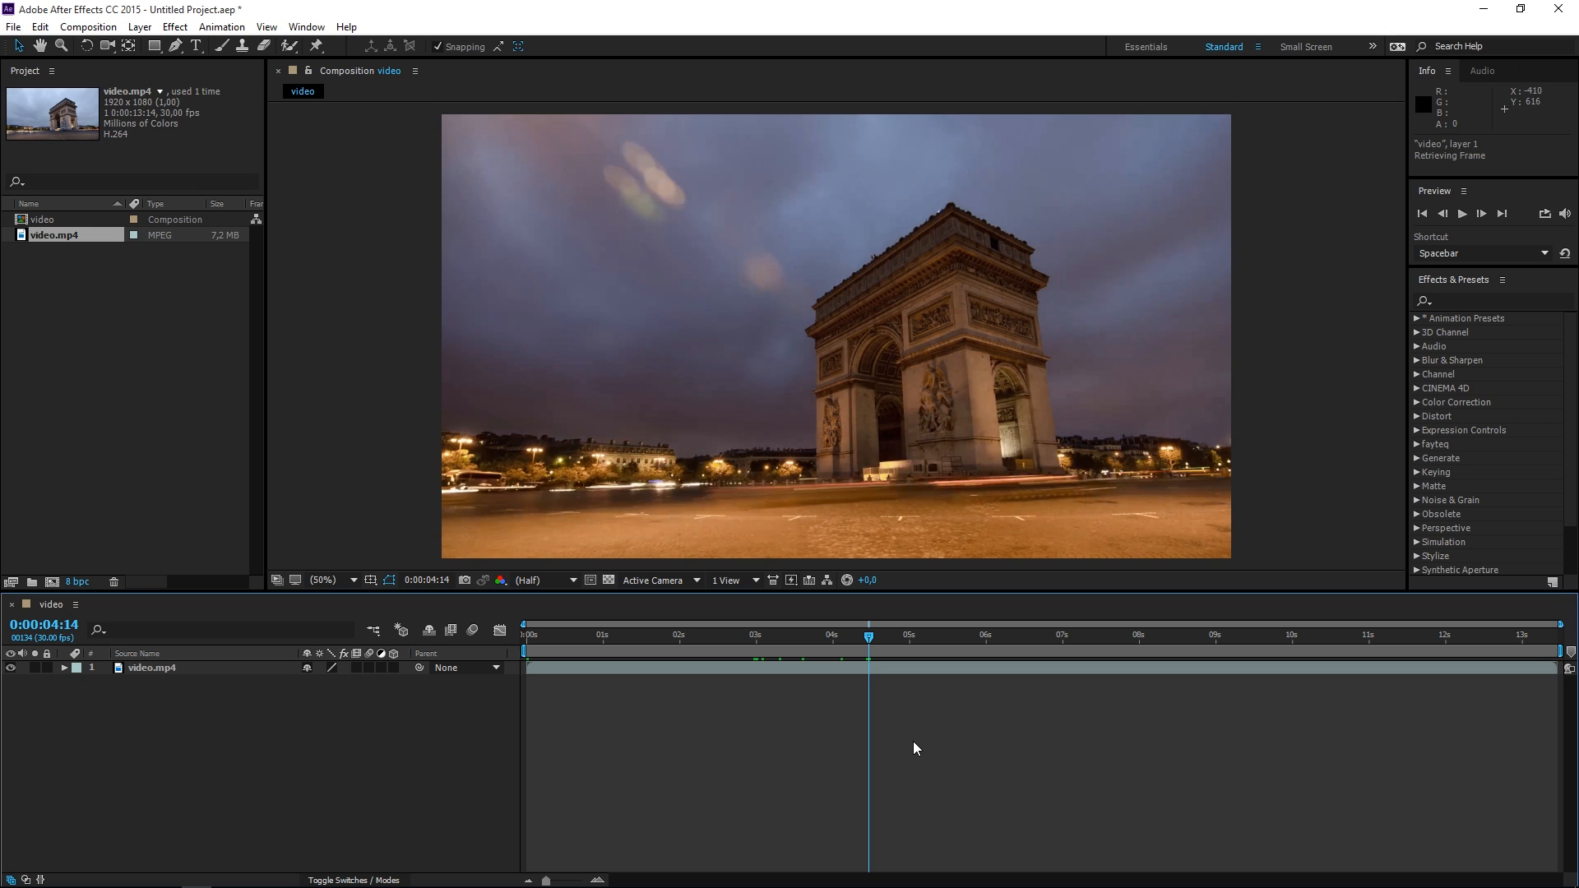
Step: Move the current time by single-frame and ten-frame jumps, going to the composition's start and finishing on its last frame, 0:00:13:13
key("Page_Up")
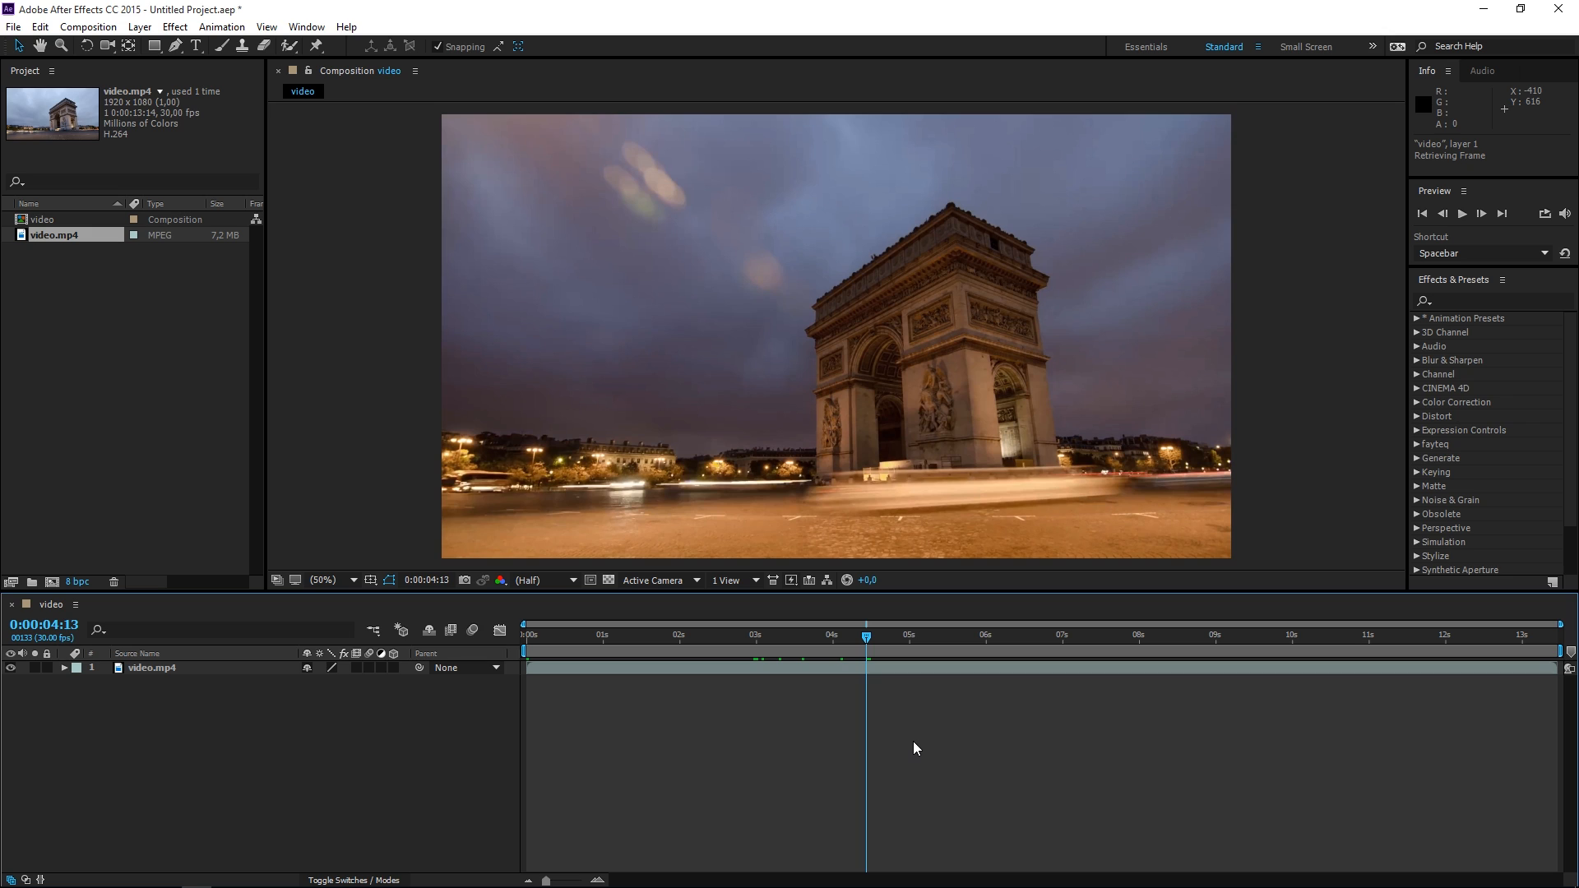
key("shift+Page_Down")
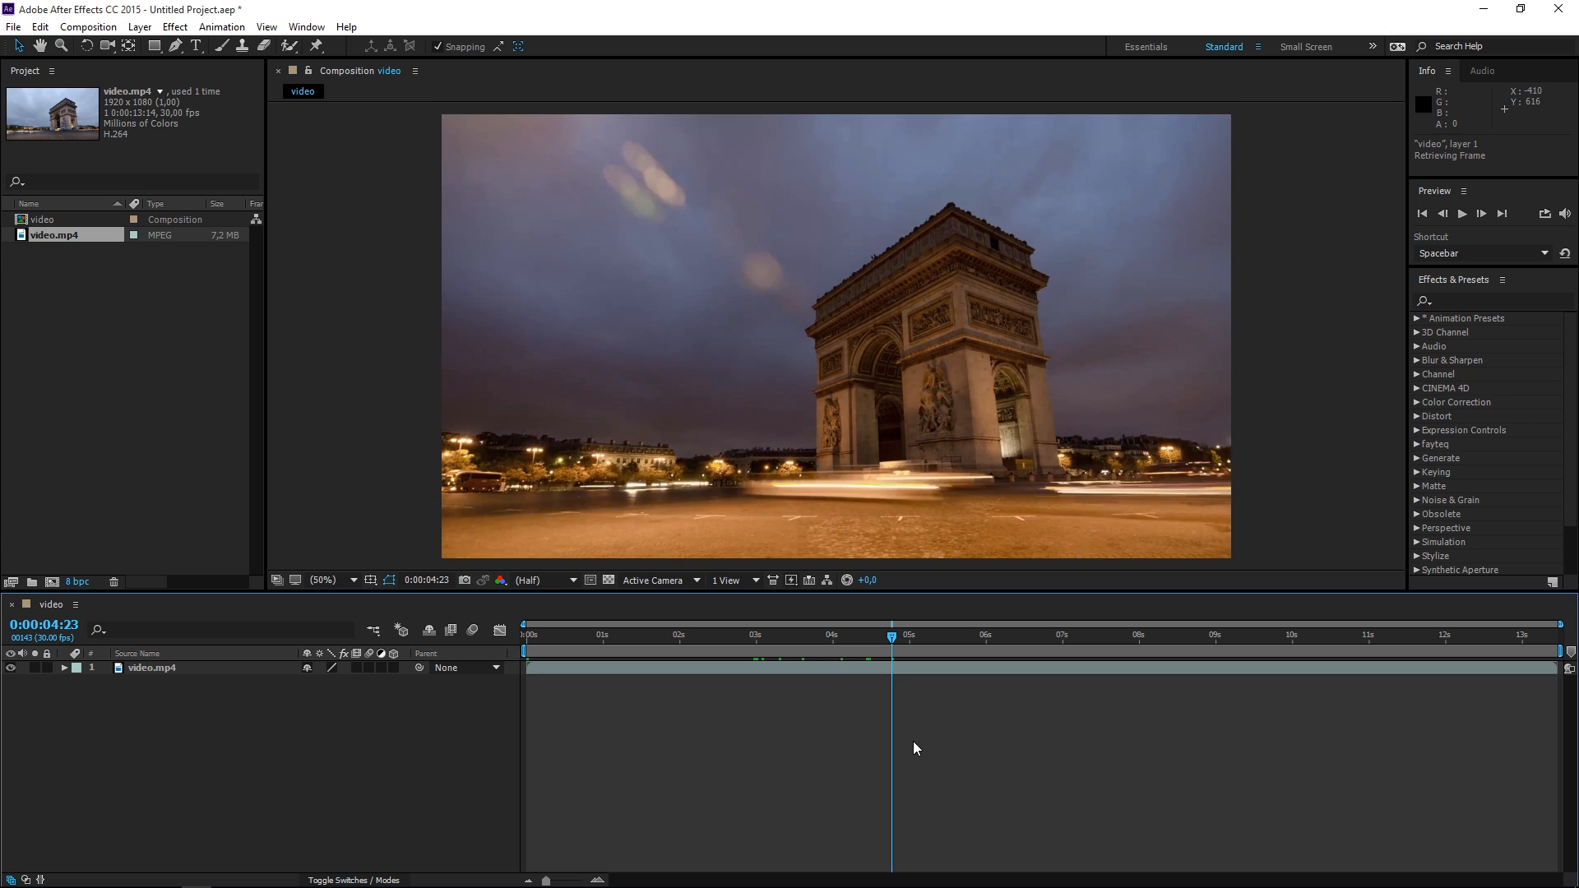
key("shift+Page_Up")
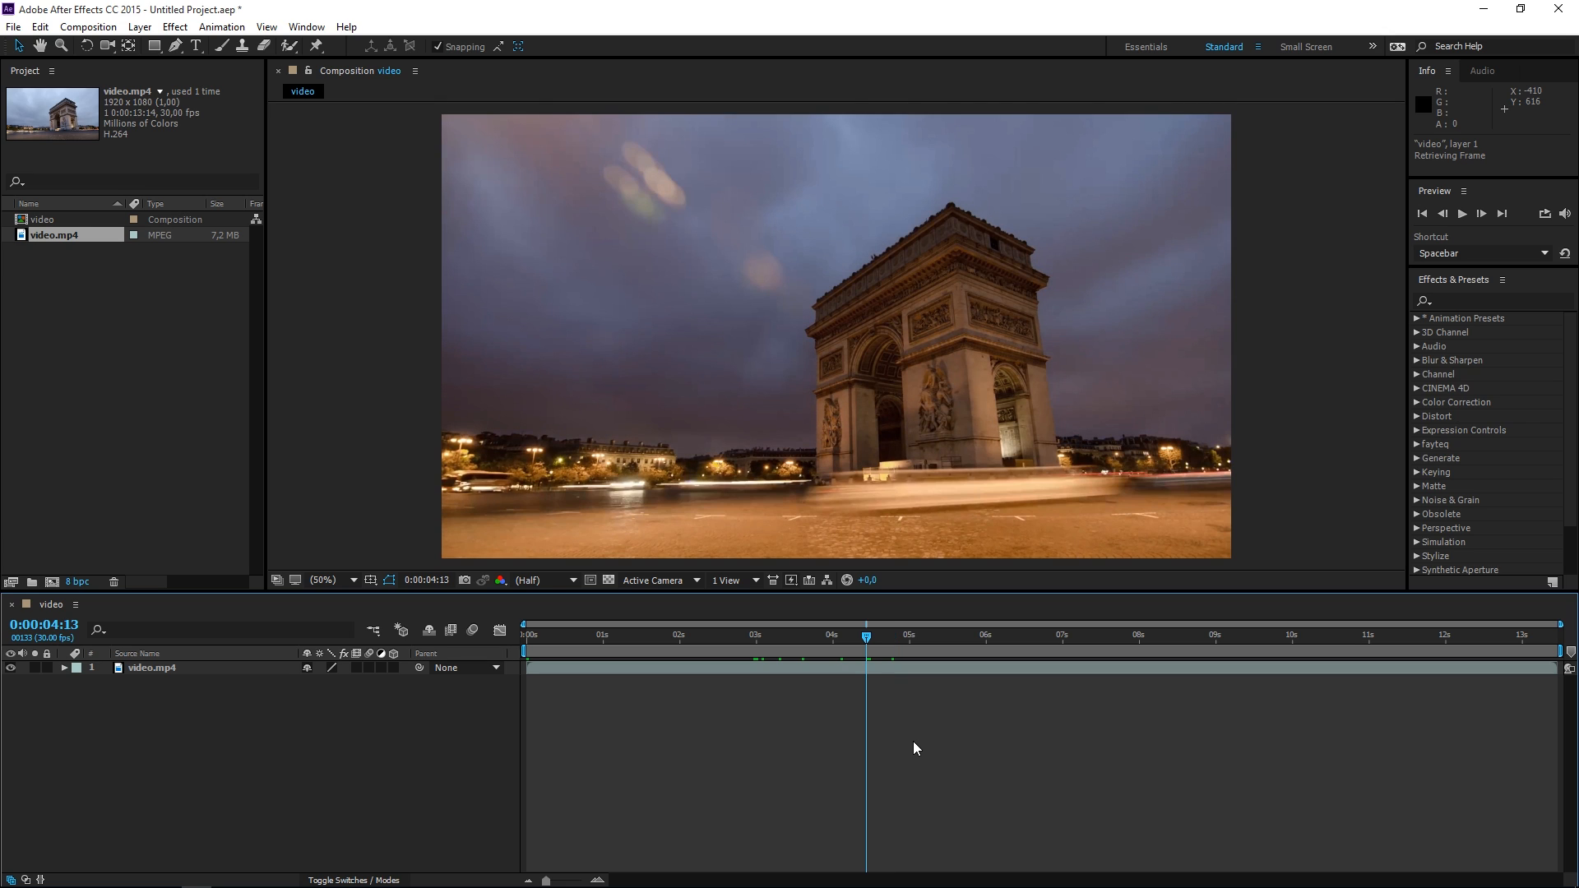
key("Home")
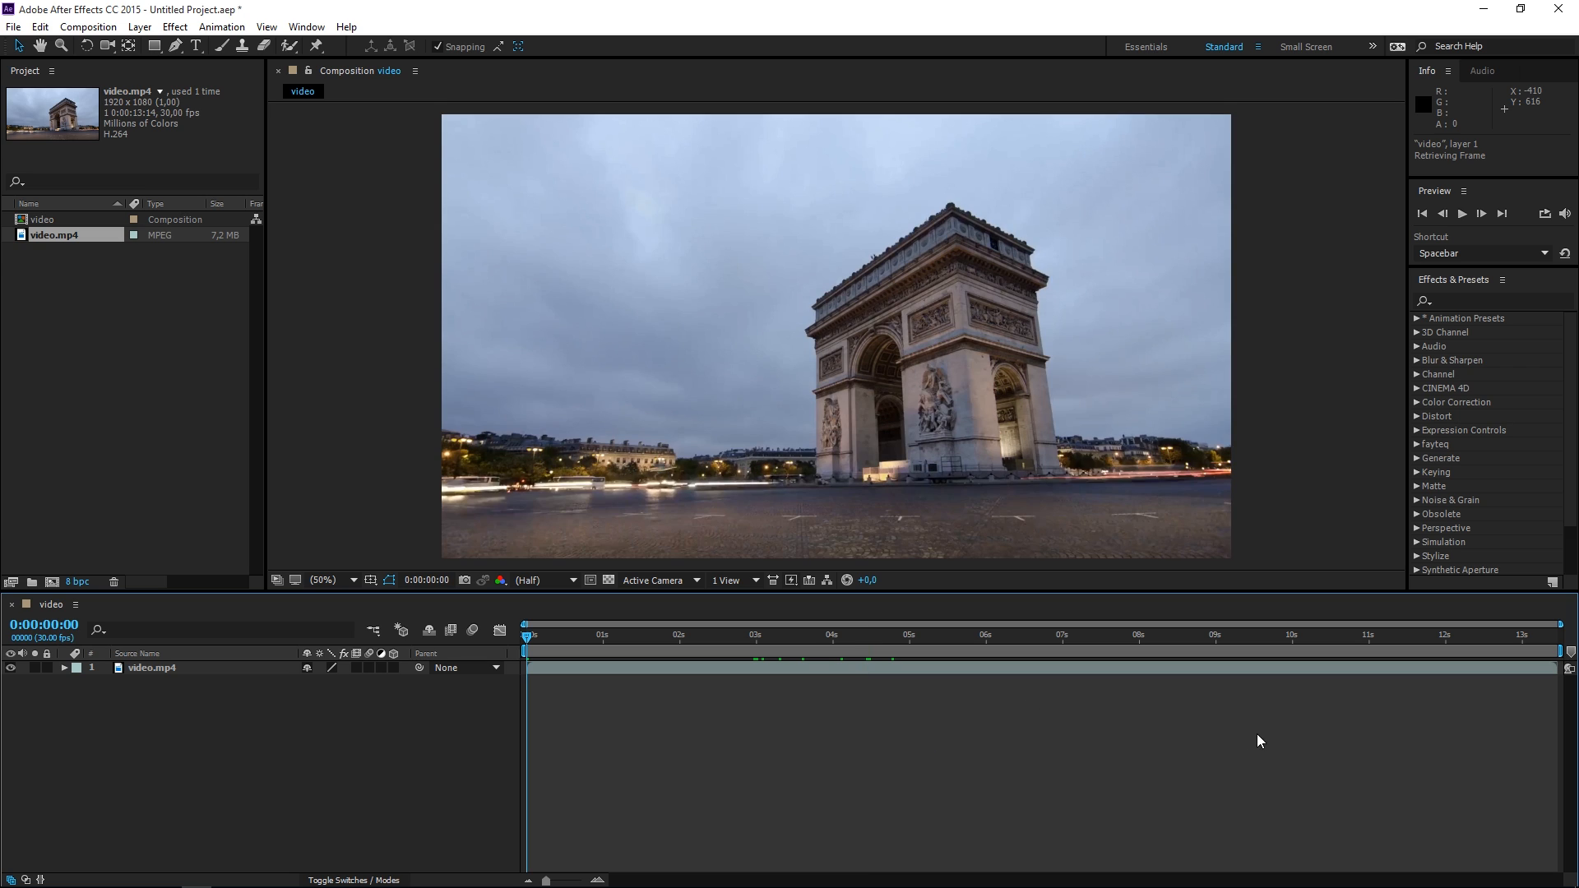
key("End")
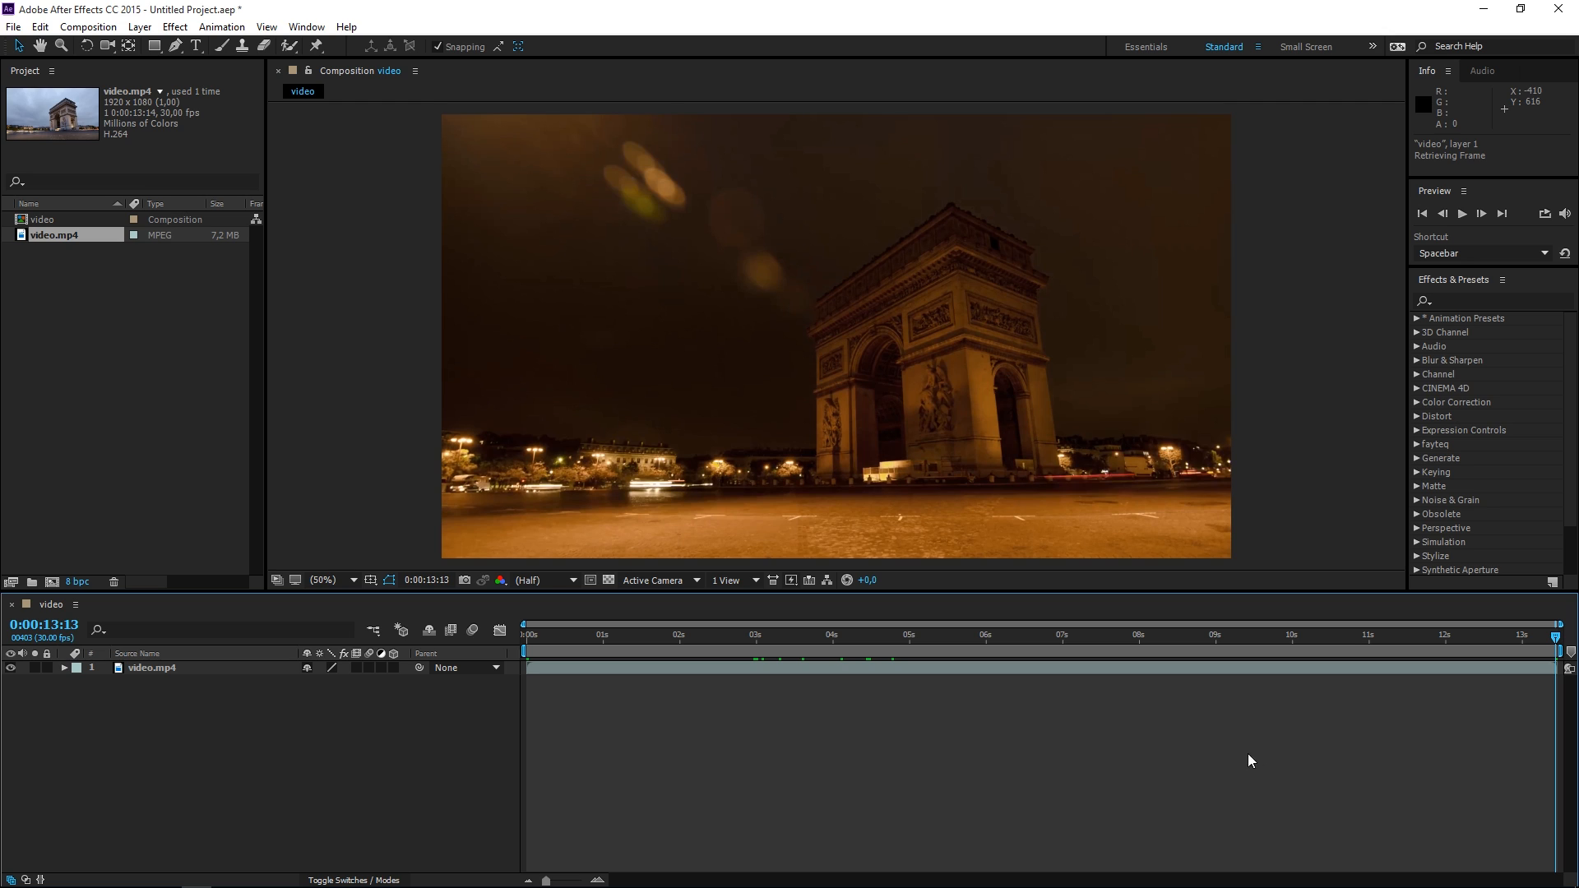
Step: Expand the video.mp4 layer in the timeline to show its Transform properties
left_click(126, 667)
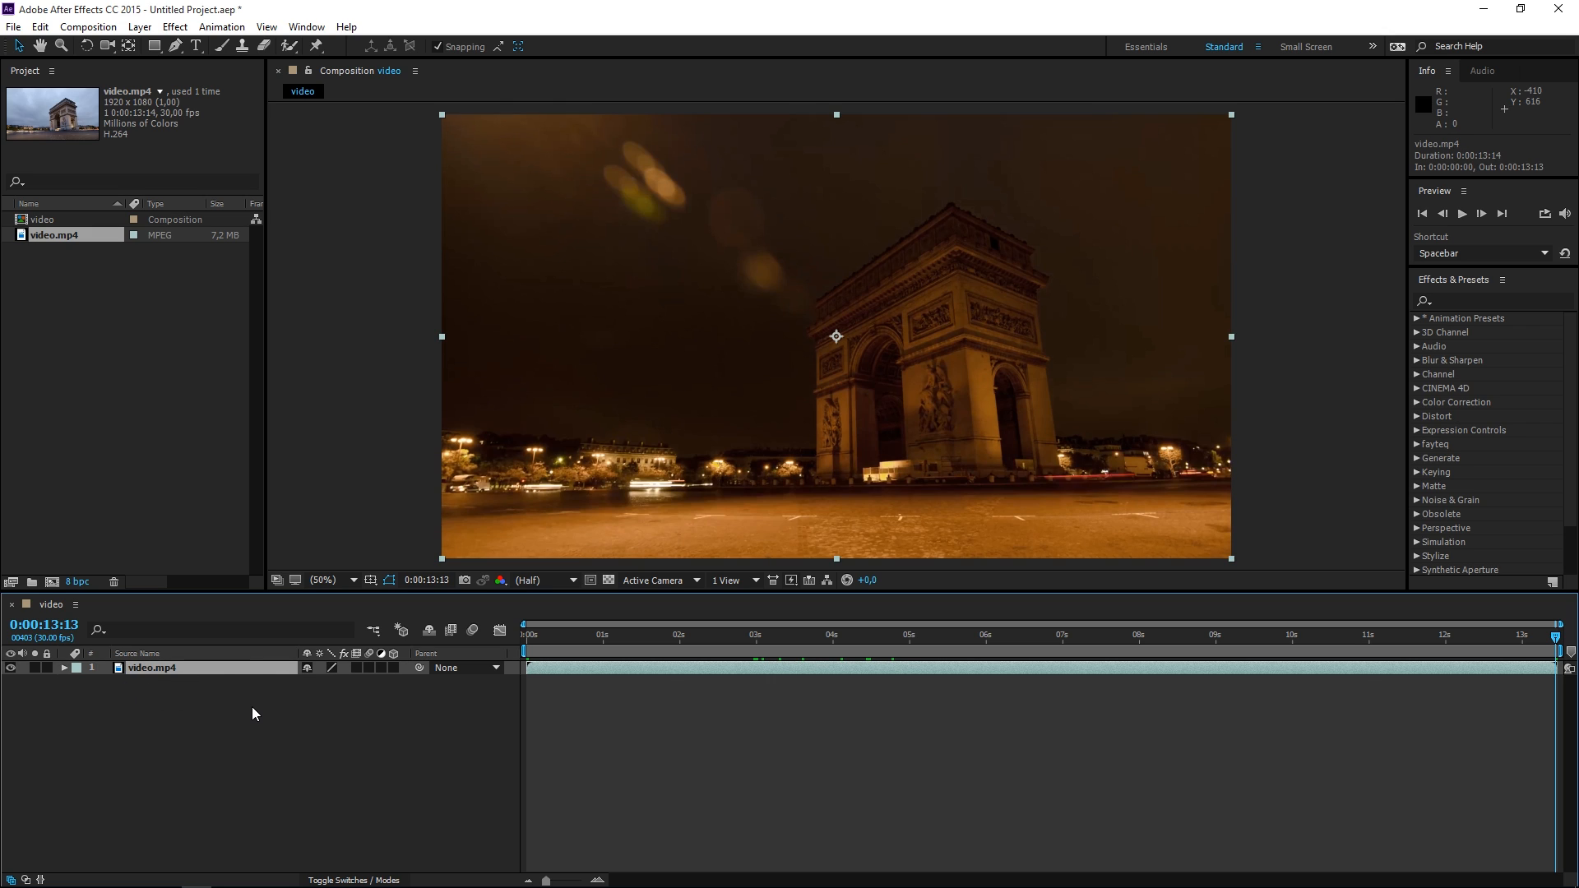
left_click(65, 668)
left_click(78, 682)
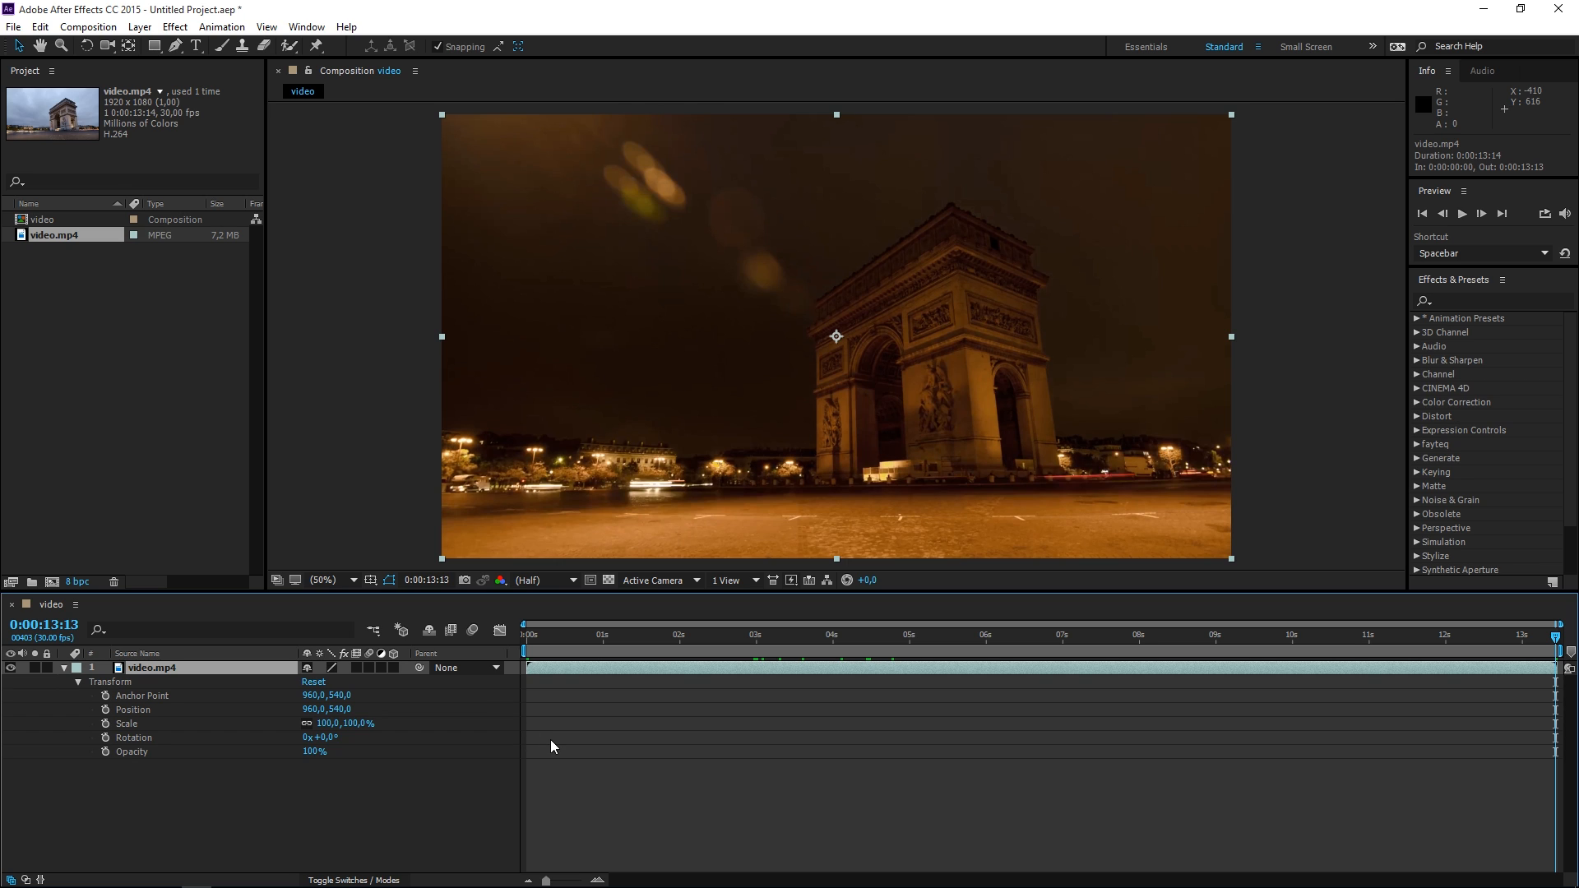
Step: Keyframe the video.mp4 layer's opacity from 0% at the composition start to 100% at 0:00:00:18
left_click(523, 649)
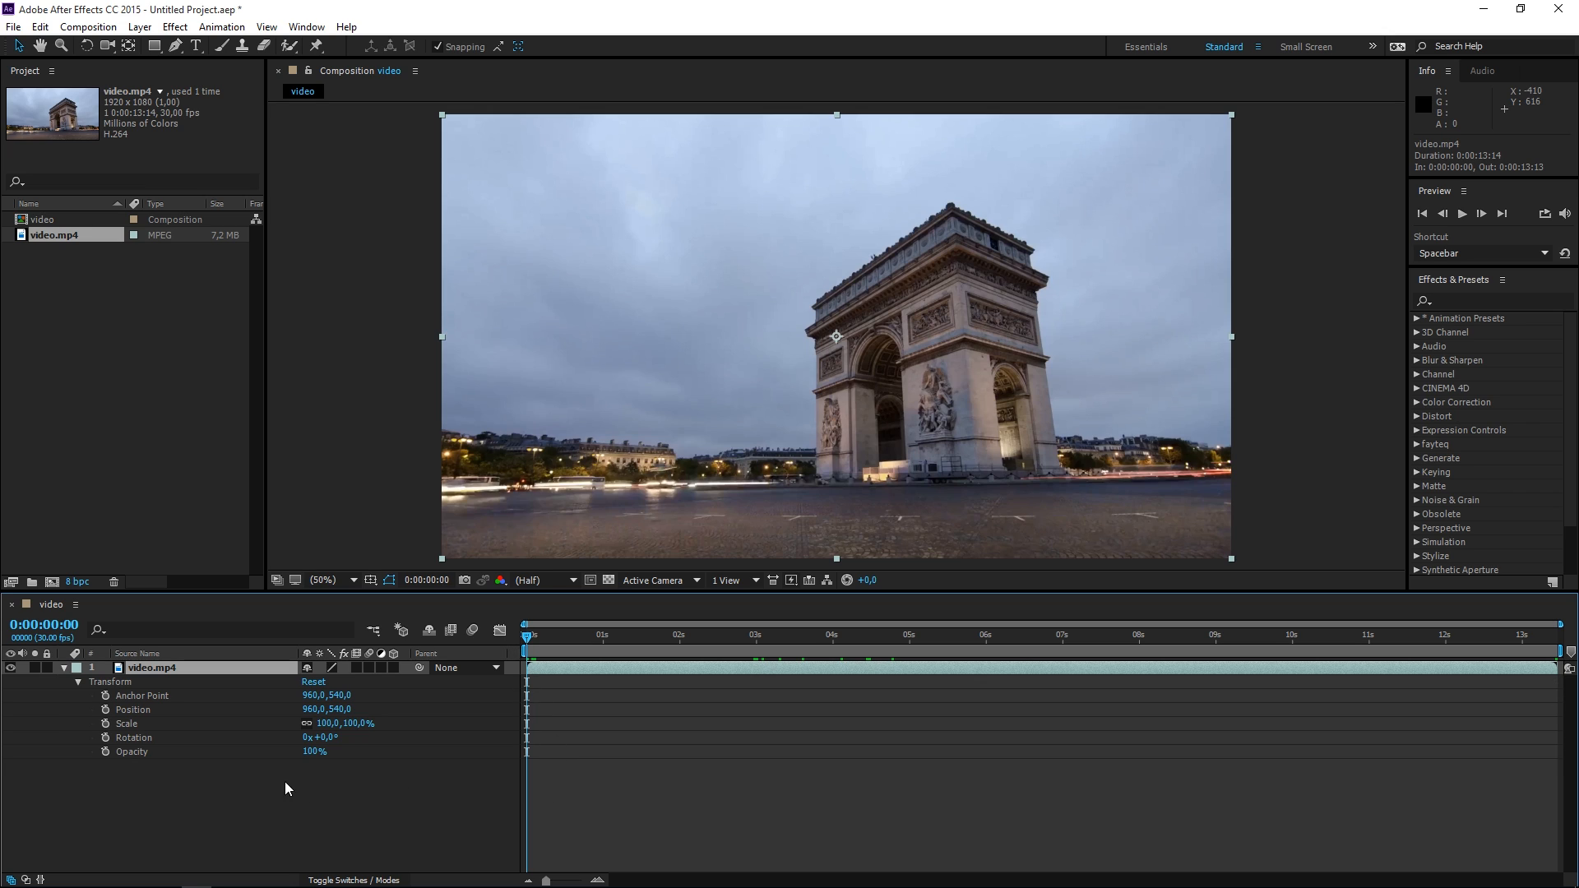
left_click(102, 752)
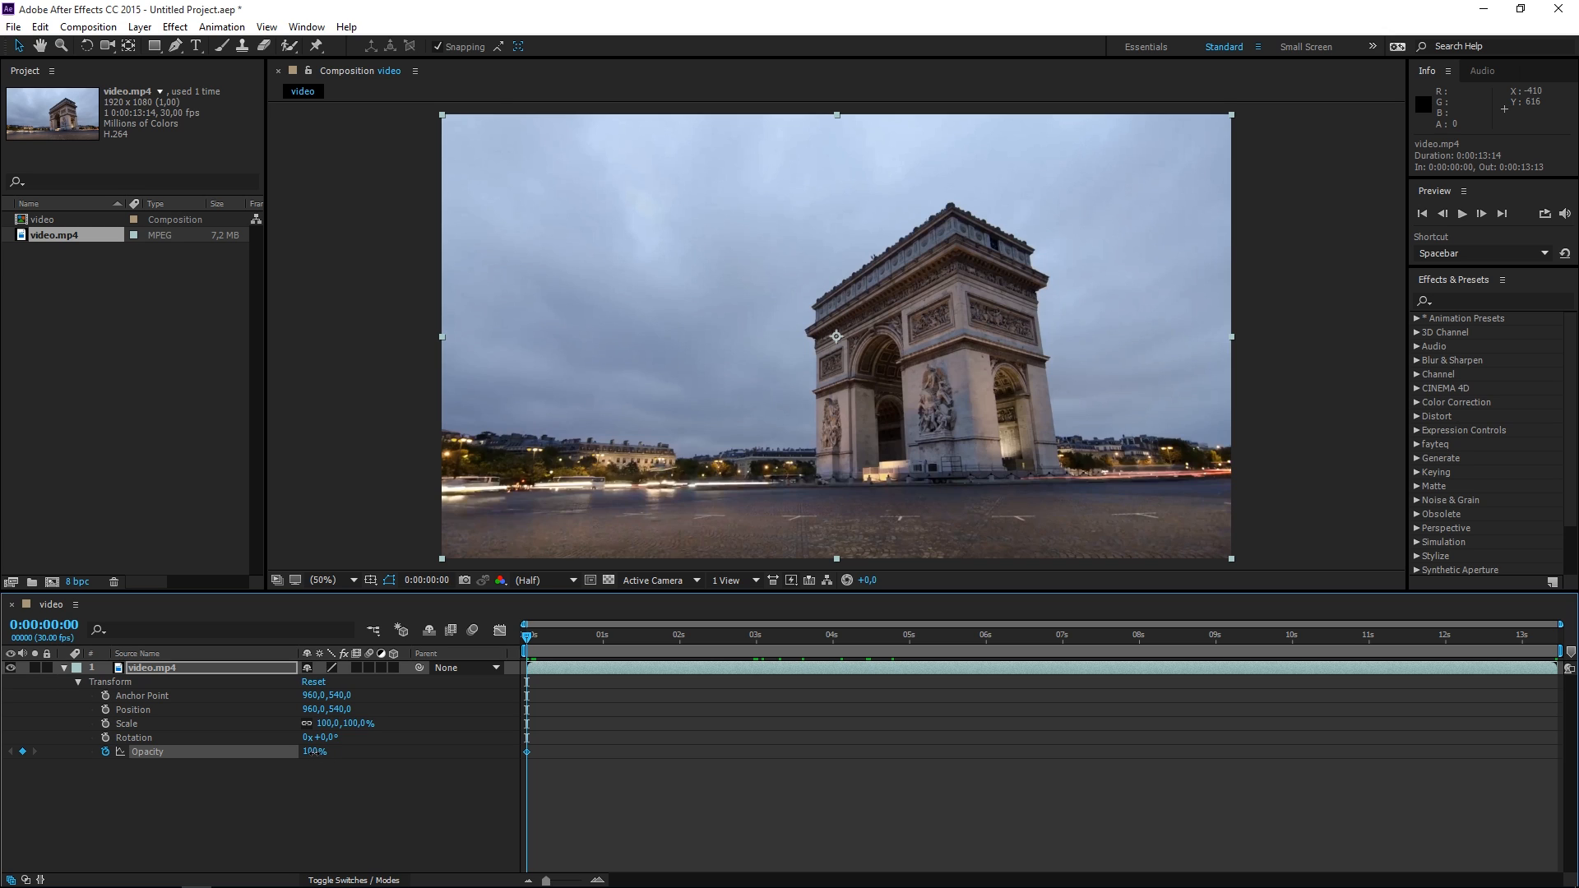
left_click_drag(315, 752, 214, 785)
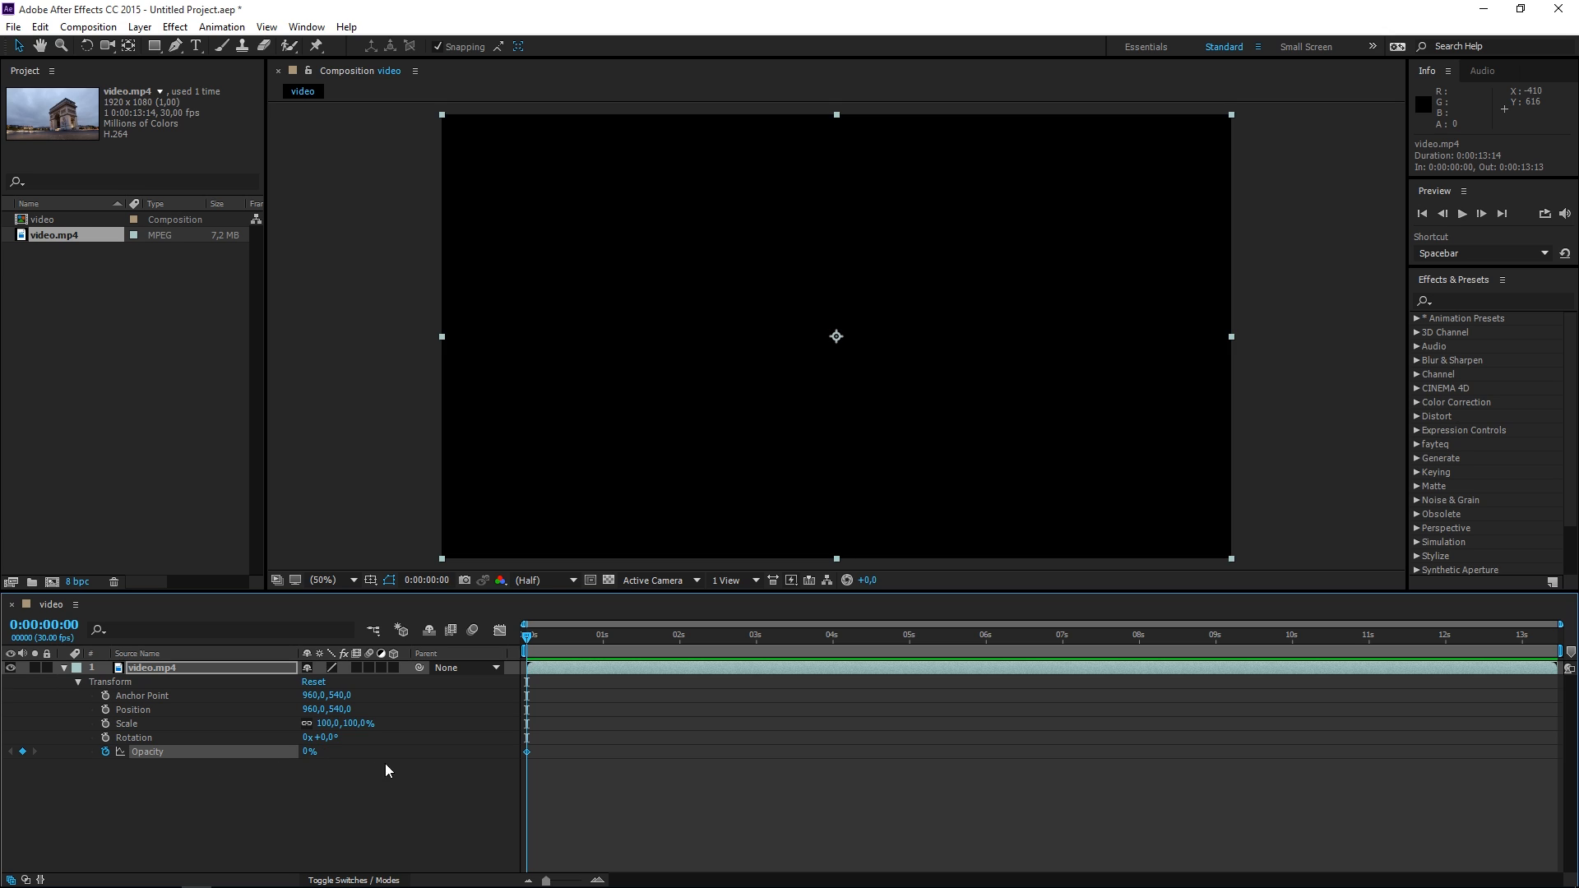
left_click(574, 639)
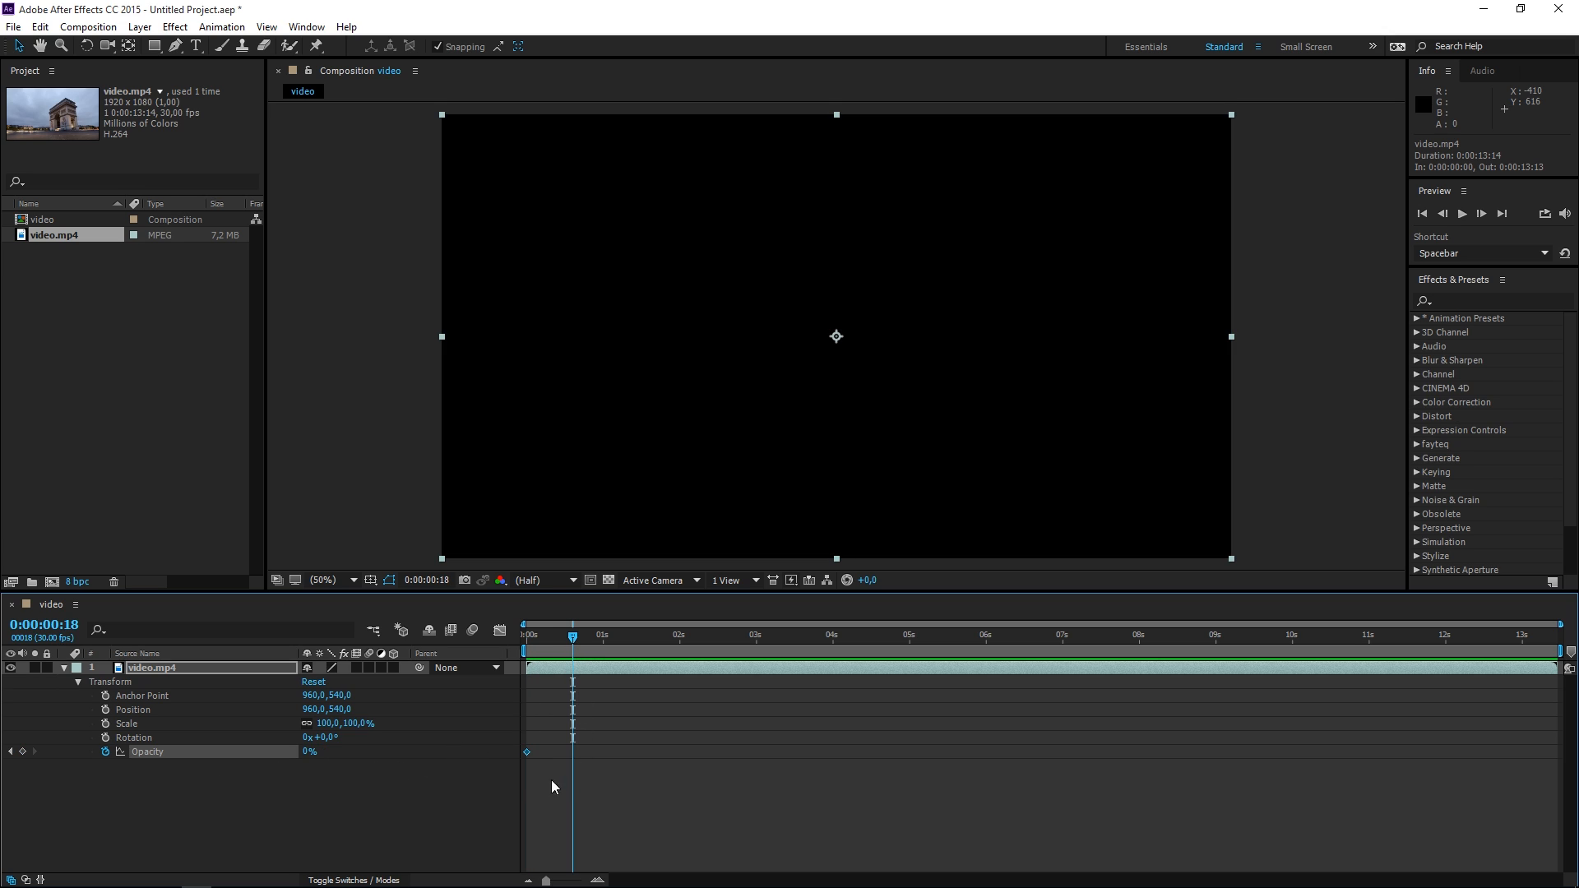
left_click_drag(306, 754, 474, 751)
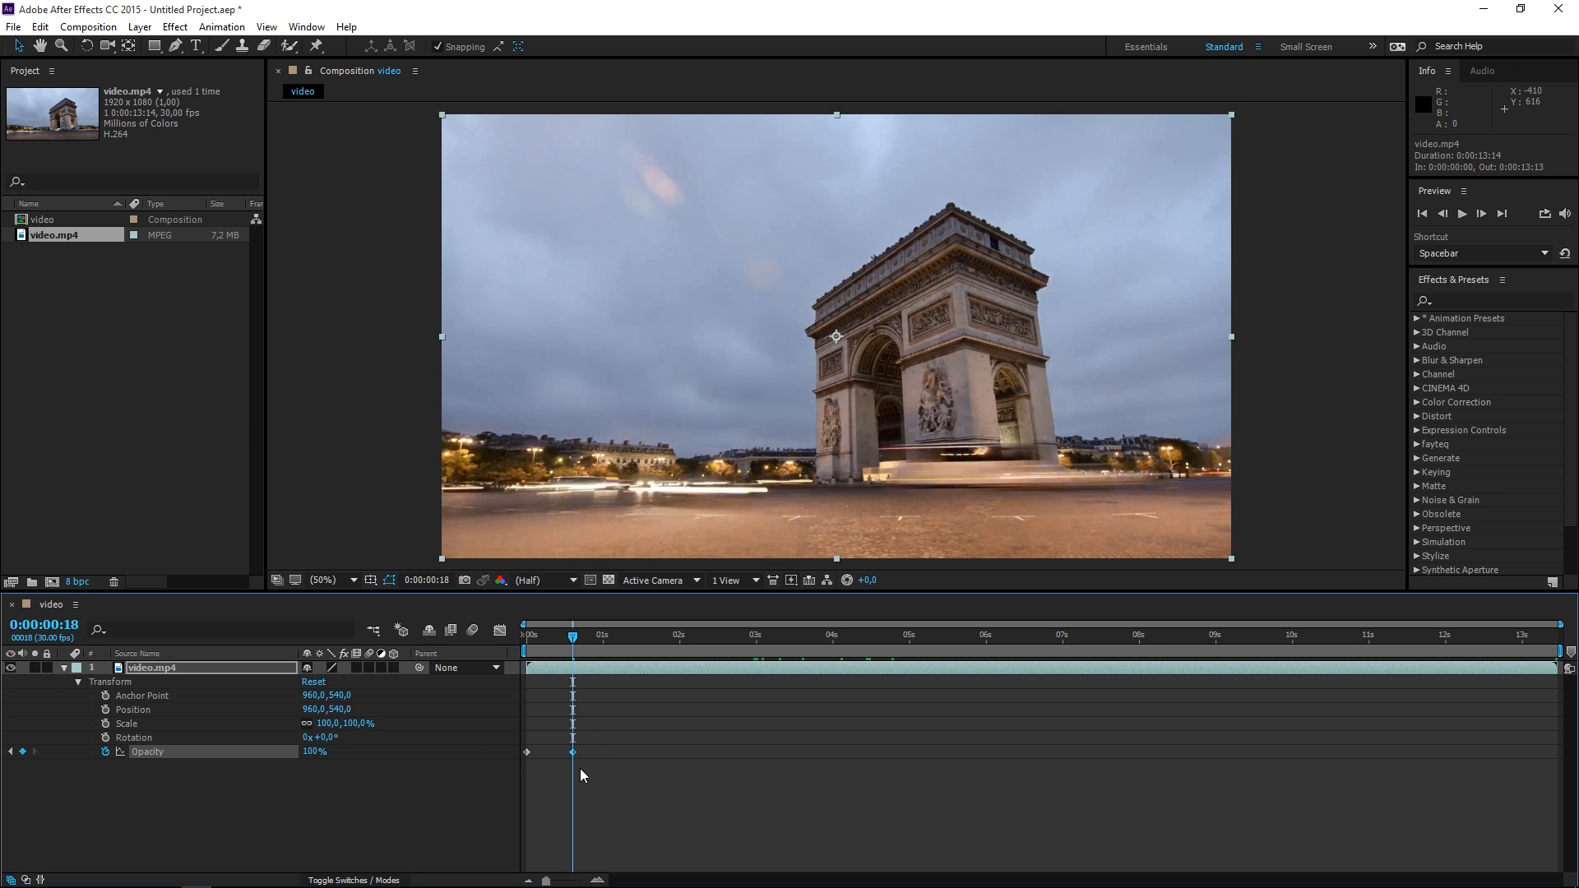
Step: Preview the opacity fade-in from the start of the composition
left_click(529, 638)
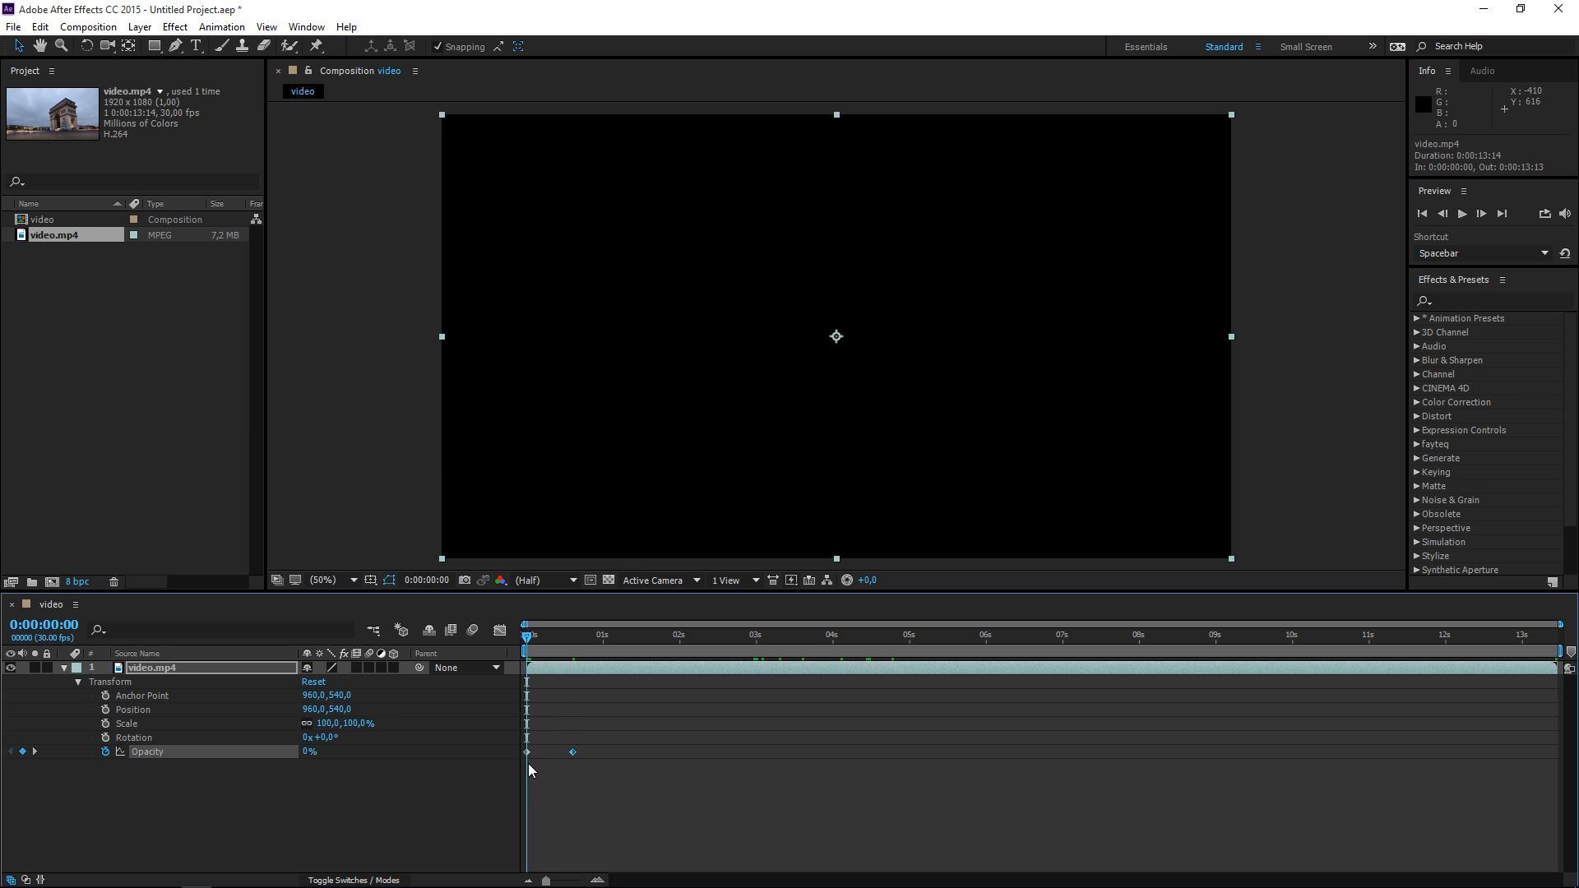
mouse_move(529, 638)
left_mouse_down()
mouse_move(580, 640)
mouse_move(515, 654)
left_mouse_up()
key("space")
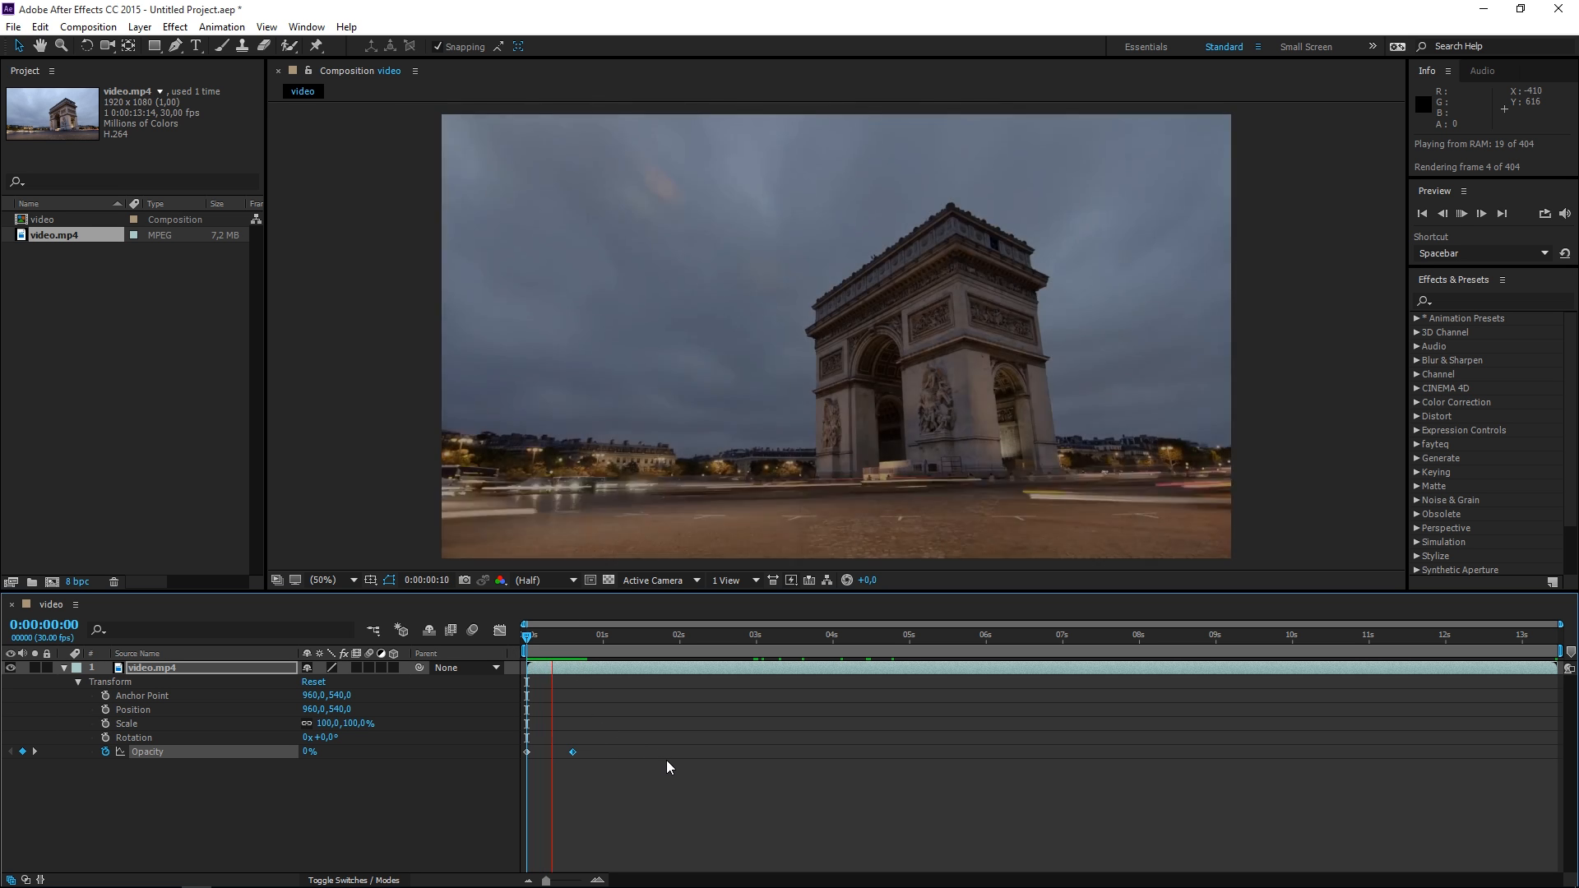
Step: Set the current time to 0:00:01:26 and shift the second opacity keyframe to 0:00:02:17, settling it at 0:00:00:26
left_click(669, 642)
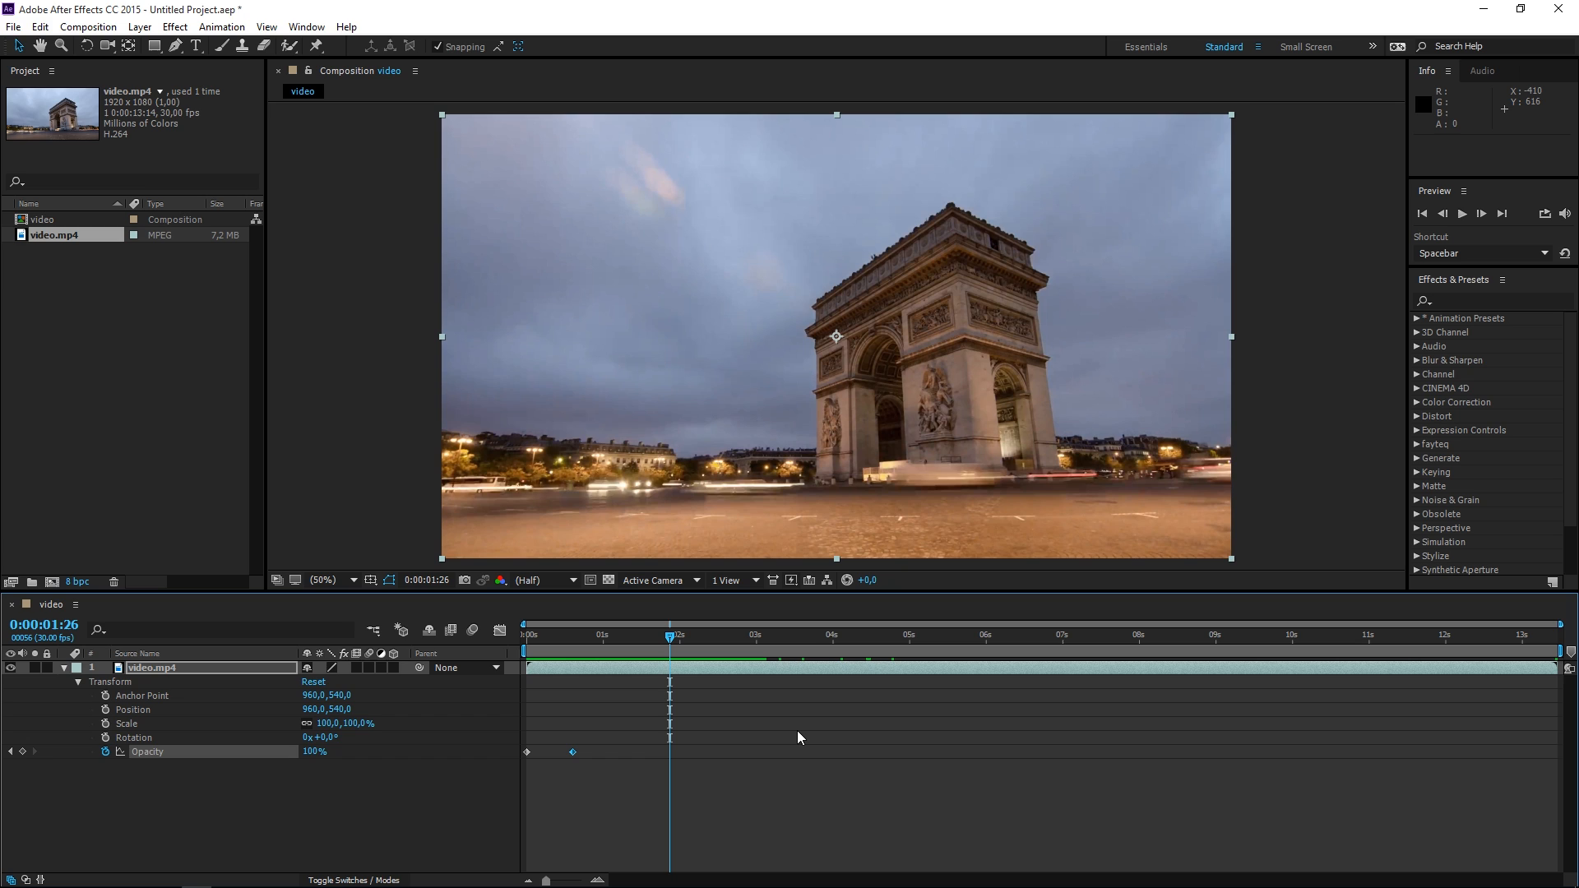
left_click(579, 764)
left_click_drag(573, 752, 723, 765)
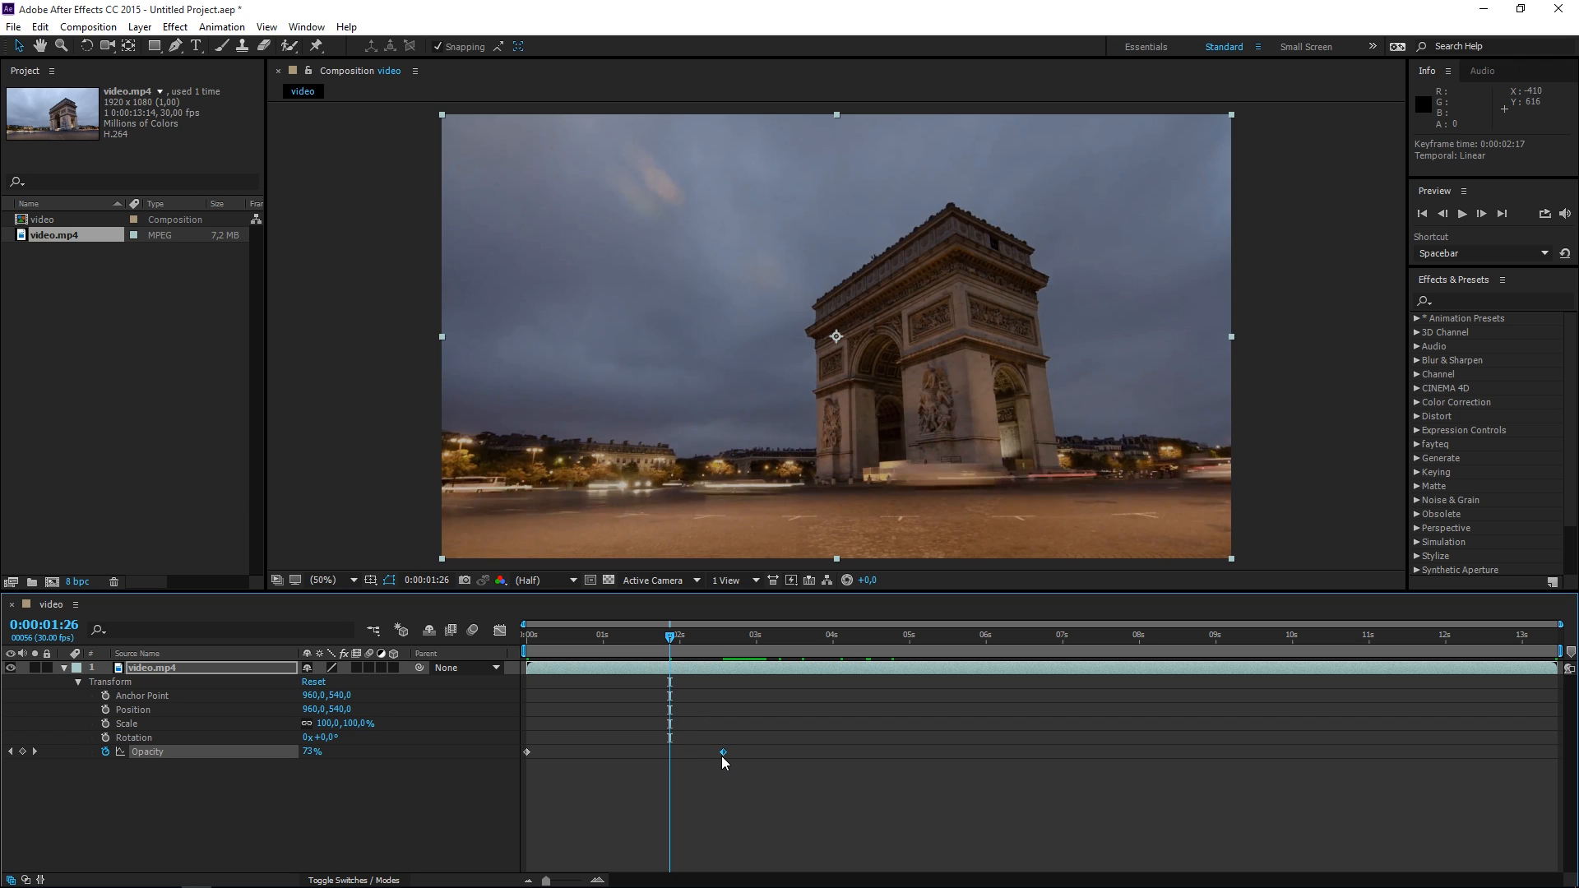
left_click_drag(723, 755, 594, 767)
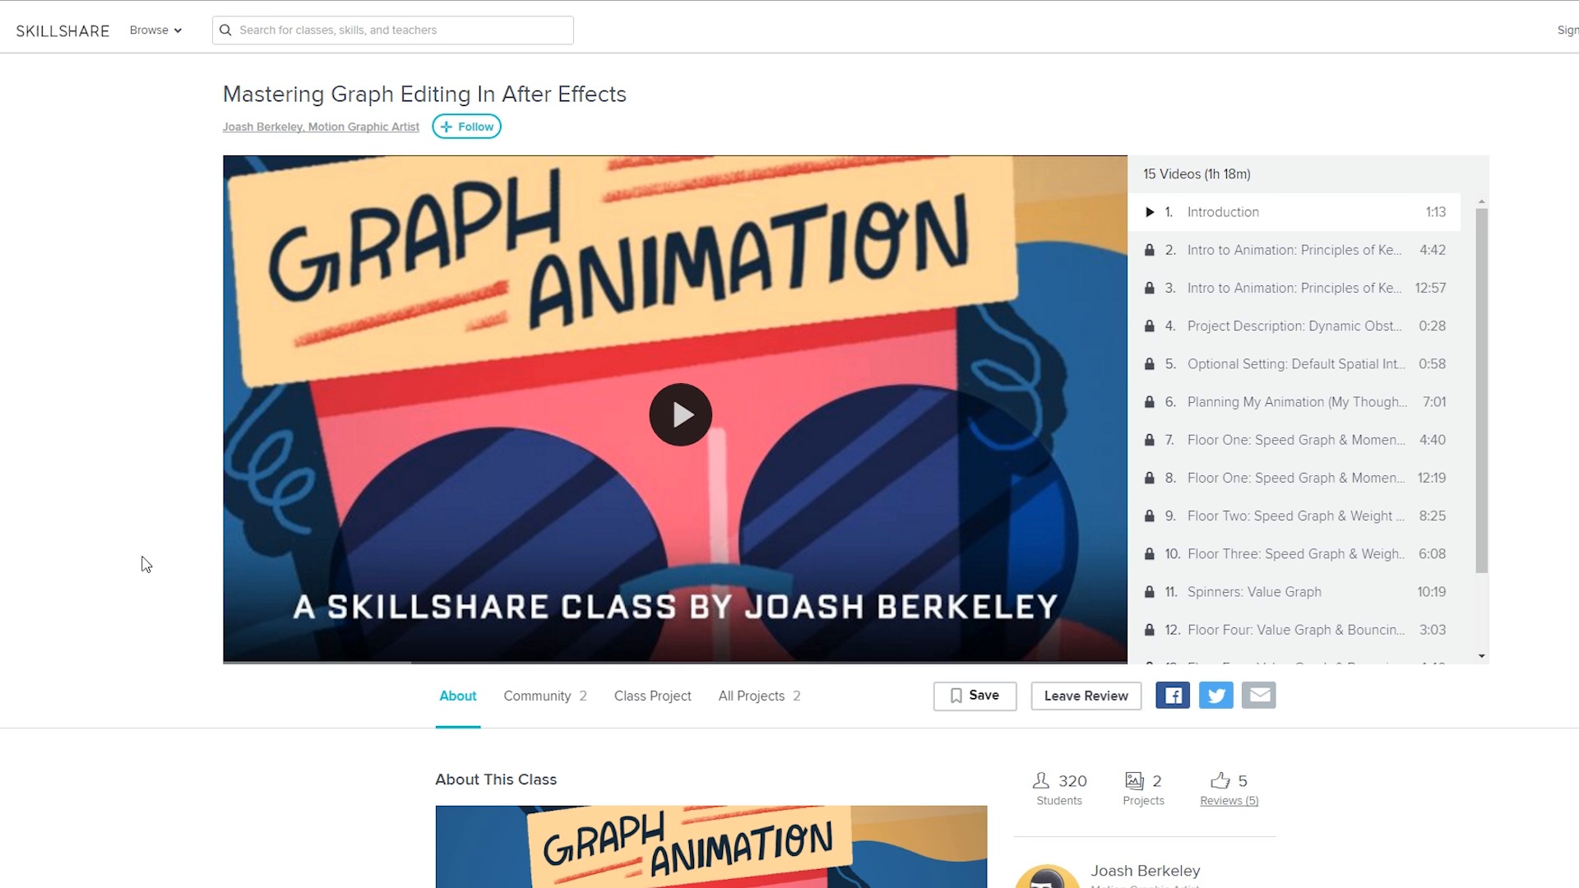
scroll(146, 564, "down", 4)
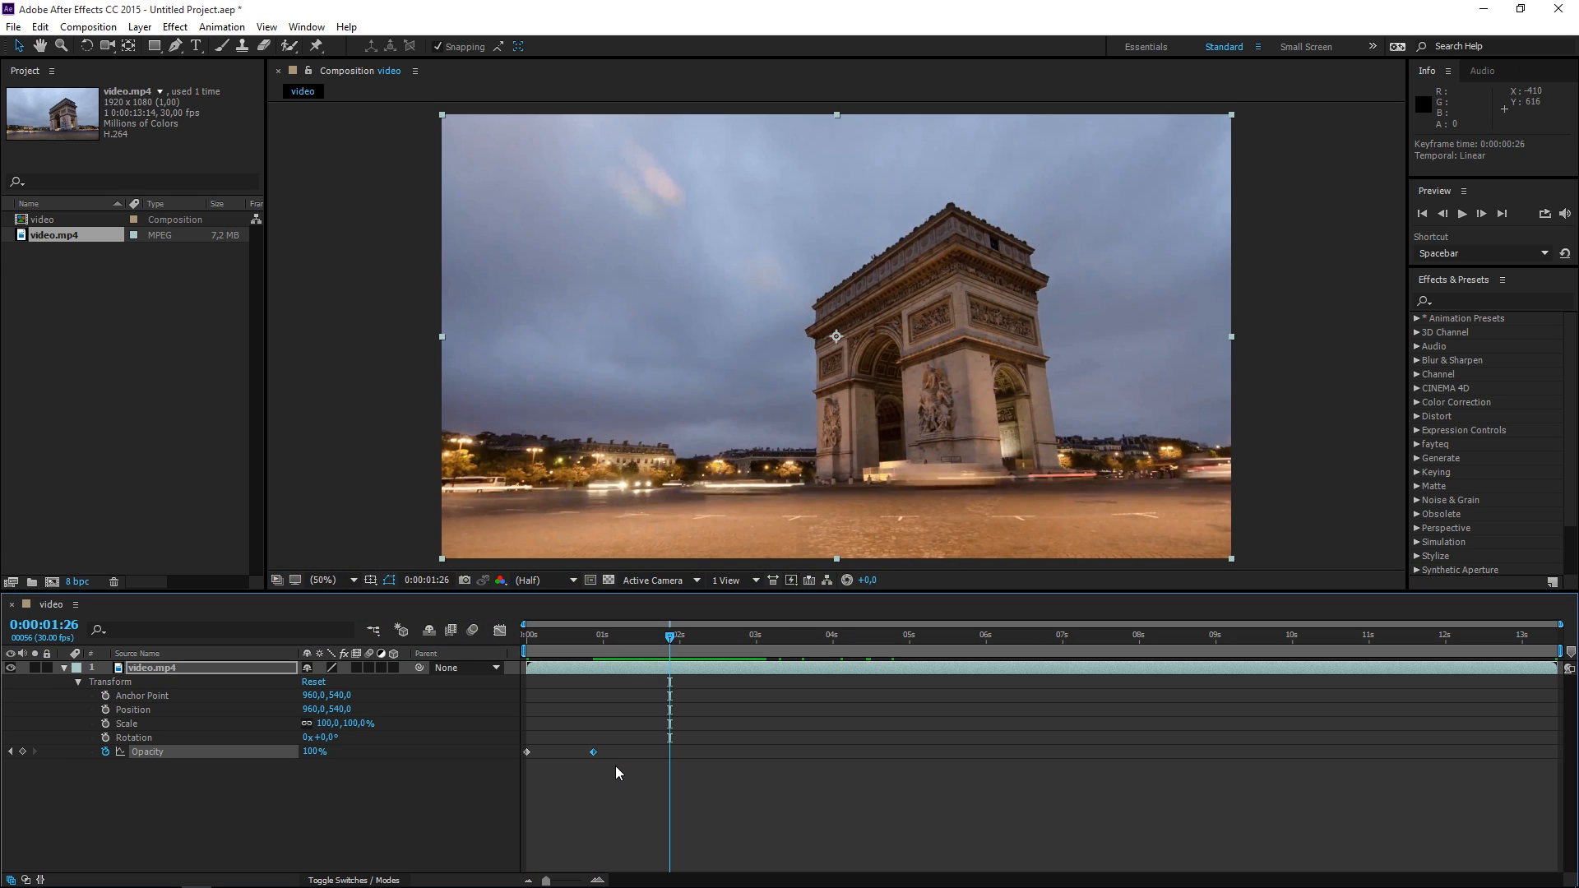
Step: Collapse the video.mp4 layer and look over the kinds of new layer that can be added to the composition
left_click(61, 666)
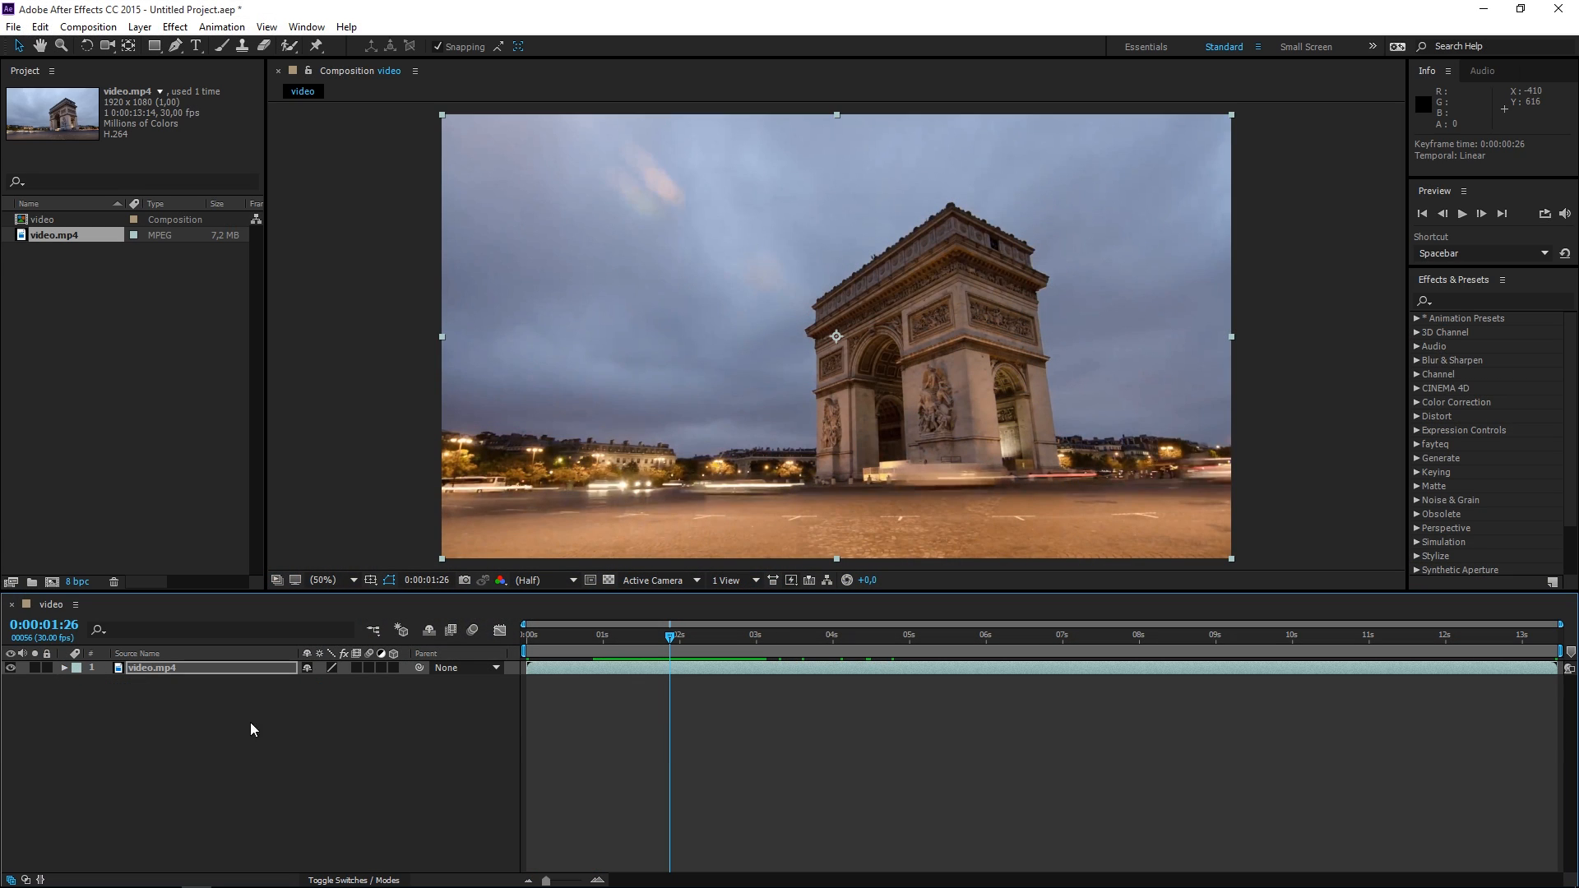
left_click(272, 737)
right_click(274, 737)
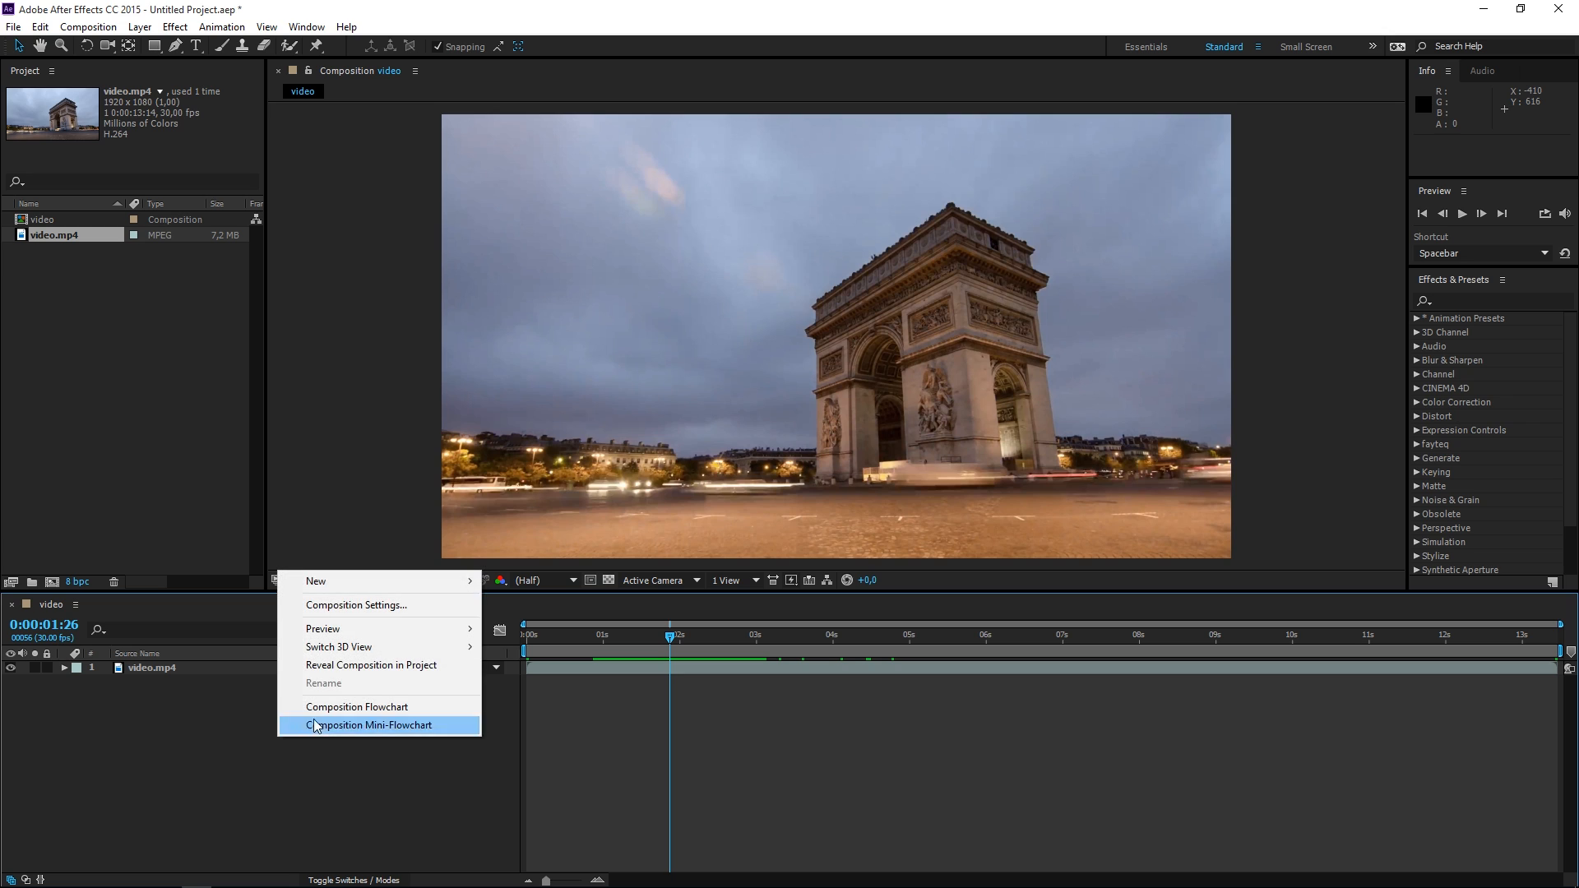
mouse_move(454, 583)
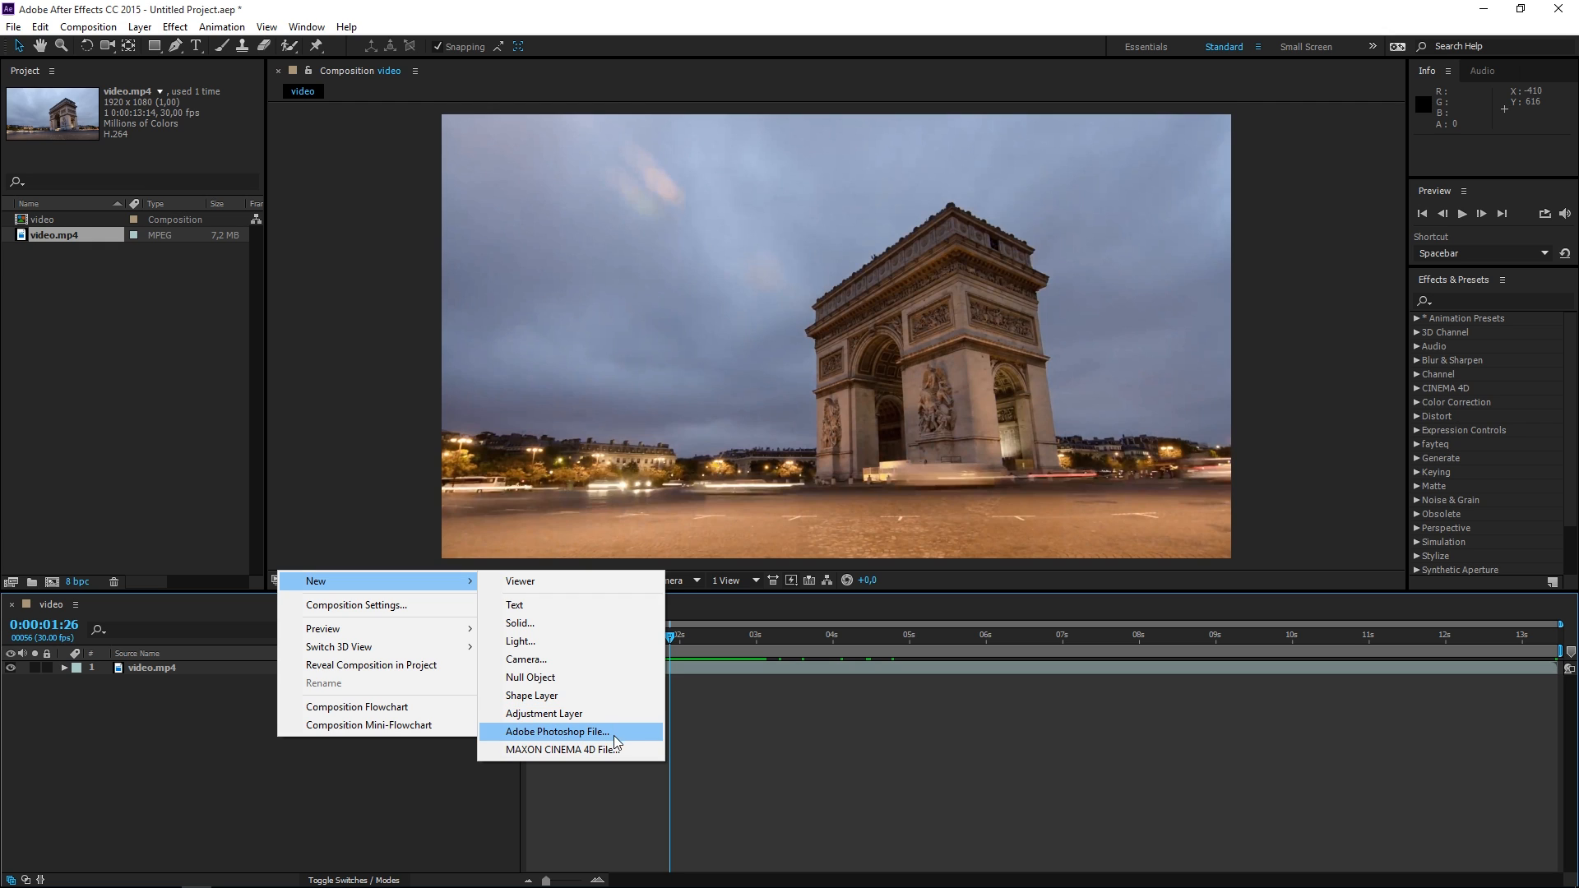
left_click(313, 522)
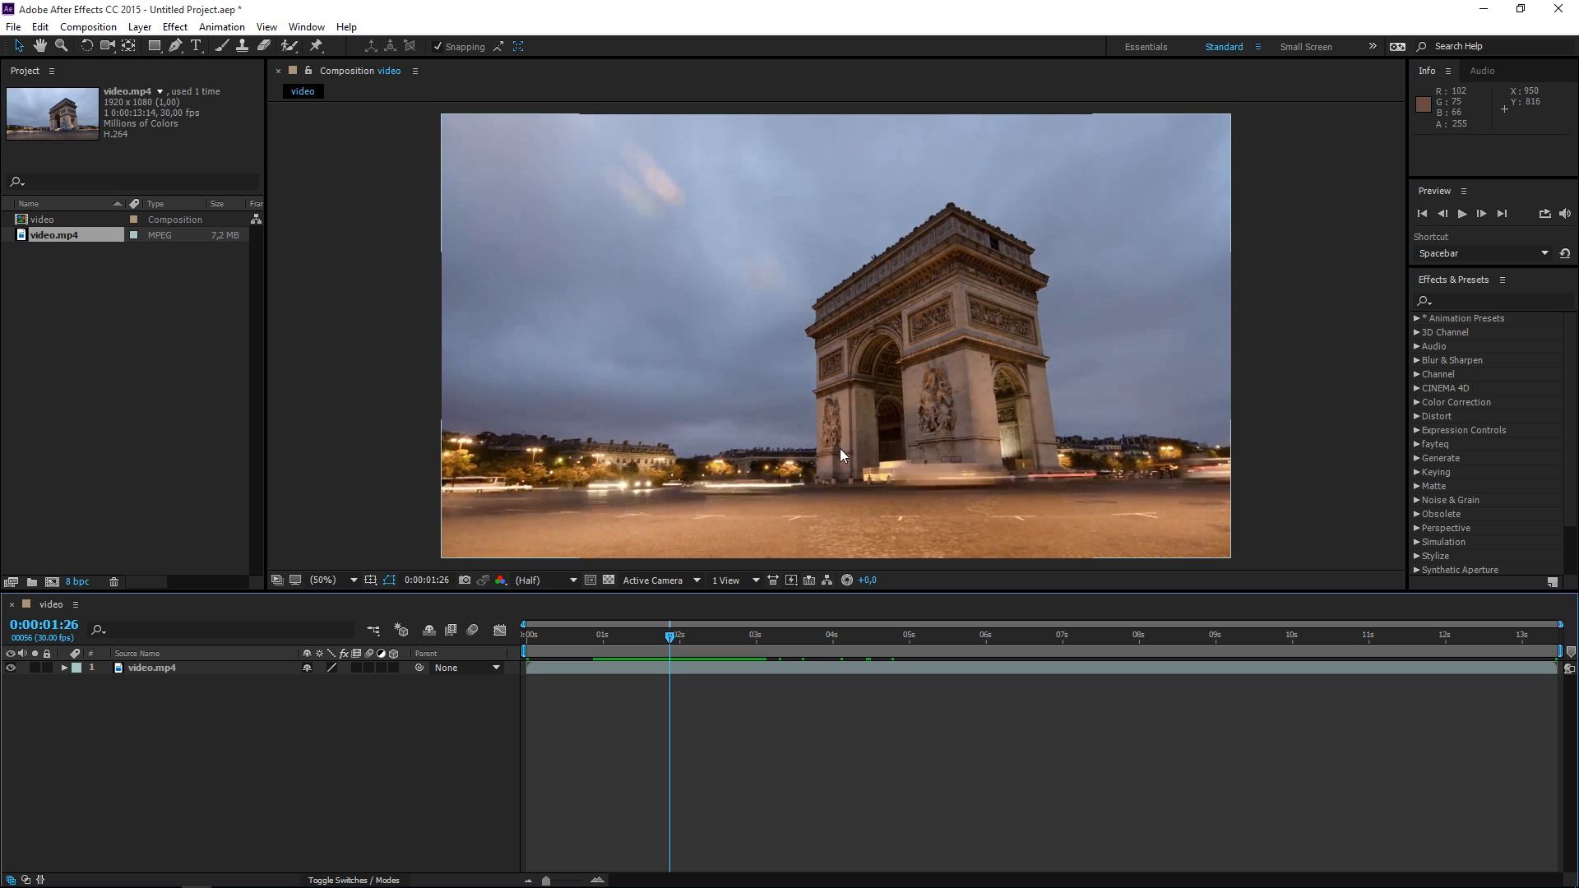
Step: Zoom the composition view to 200%, pan across the arch with the Hand tool and fit the frame back into view
left_click(863, 422)
key("period")
key("period")
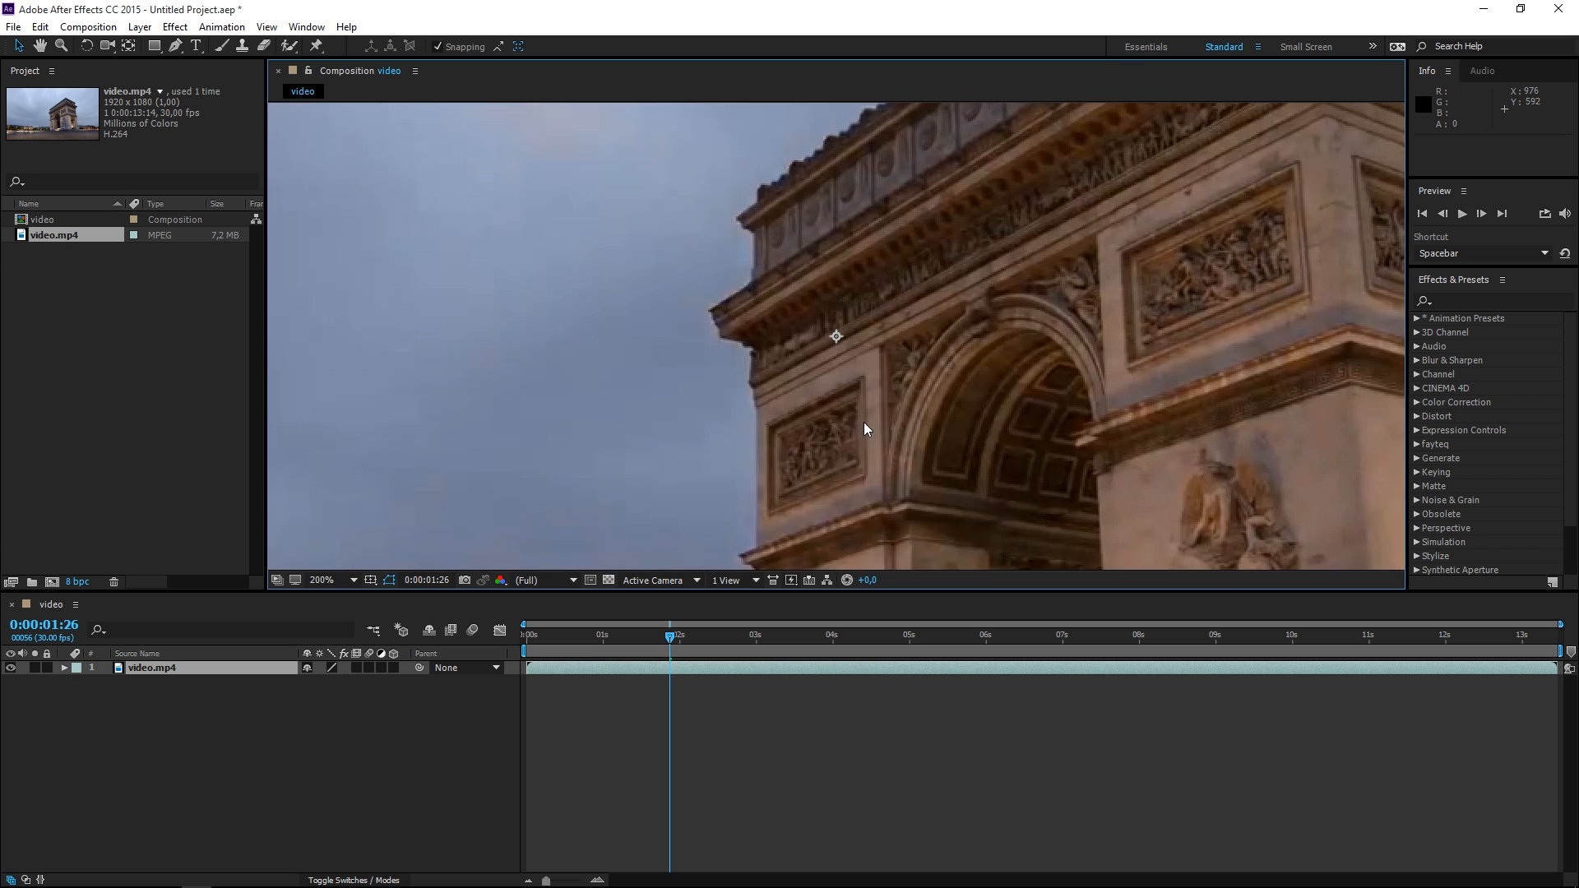
key("h")
left_click_drag(1043, 497, 896, 469)
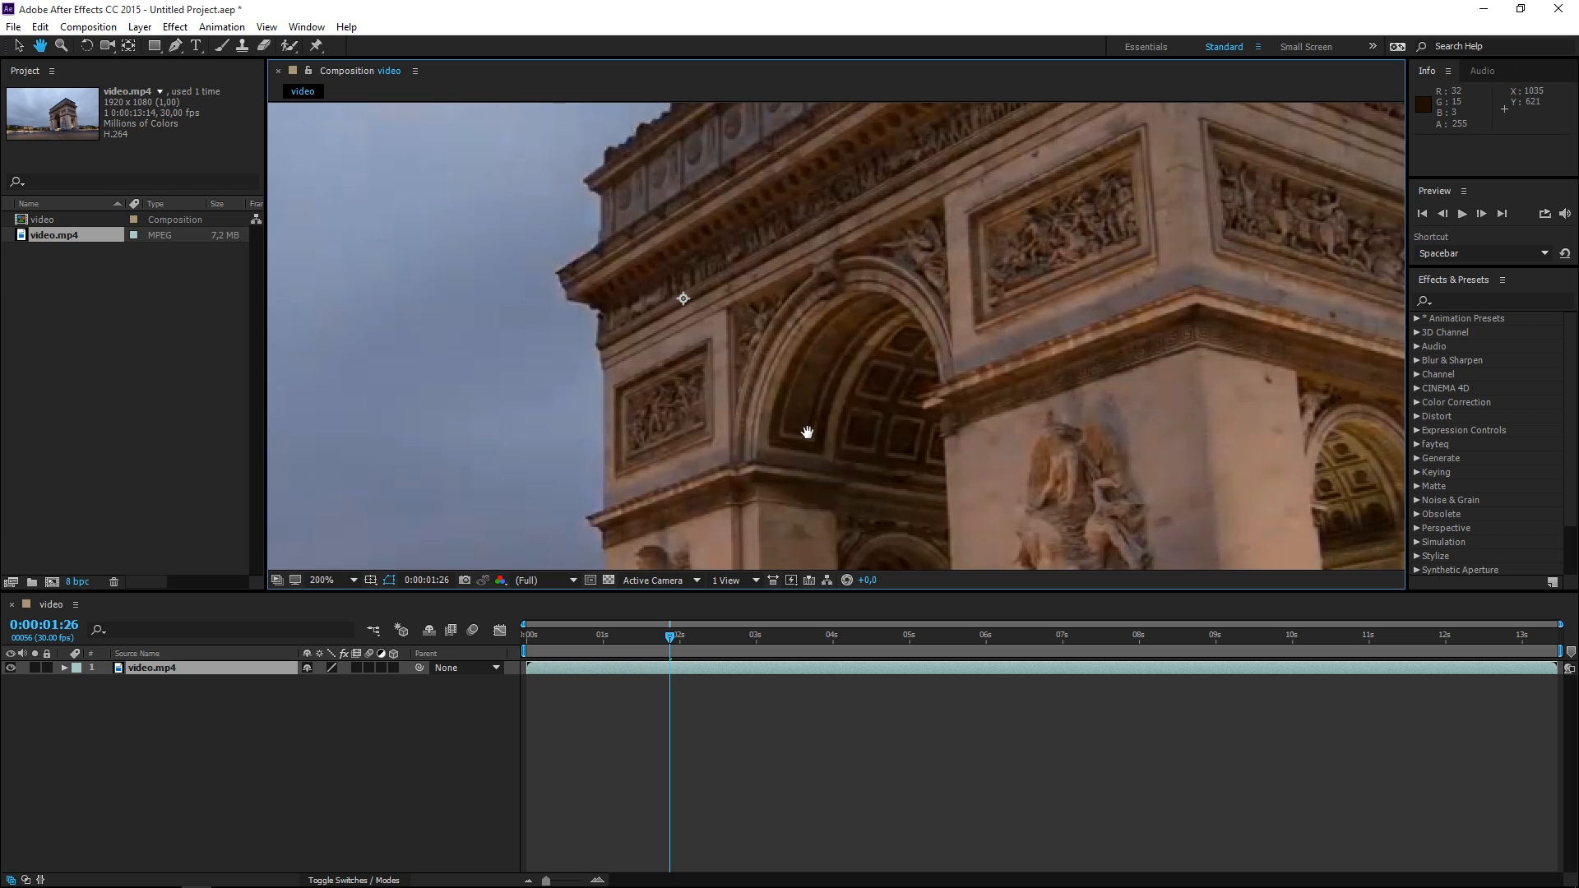
key("v")
left_click(342, 581)
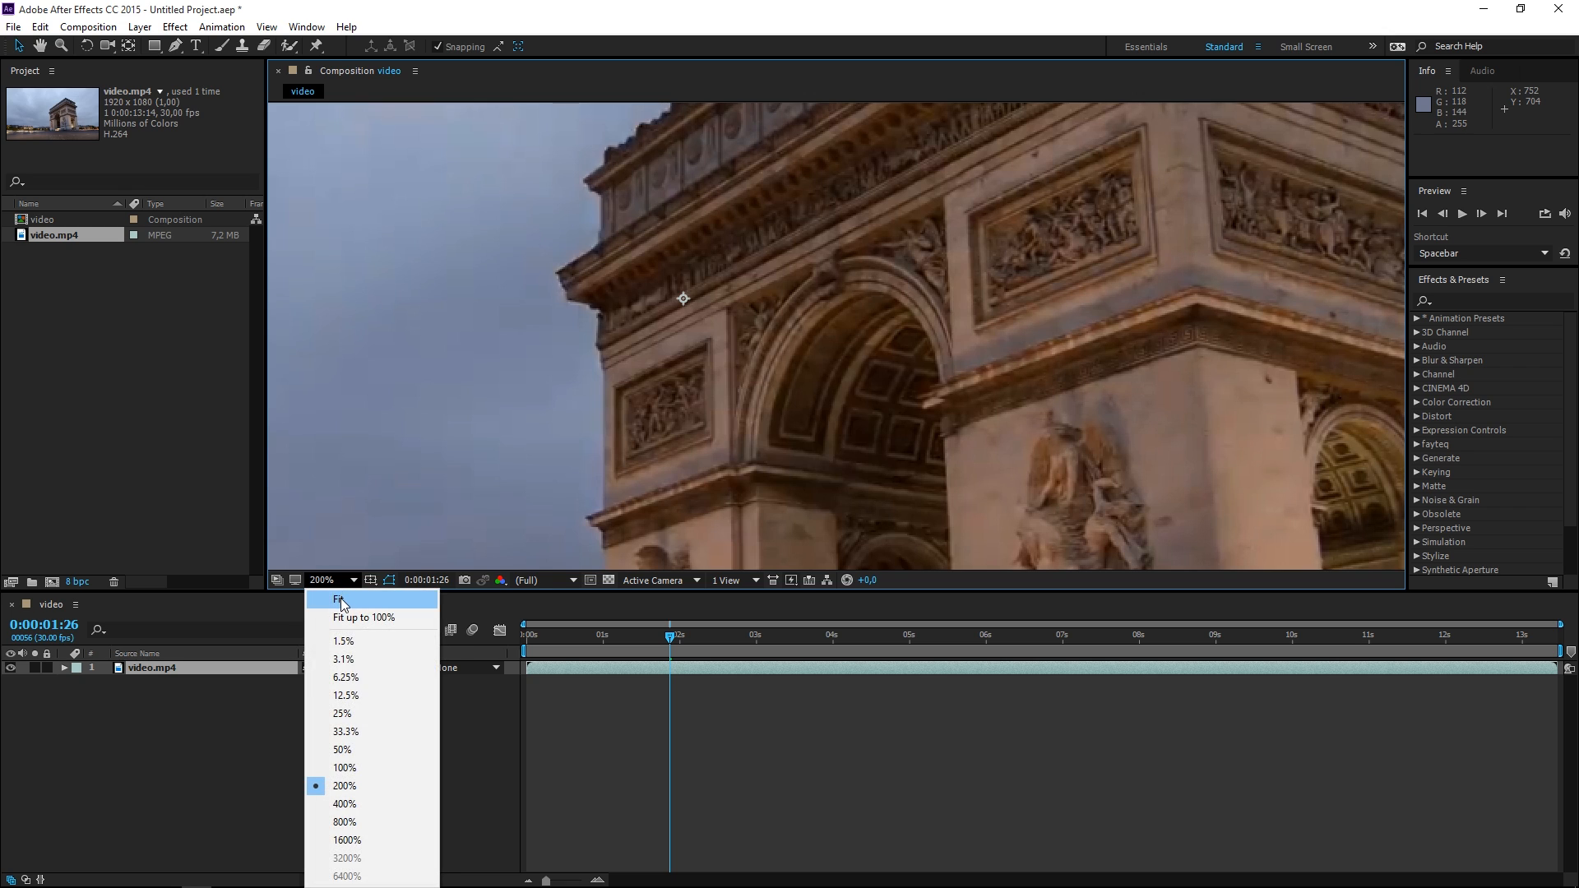
left_click(340, 602)
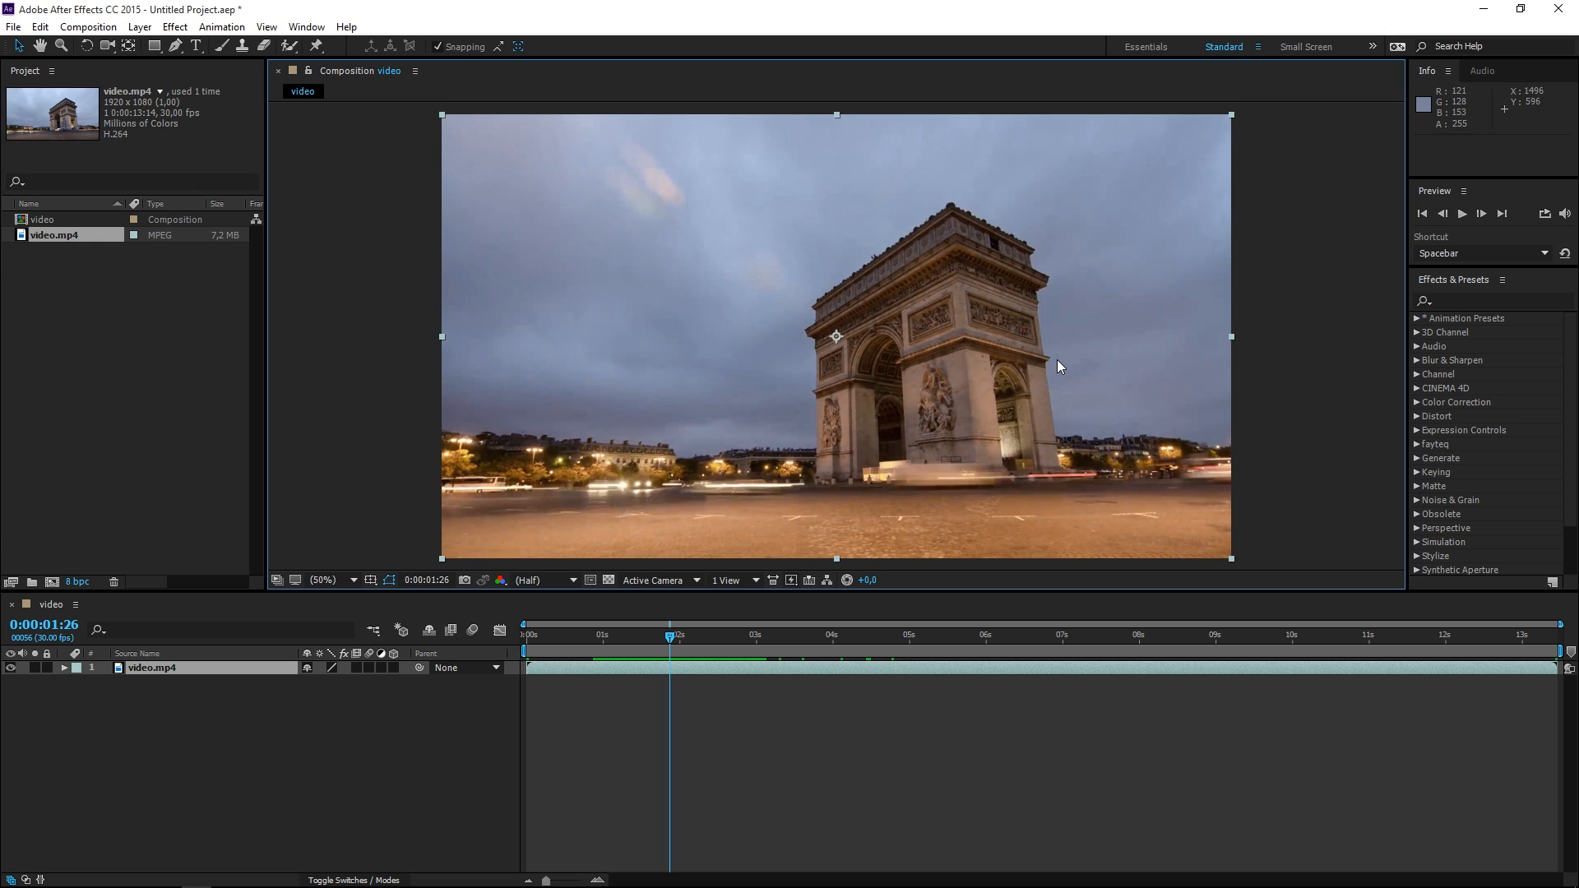
Step: Try drawing a rectangle and a larger square as a shape layer with no layer selected, undoing each one
left_click(153, 46)
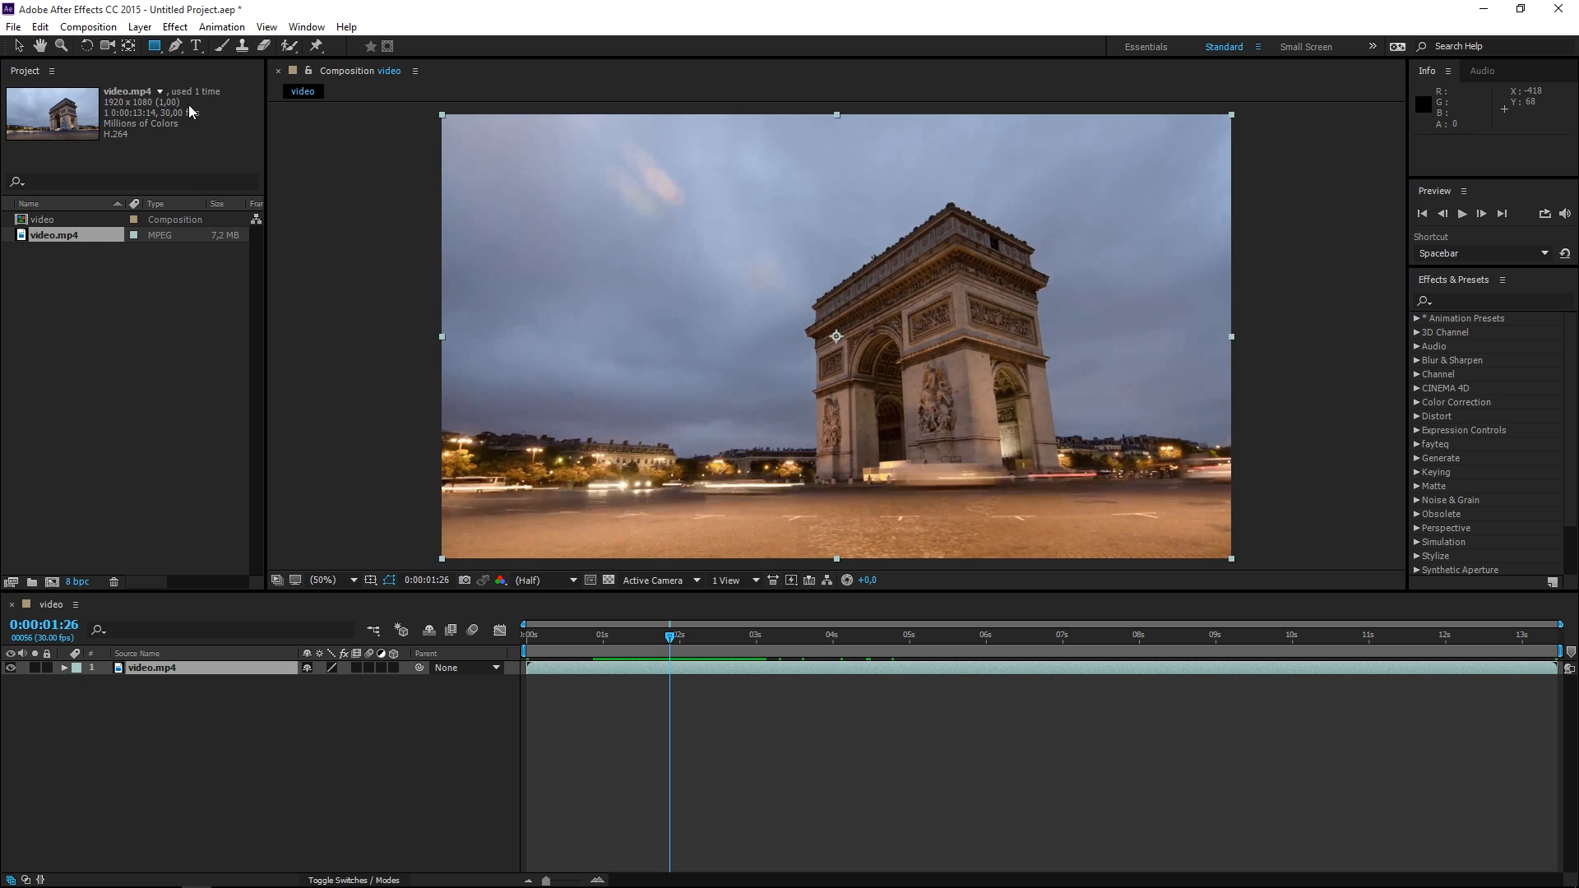
left_click(302, 733)
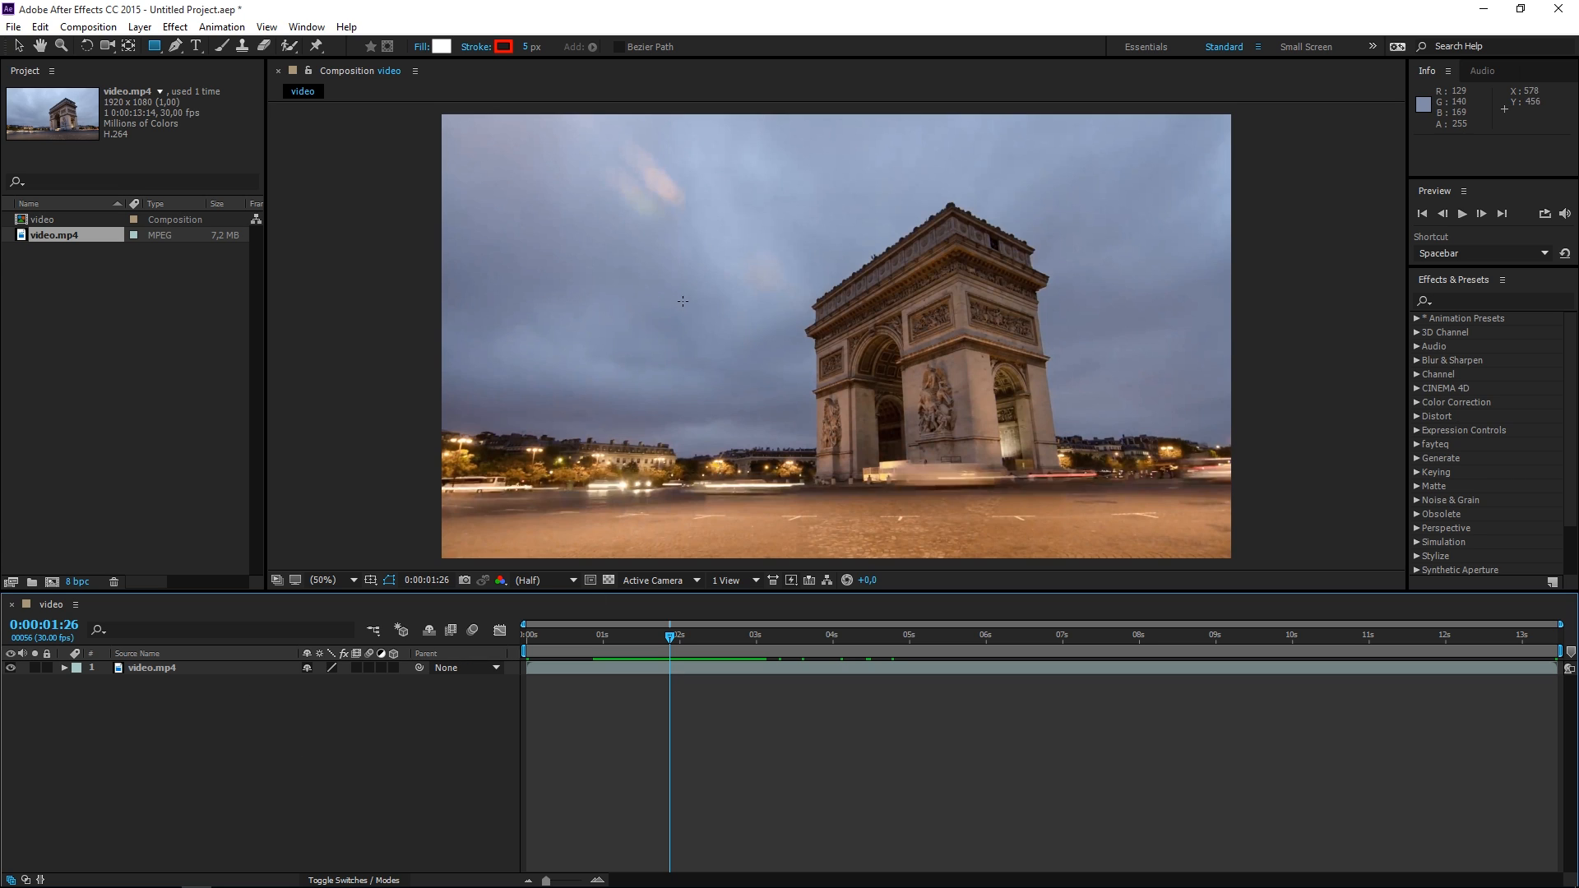
mouse_move(681, 250)
left_mouse_down()
mouse_move(765, 364)
mouse_move(870, 457)
left_mouse_up()
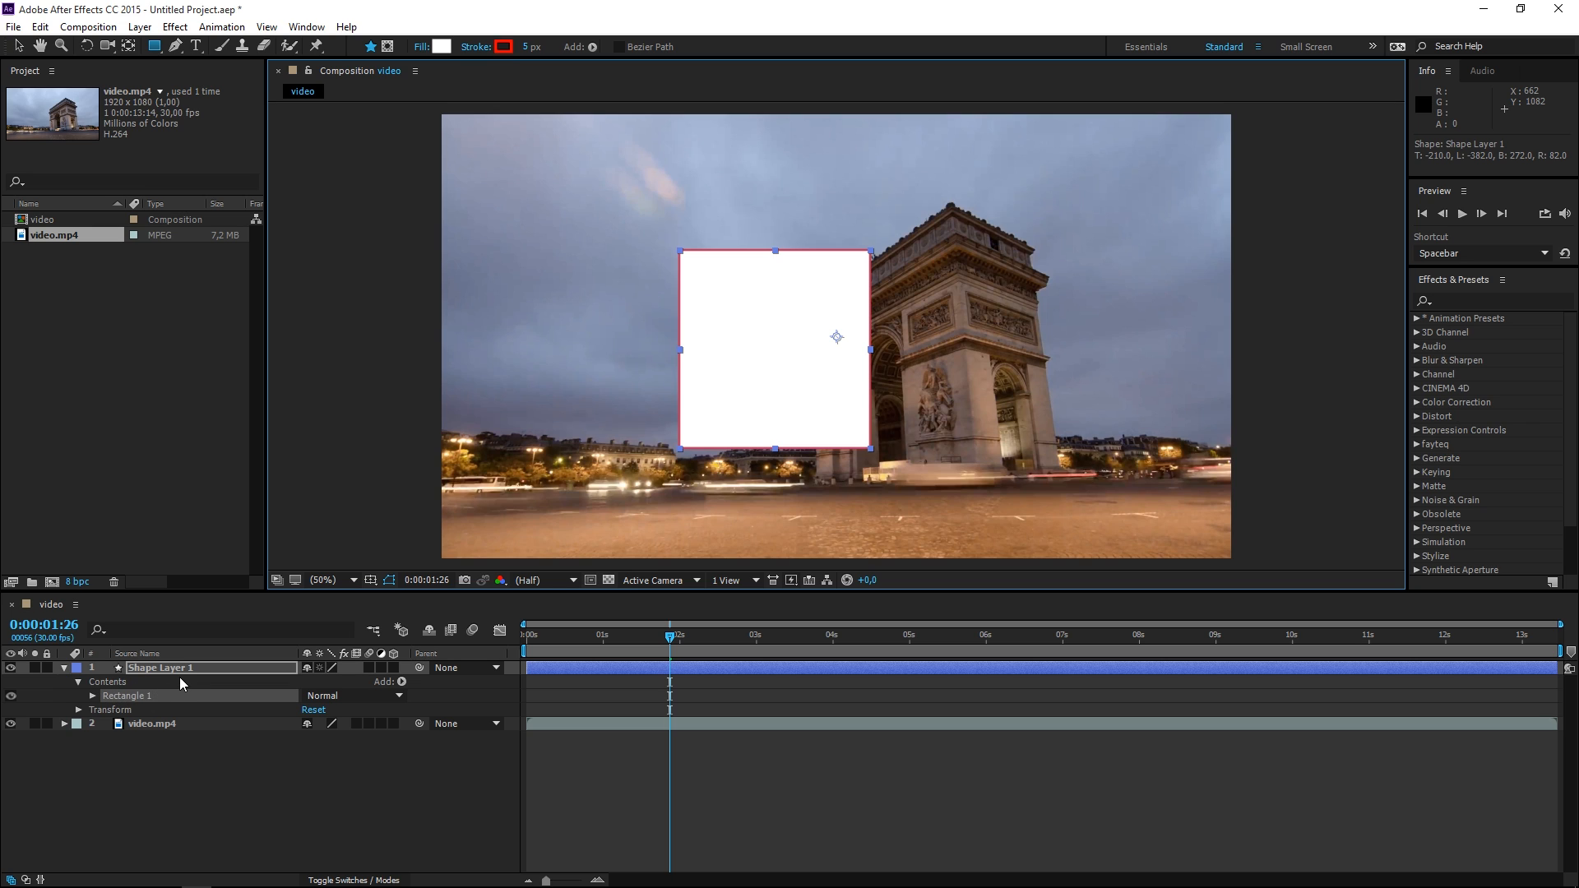
key("ctrl+z")
left_click_drag(688, 231, 850, 393)
left_click_drag(843, 333, 961, 396)
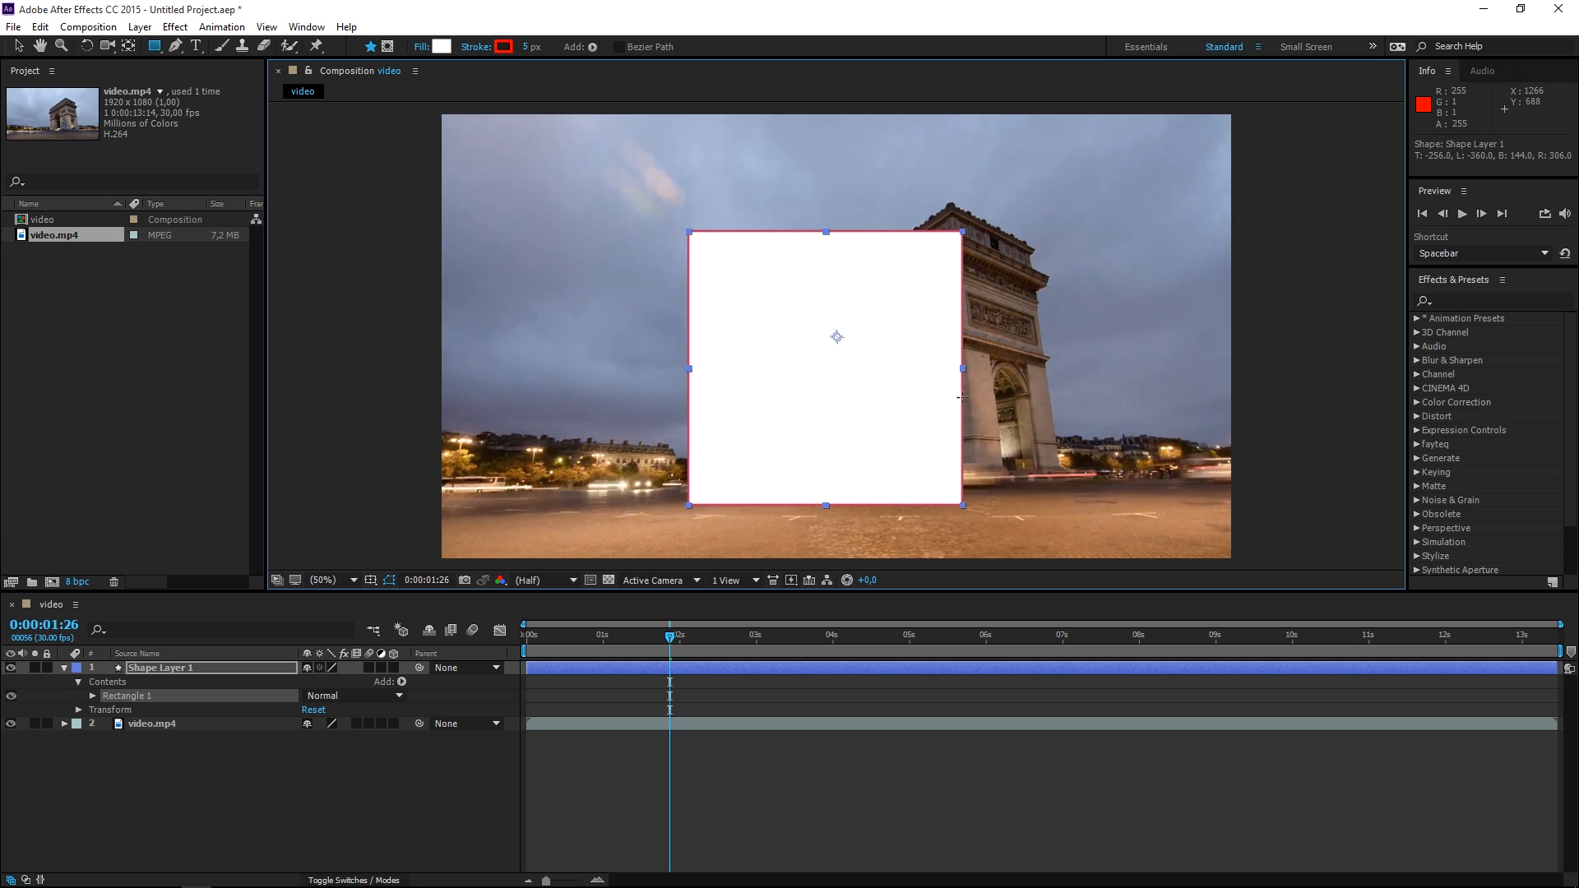
key("ctrl+z")
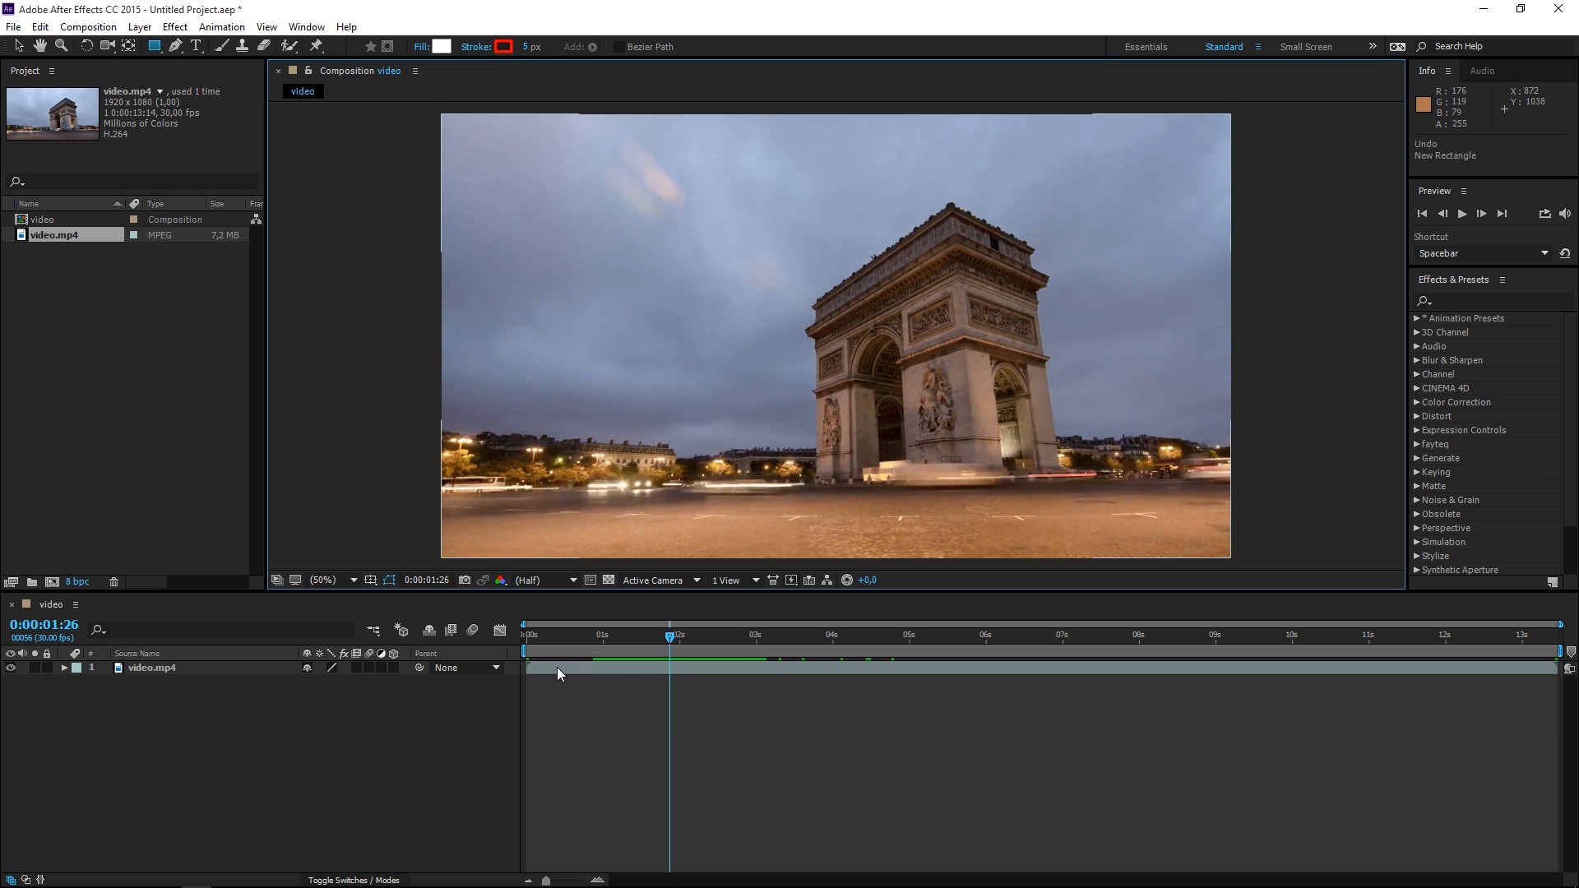
Step: Mask the video.mp4 layer with a square about 596 px wide around the arch's left part, using the Rectangle tool
left_click(548, 663)
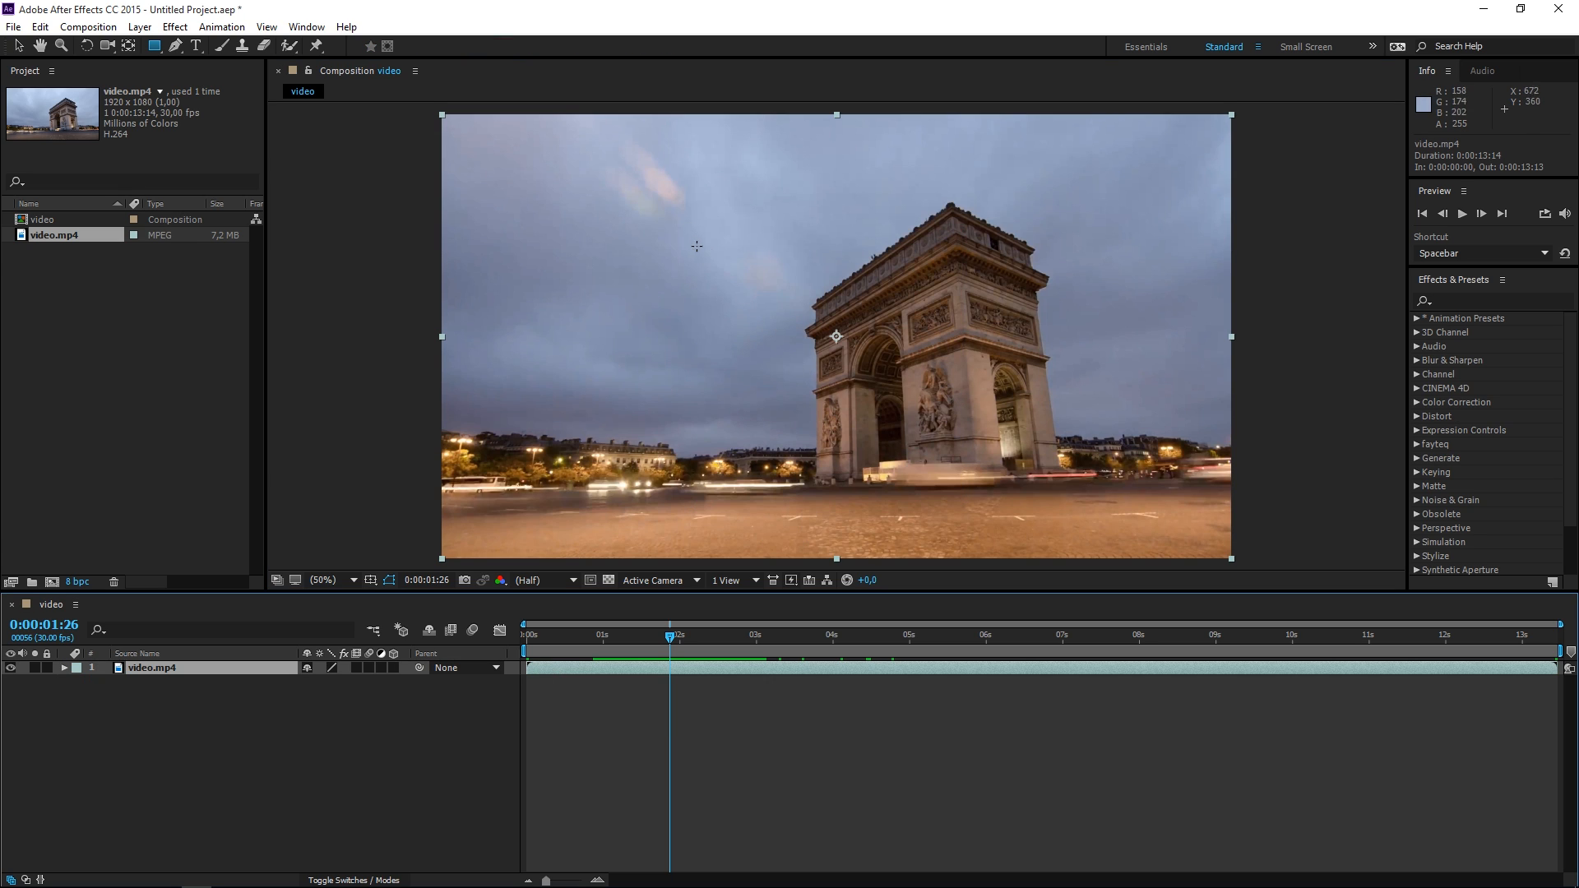
left_click_drag(691, 240, 935, 412)
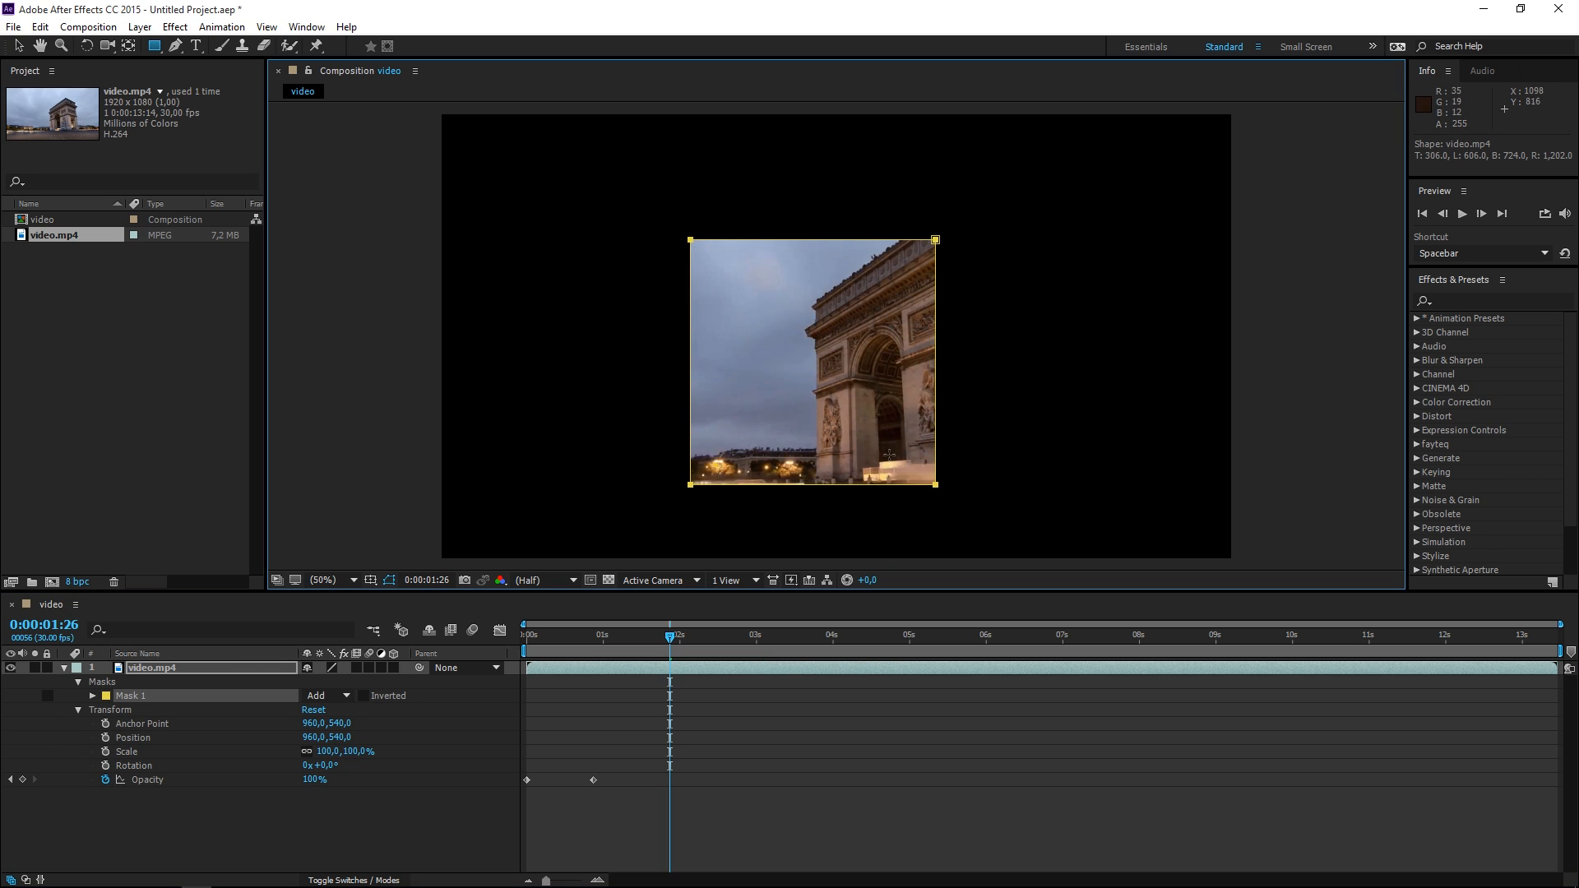
left_click(97, 684)
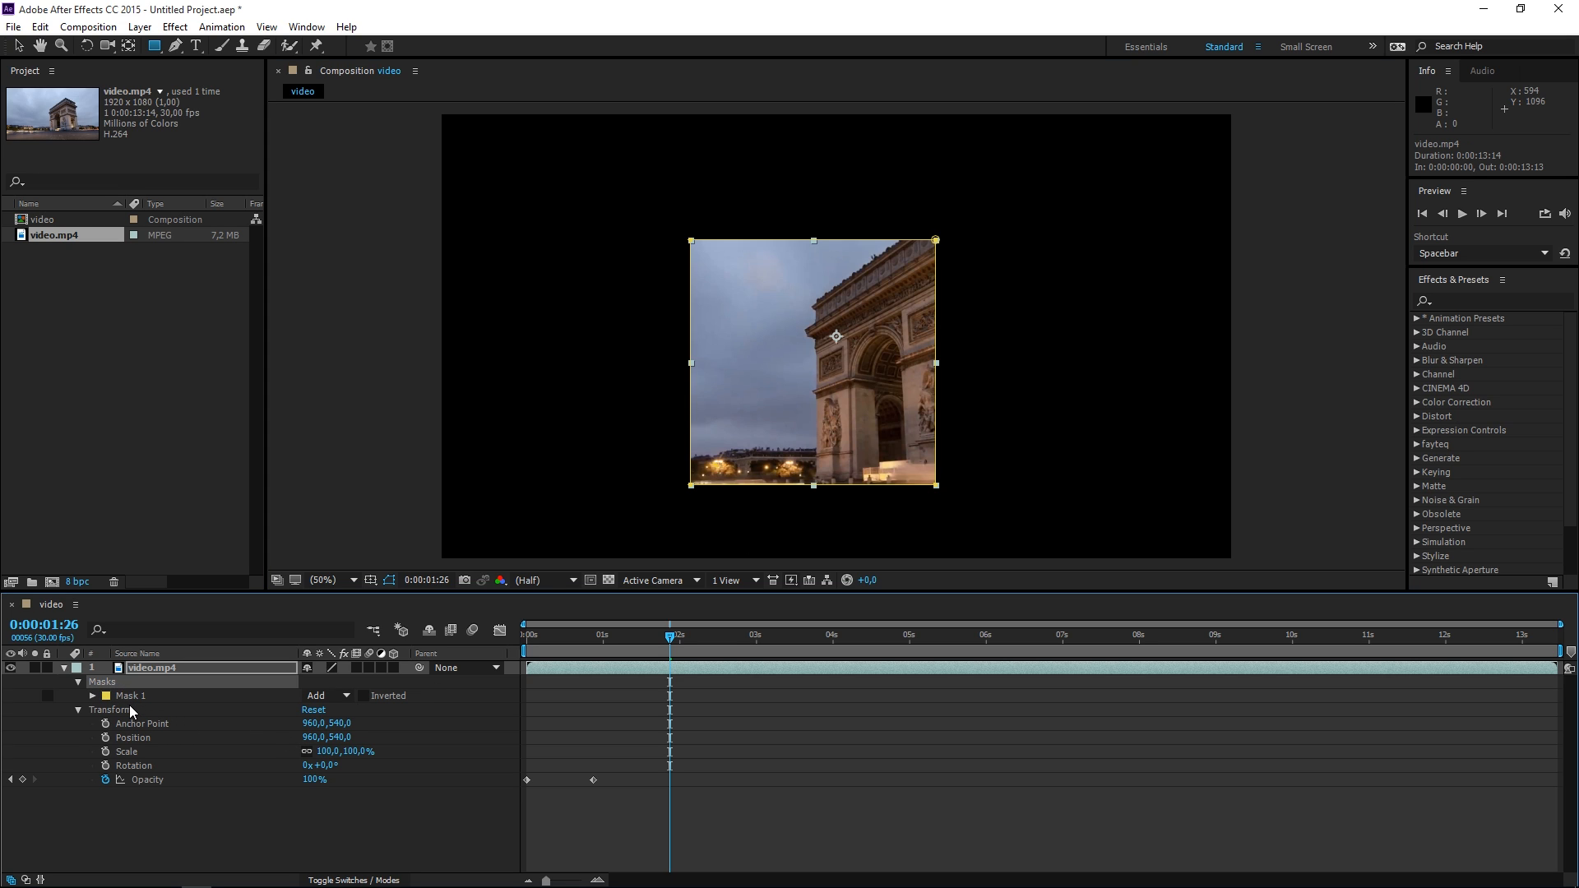
left_click(210, 806)
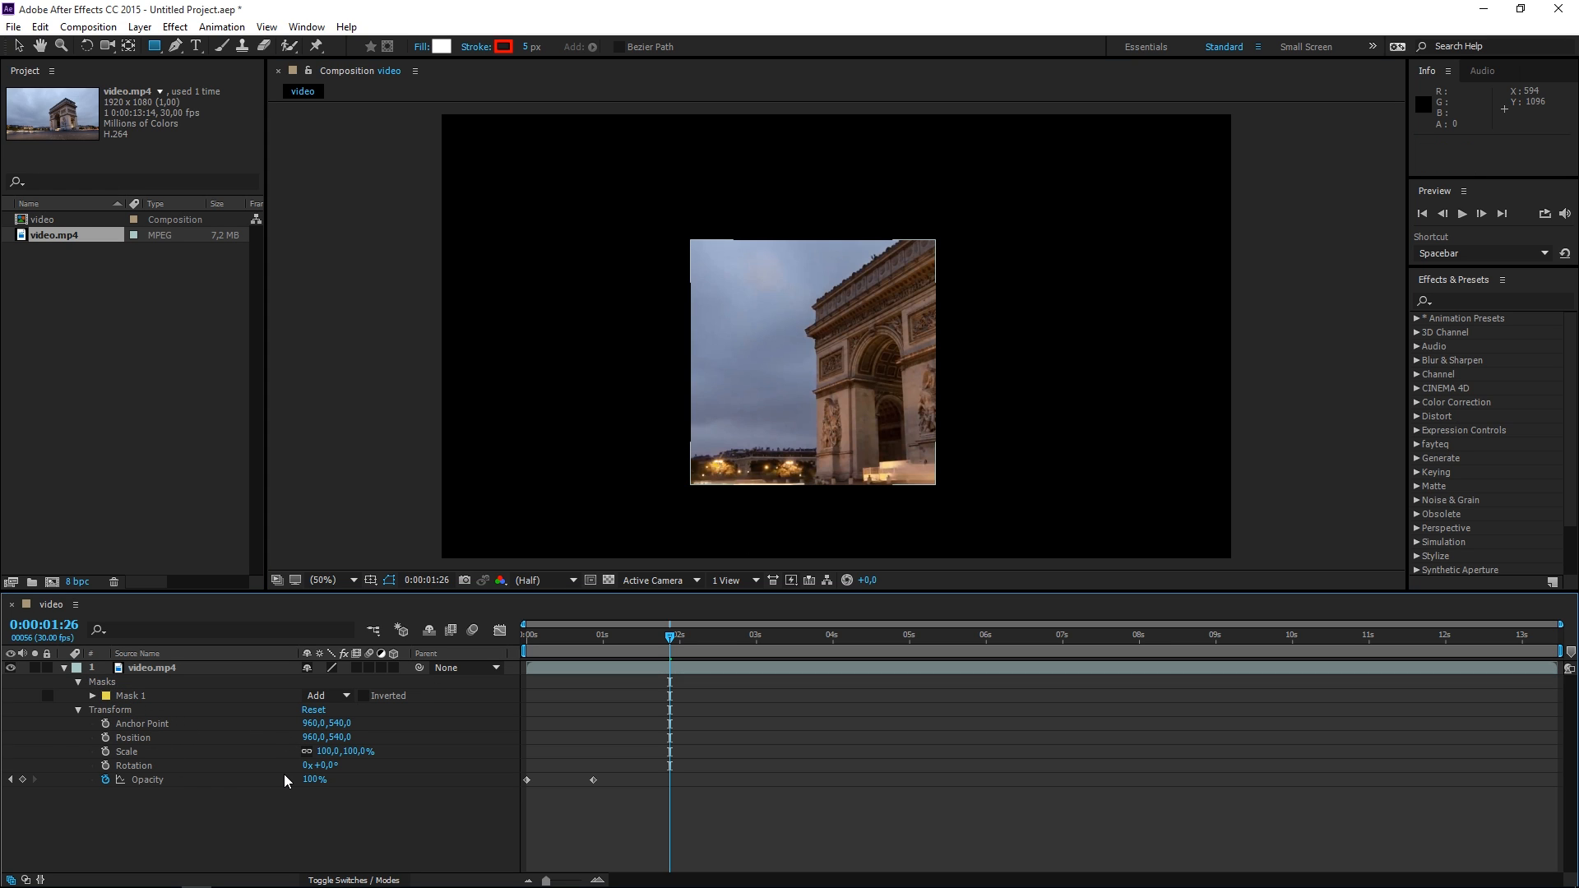
Step: Undo the square mask and draw a closed four-point Pen tool mask on video.mp4 across the sky and the arch
key("ctrl+z")
key("ctrl+z")
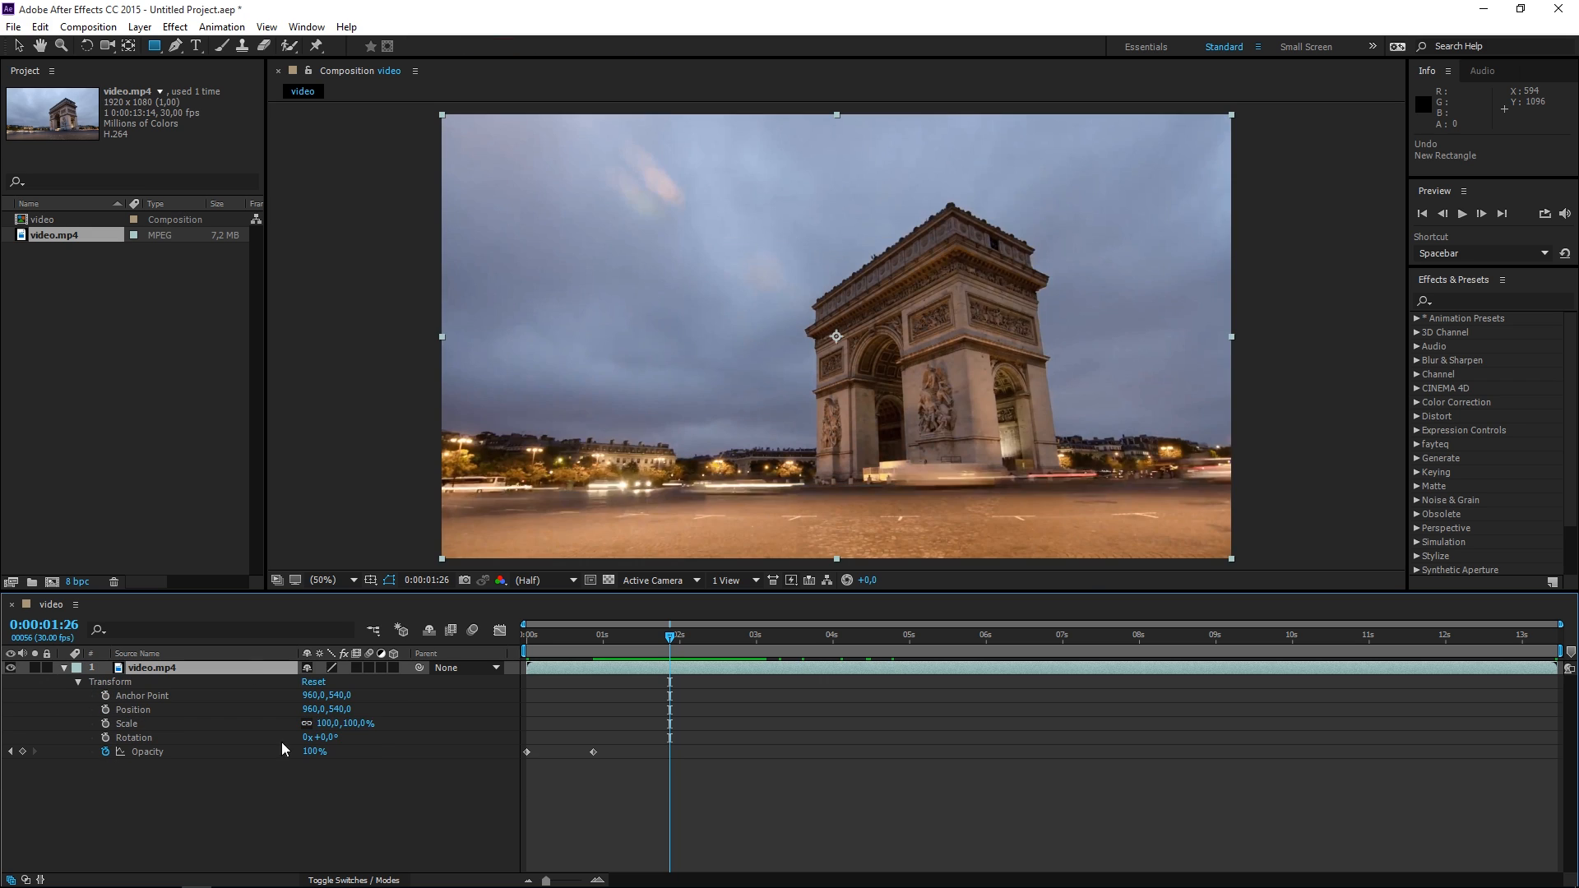
left_click(175, 46)
left_click(666, 344)
left_click(736, 243)
left_click(1003, 332)
left_click(825, 477)
left_click(666, 344)
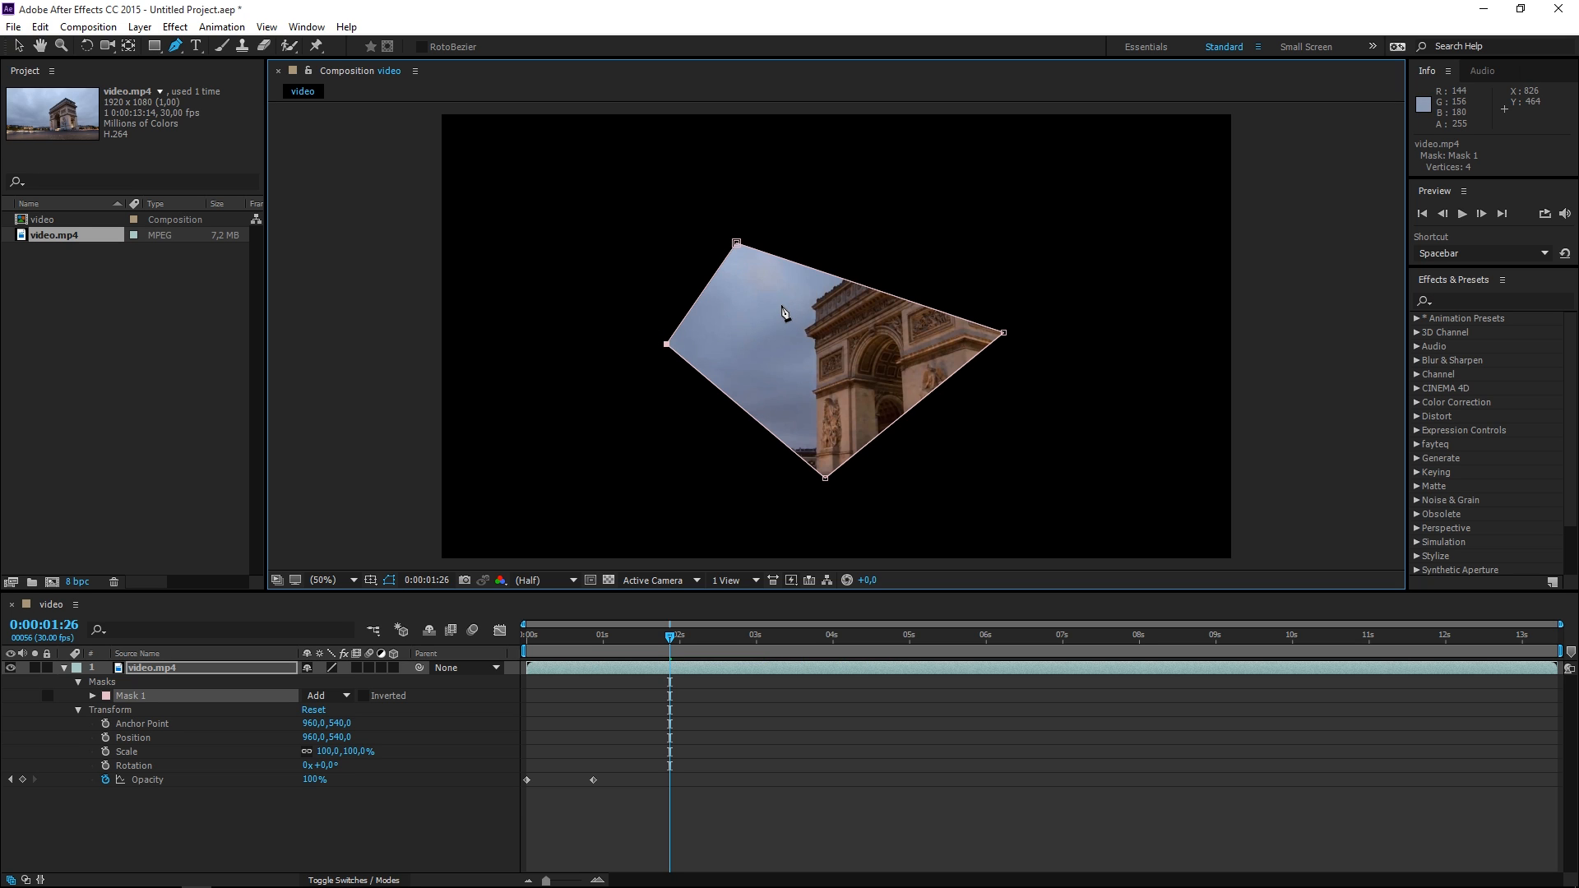
Step: Undo the whole Pen mask on video.mp4 and look over the Skillshare class page on shape layers in the browser
key("ctrl+z")
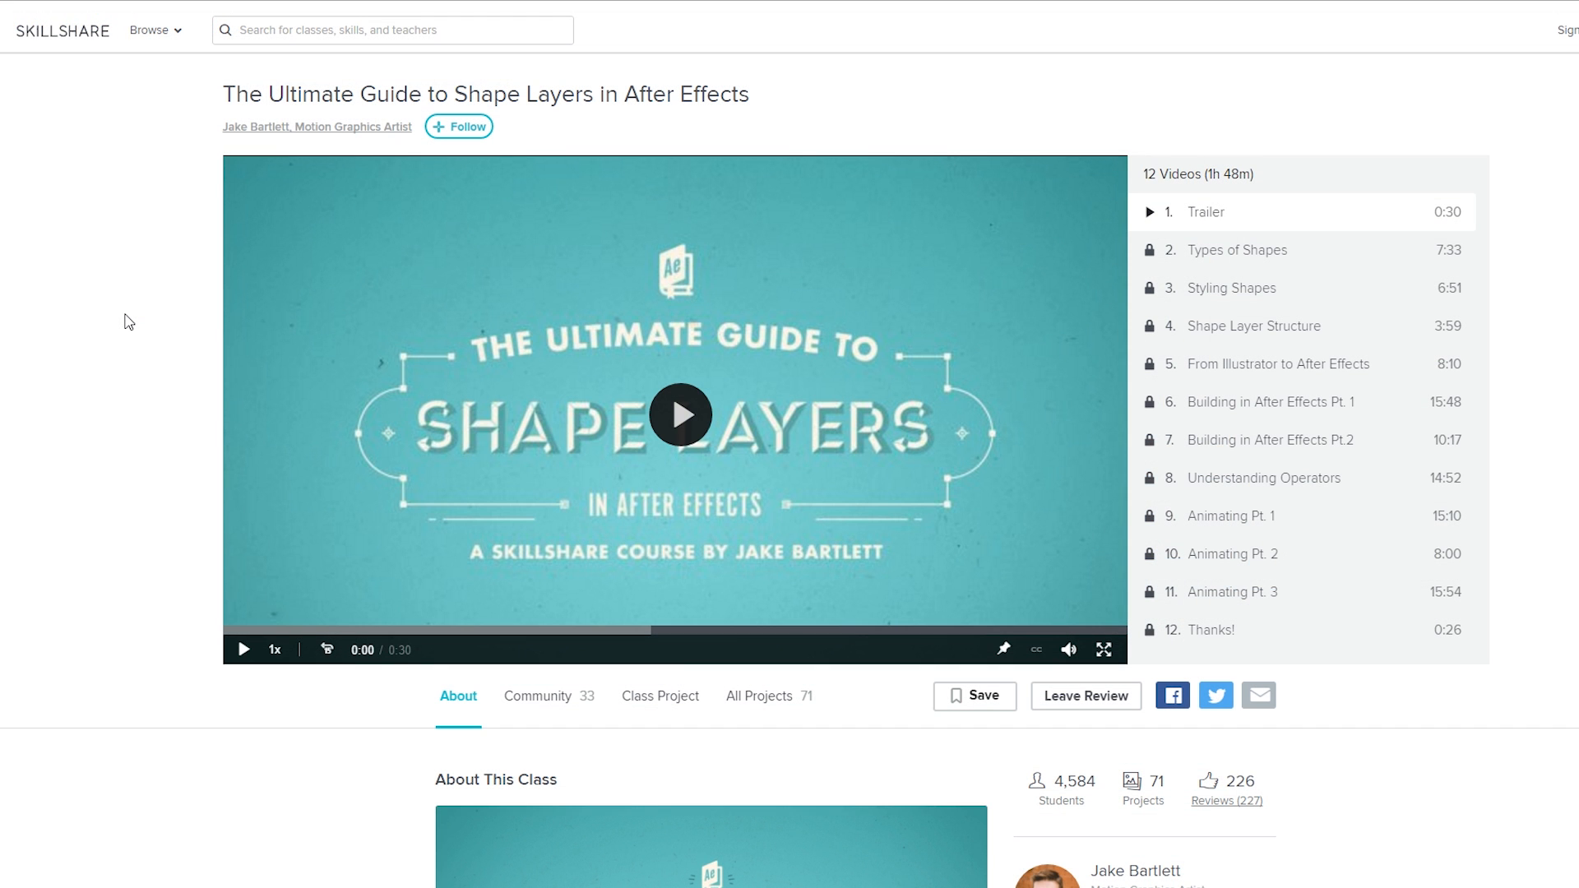
scroll(128, 320, "down", 4)
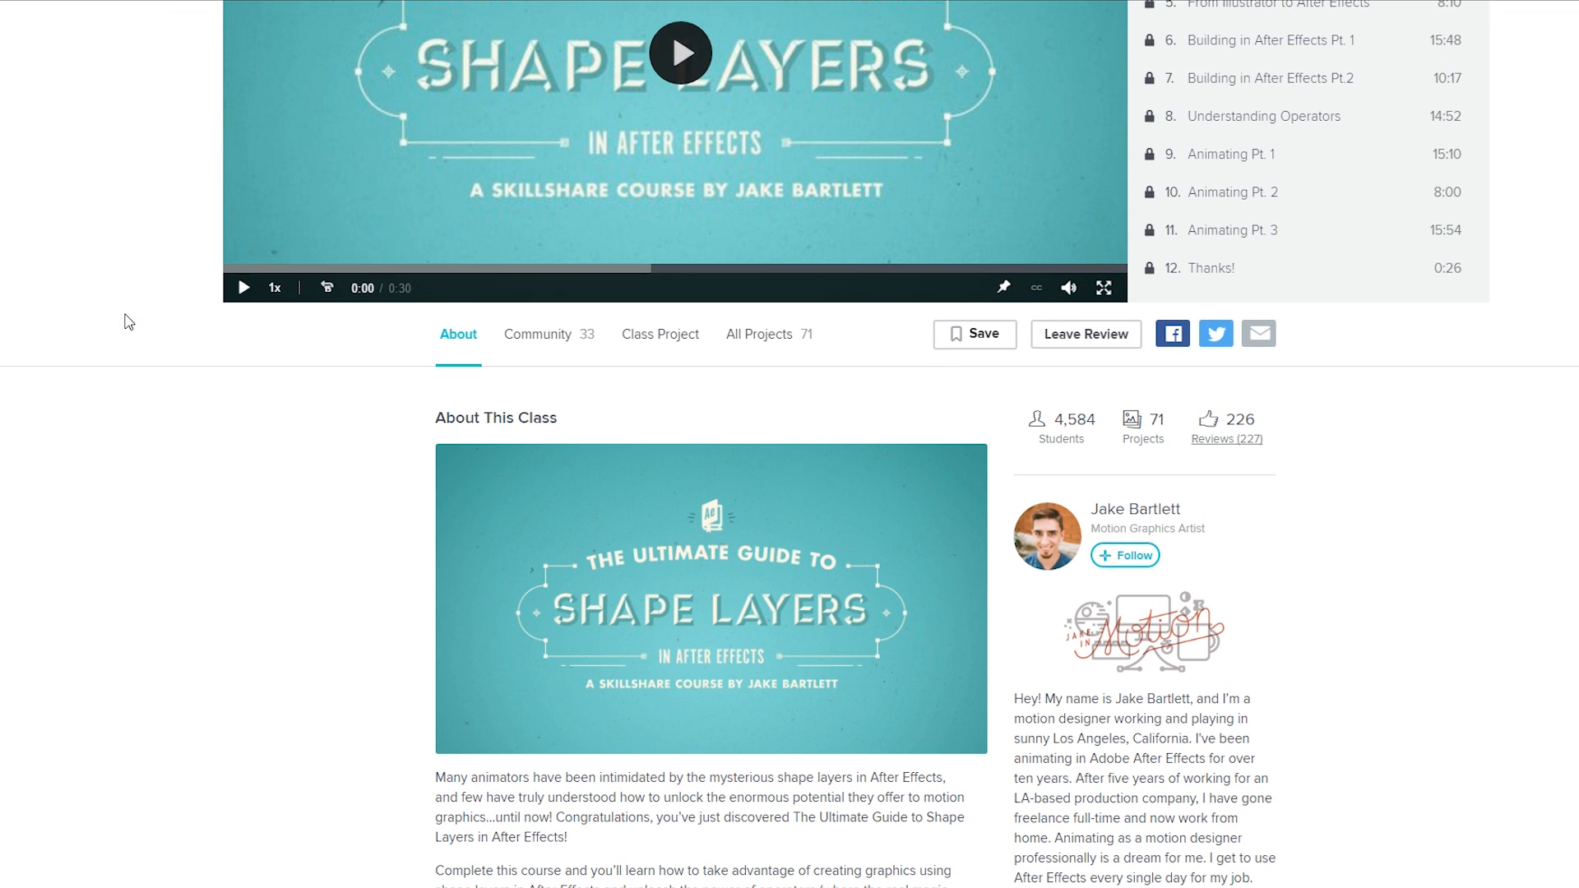
scroll(128, 320, "up", 4)
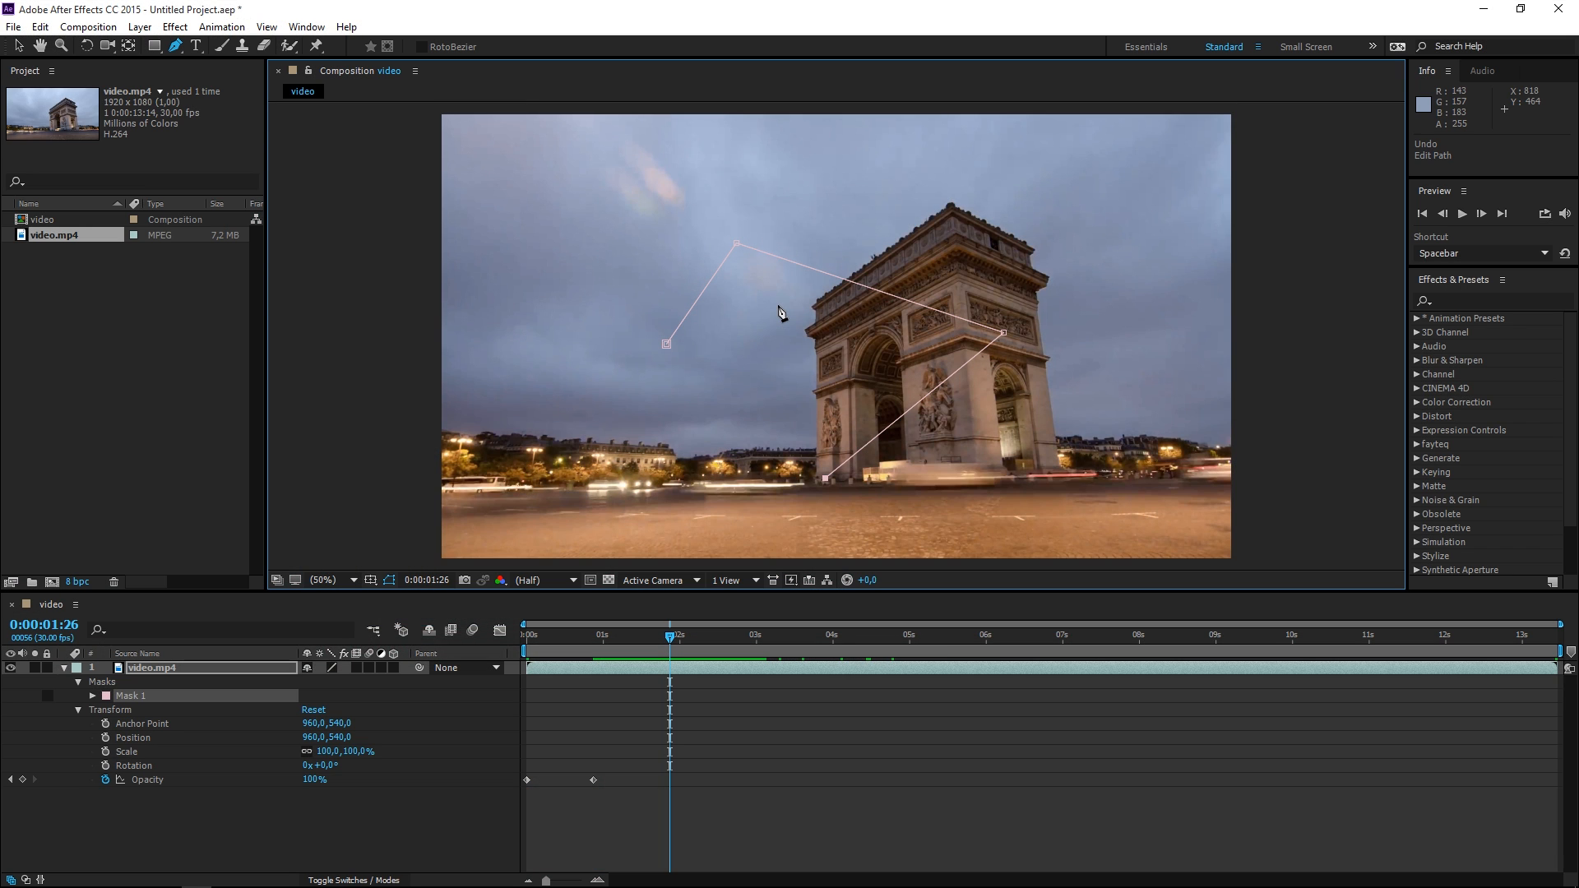
key("ctrl+z")
key("ctrl+z")
key("ctrl+z")
key("ctrl+z")
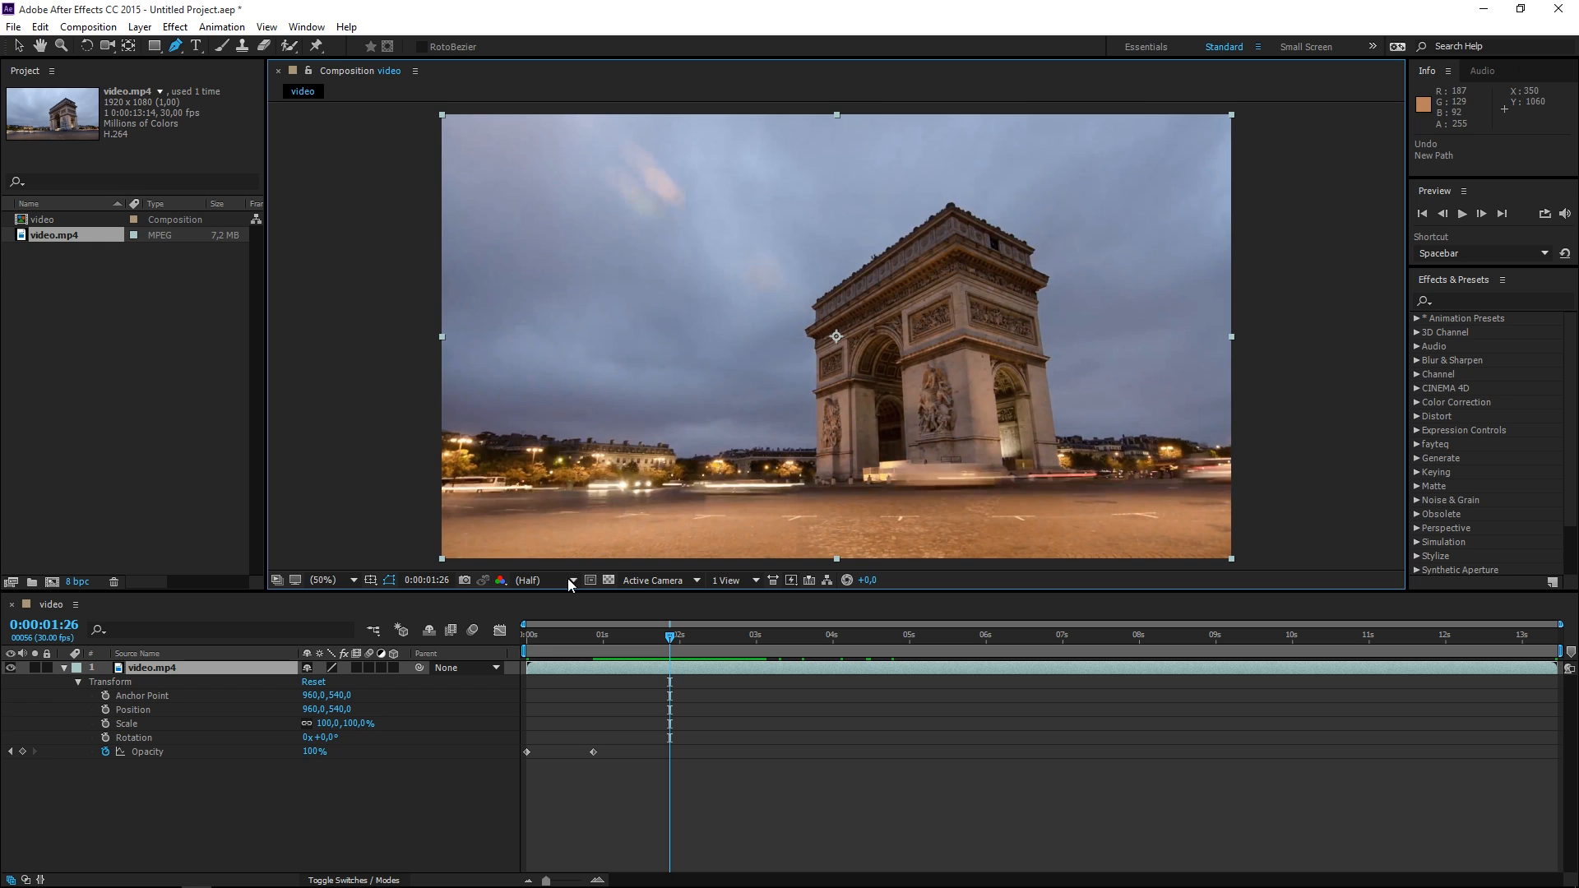
Step: Collapse the video.mp4 layer and add a text layer reading "my first project" on two lines with the Type tool
left_click(375, 795)
left_click(64, 668)
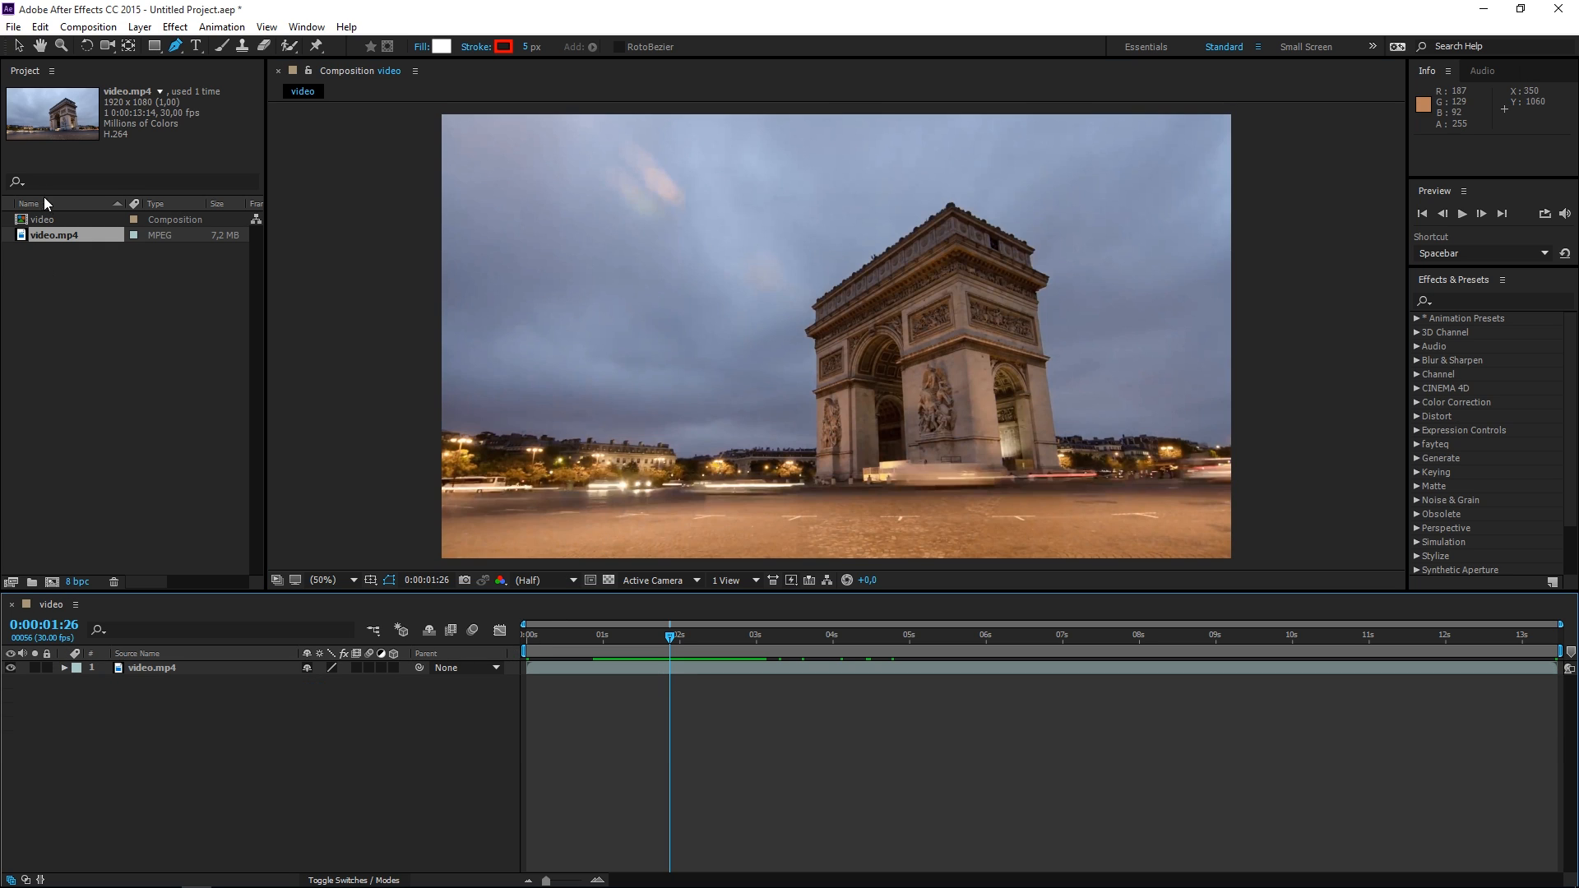
left_click(195, 46)
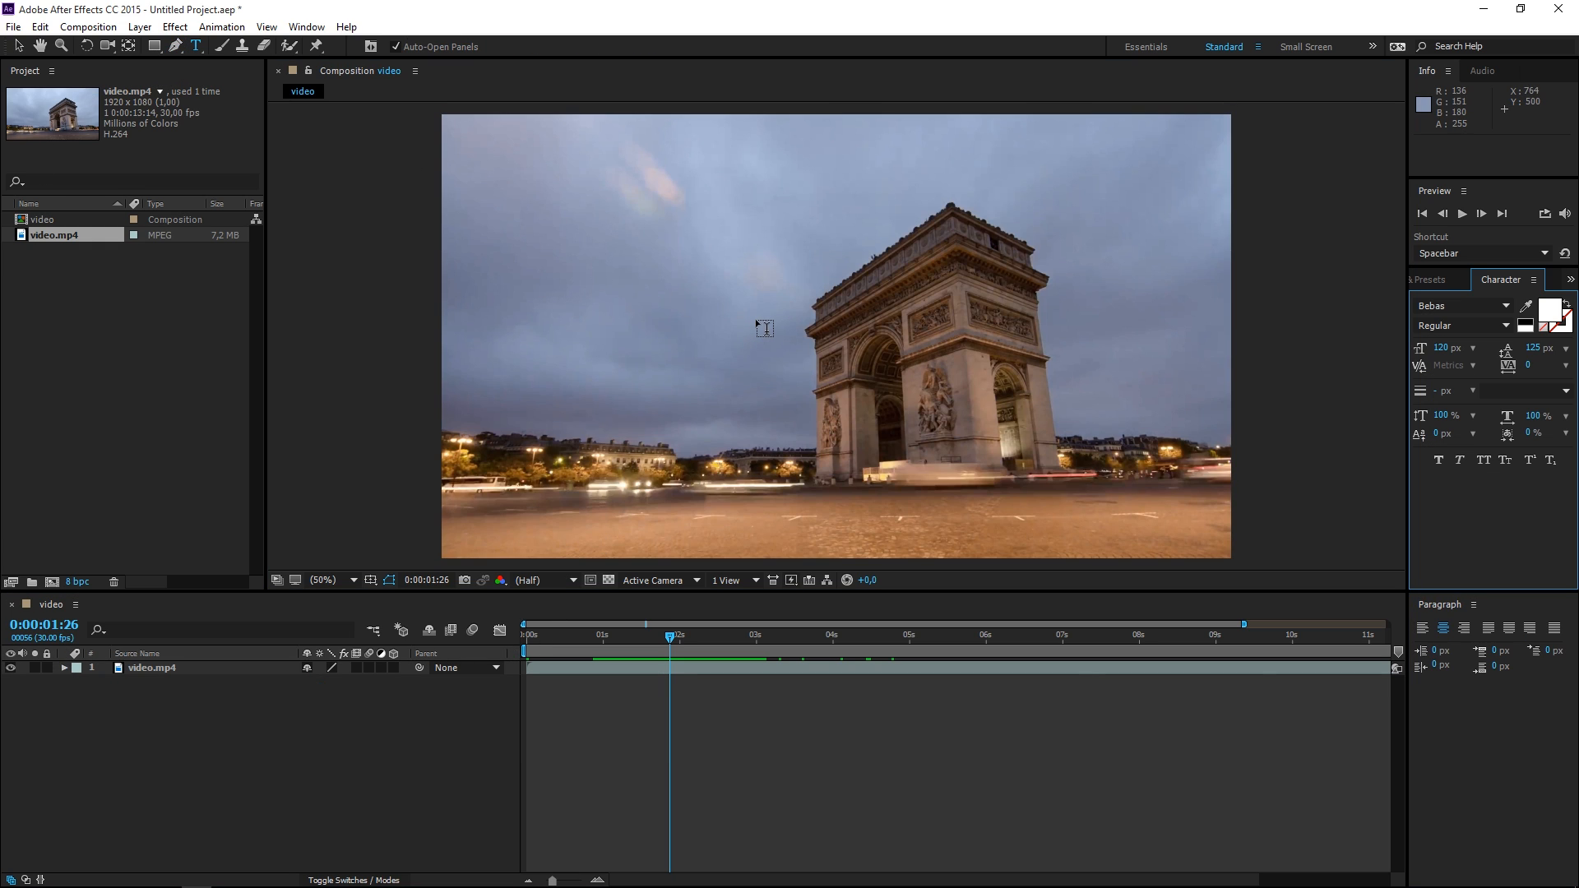
left_click(745, 340)
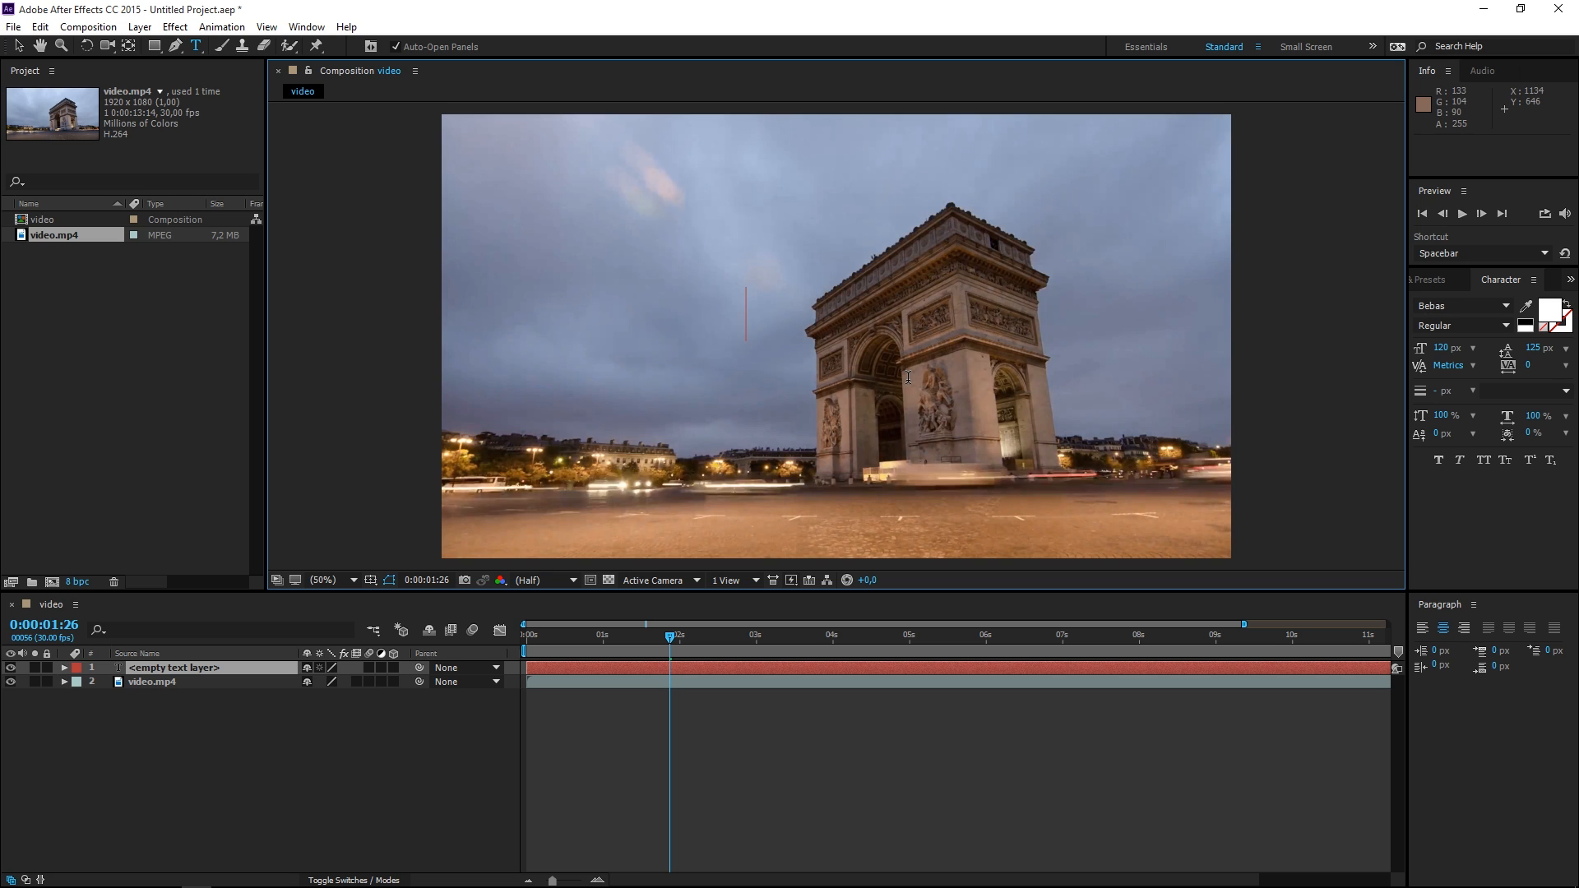
type("my first")
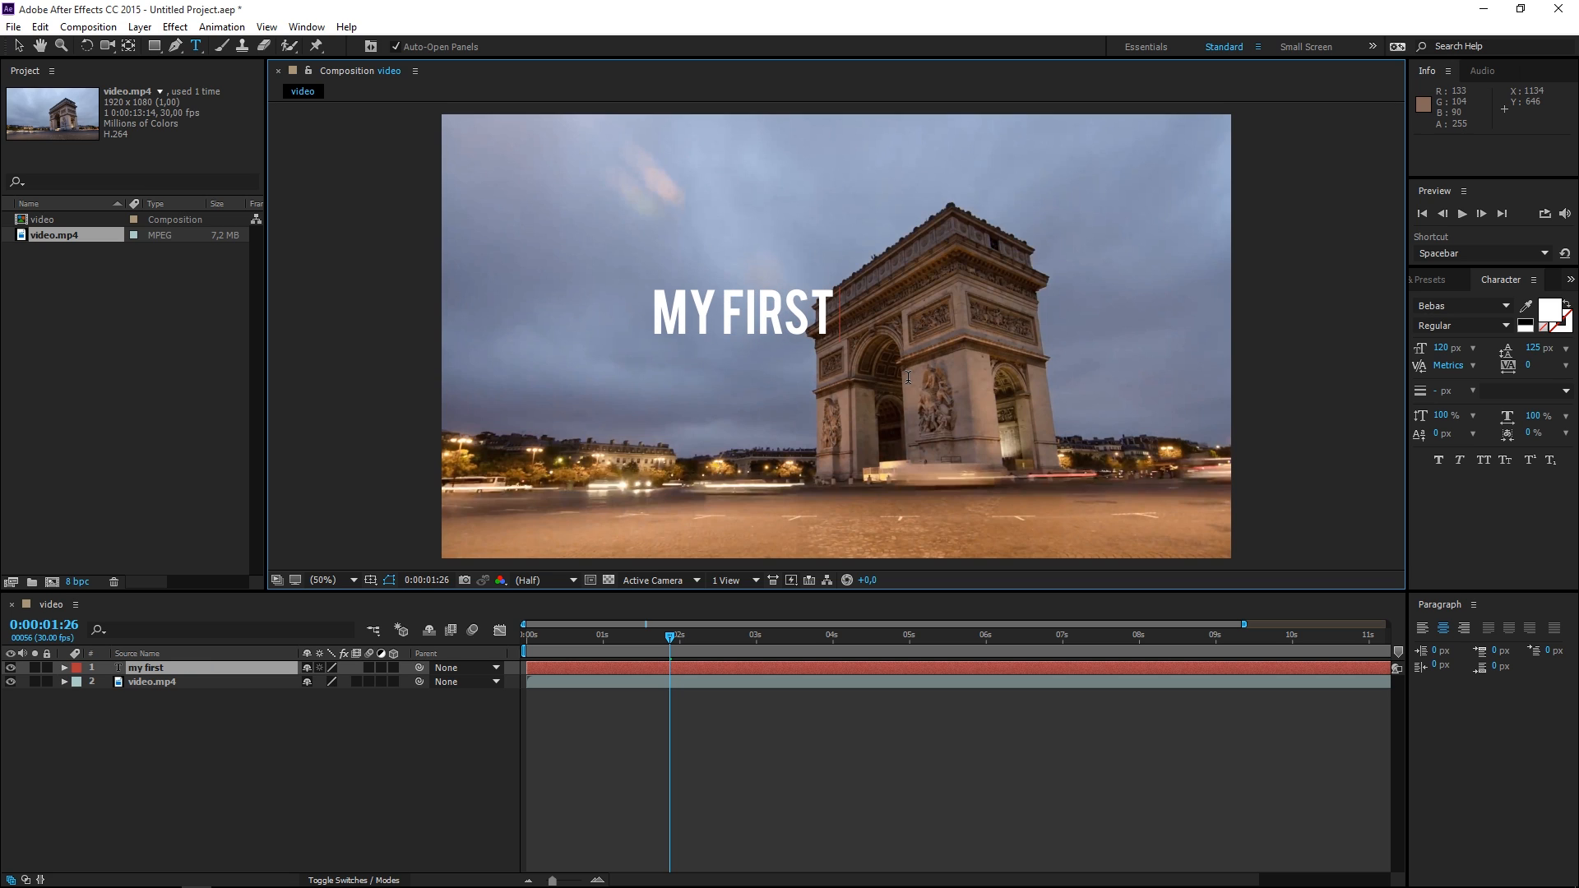
key("Return")
type("project")
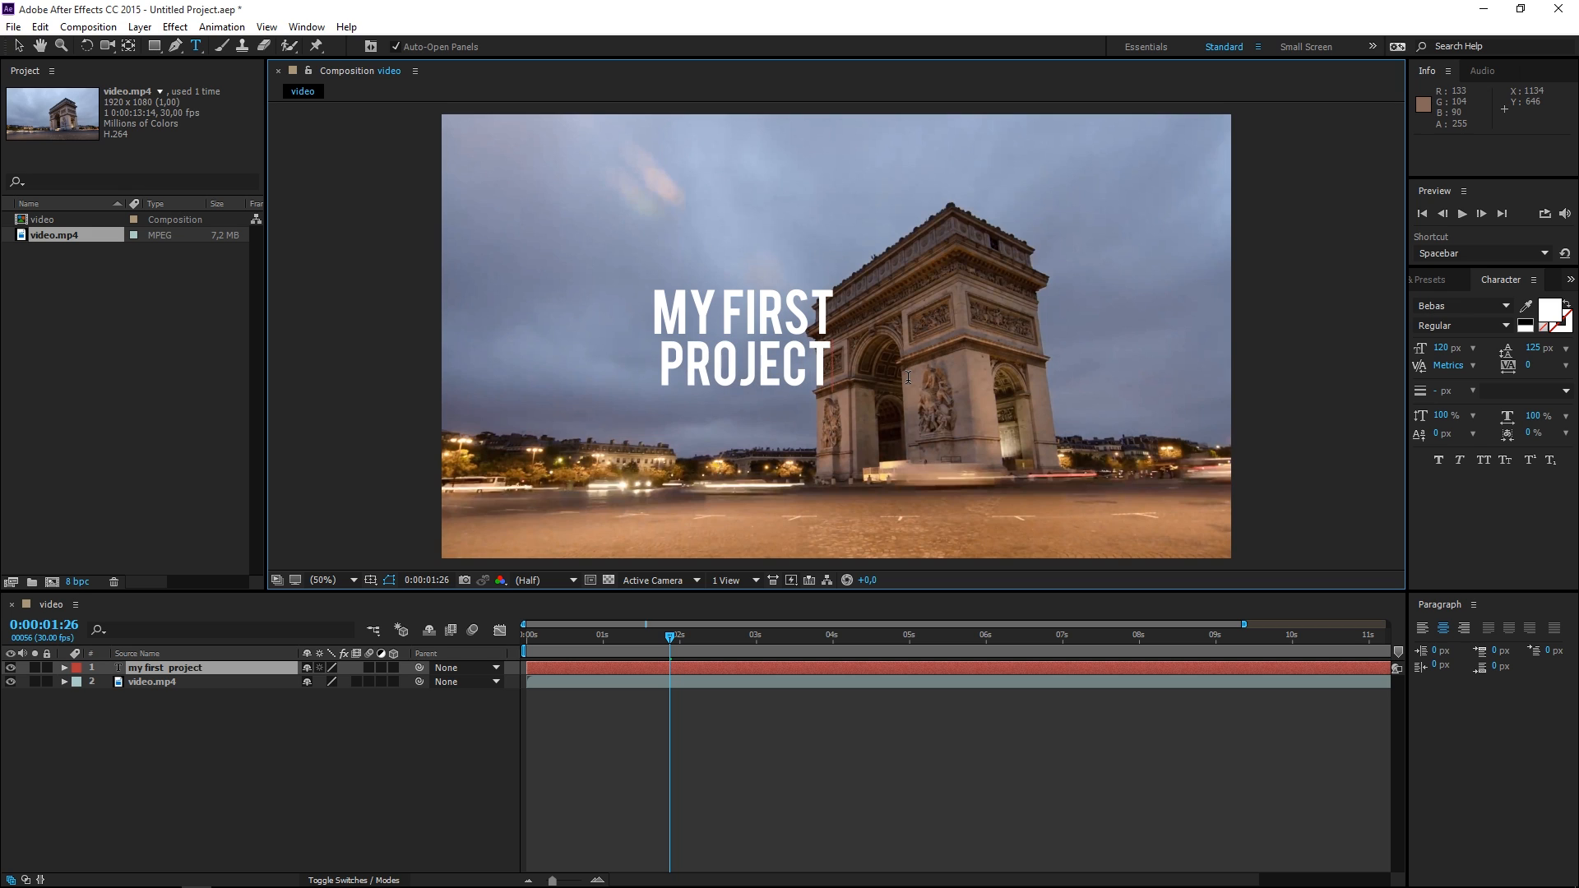
left_click(842, 806)
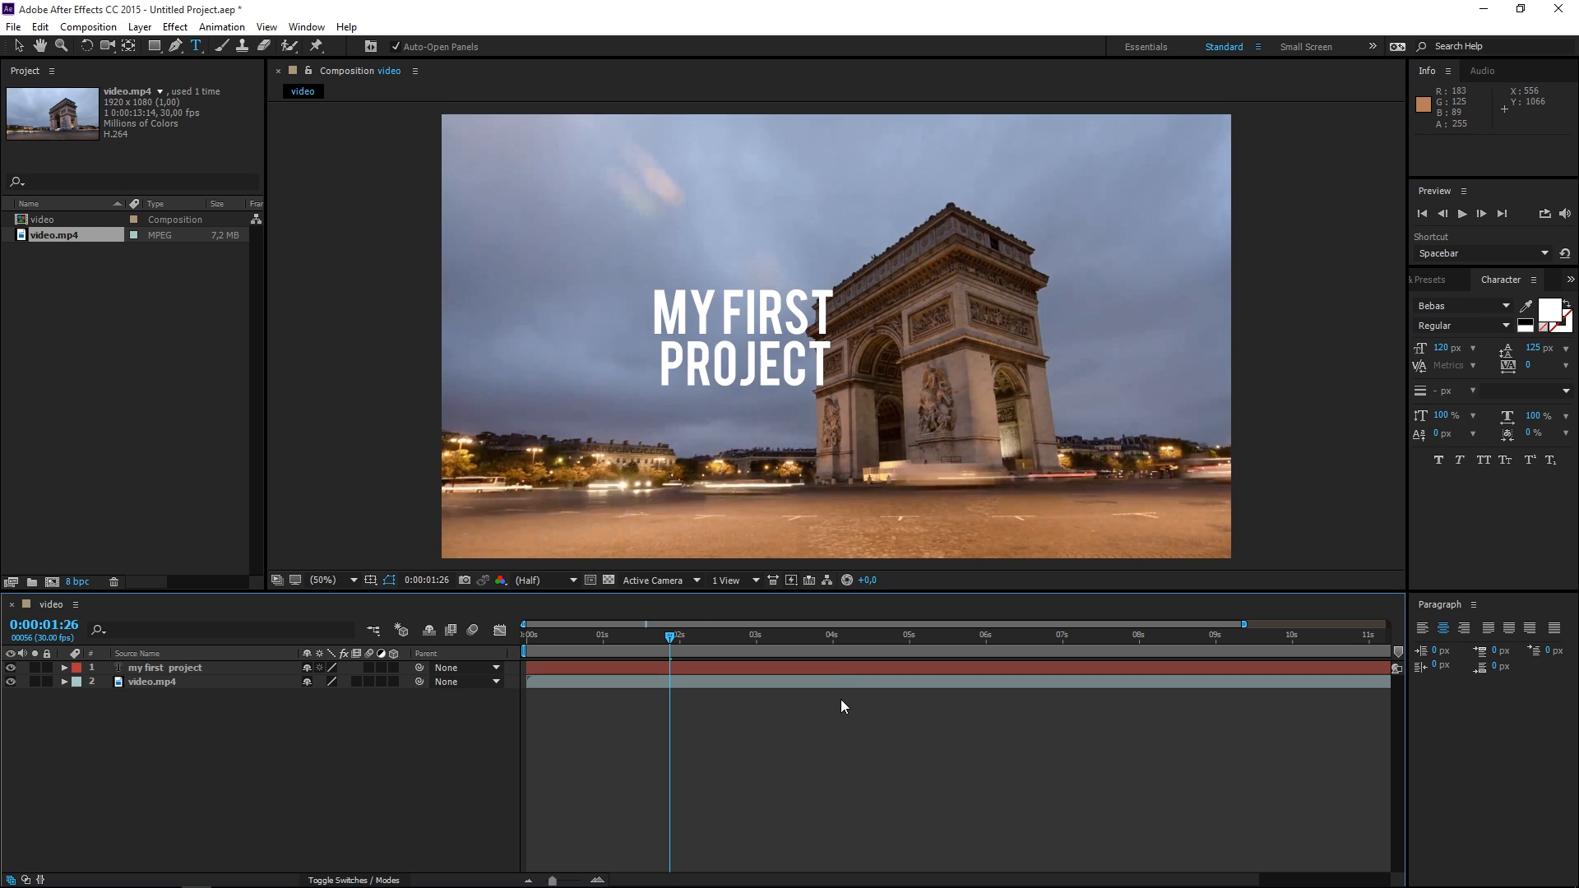
Step: Show the Align options and center the "my first project" text horizontally and vertically in the composition
key("v")
left_click(753, 366)
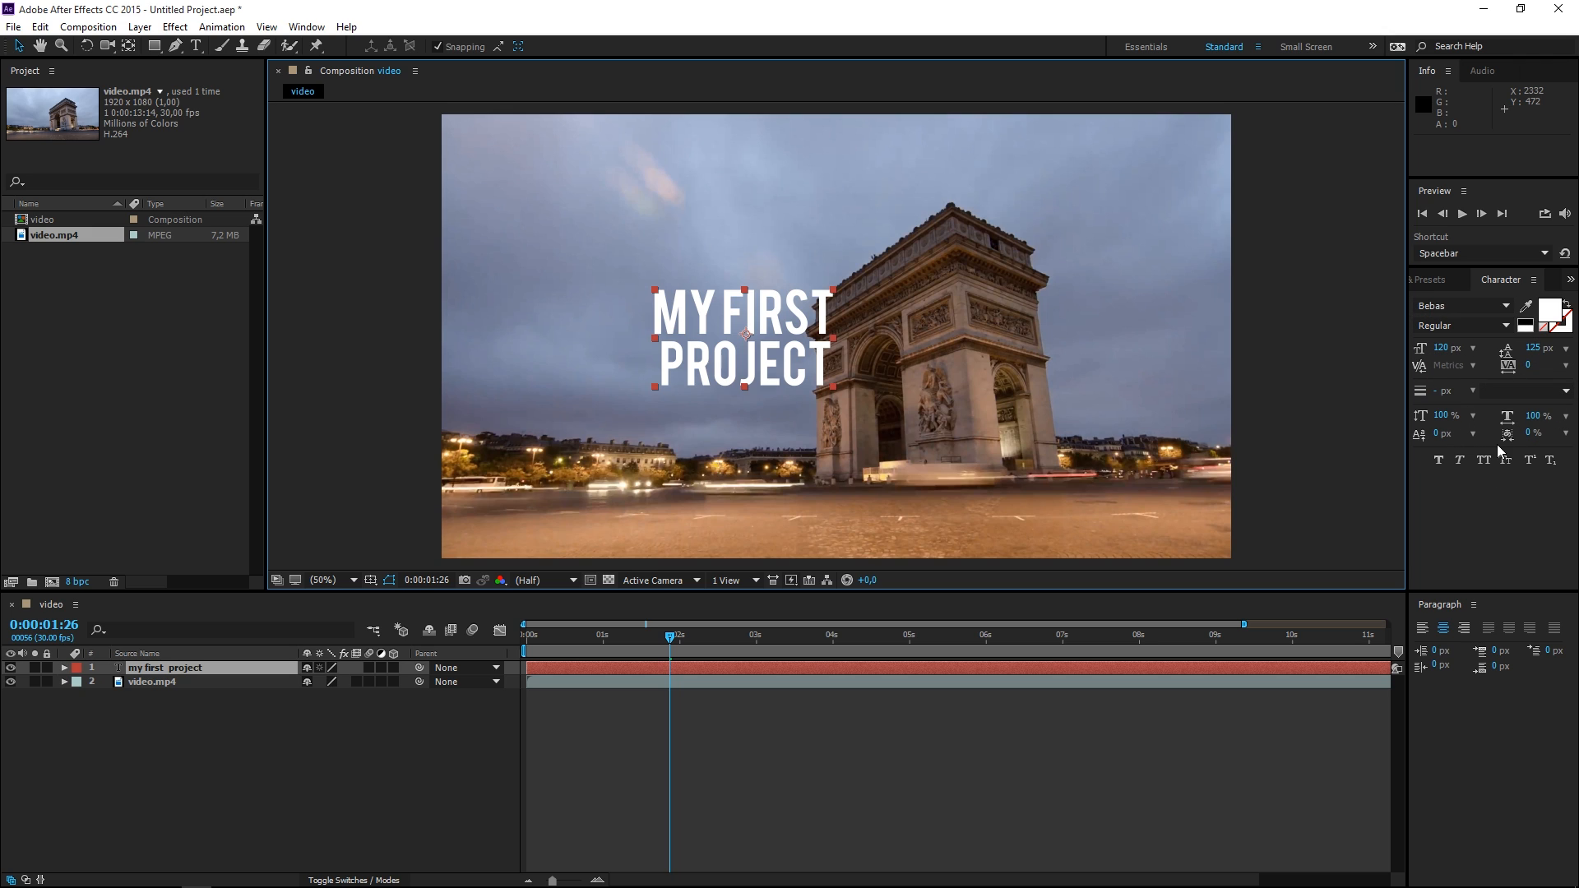
left_click(1458, 691)
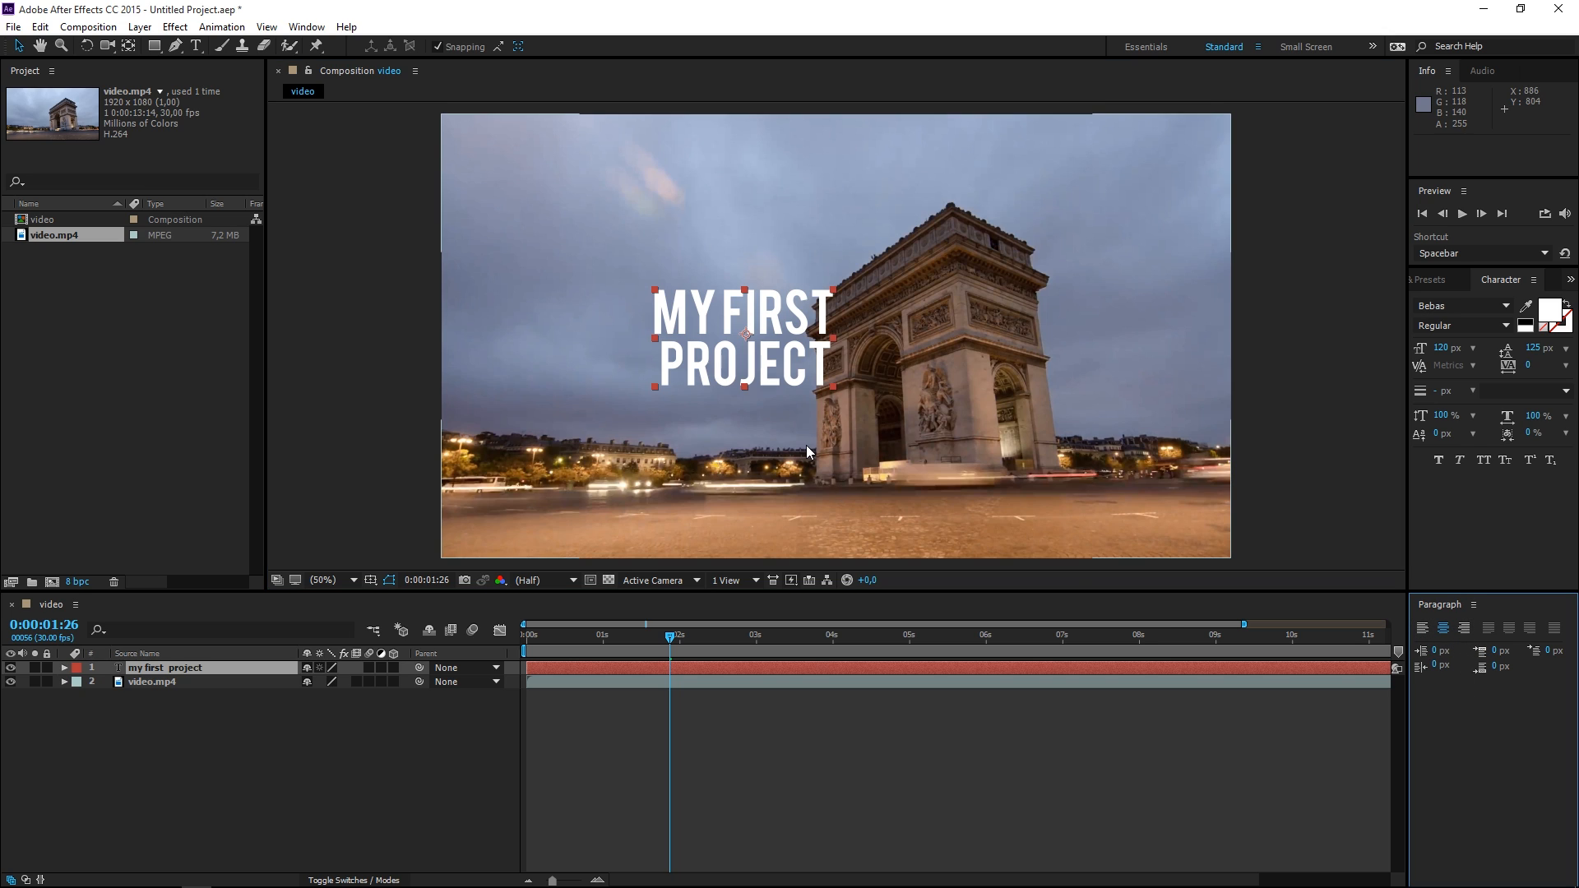
left_click(313, 30)
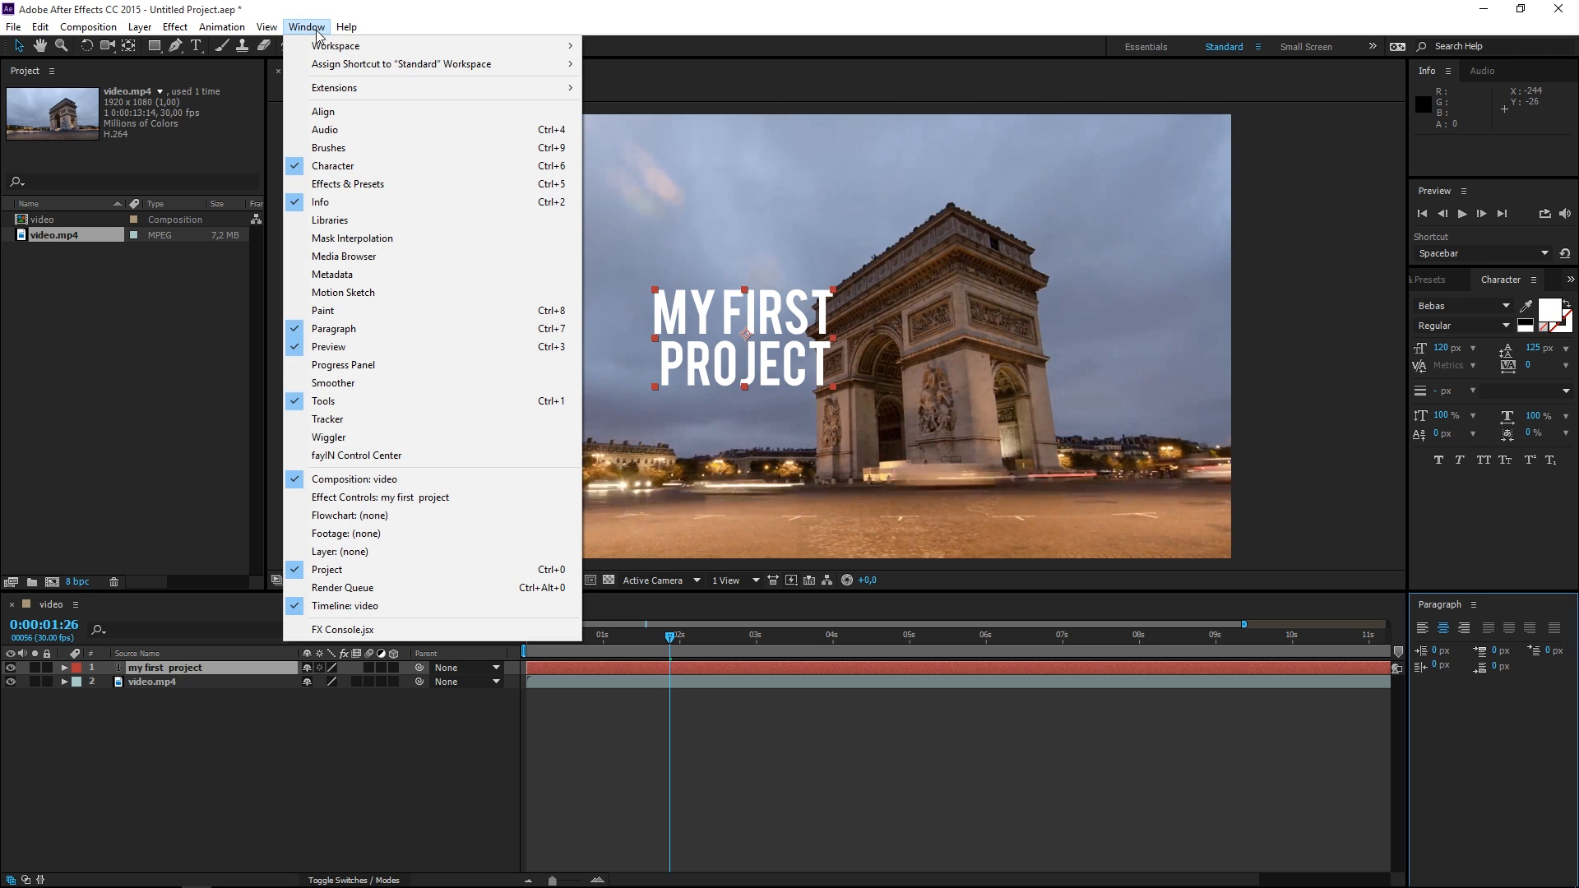
left_click(368, 119)
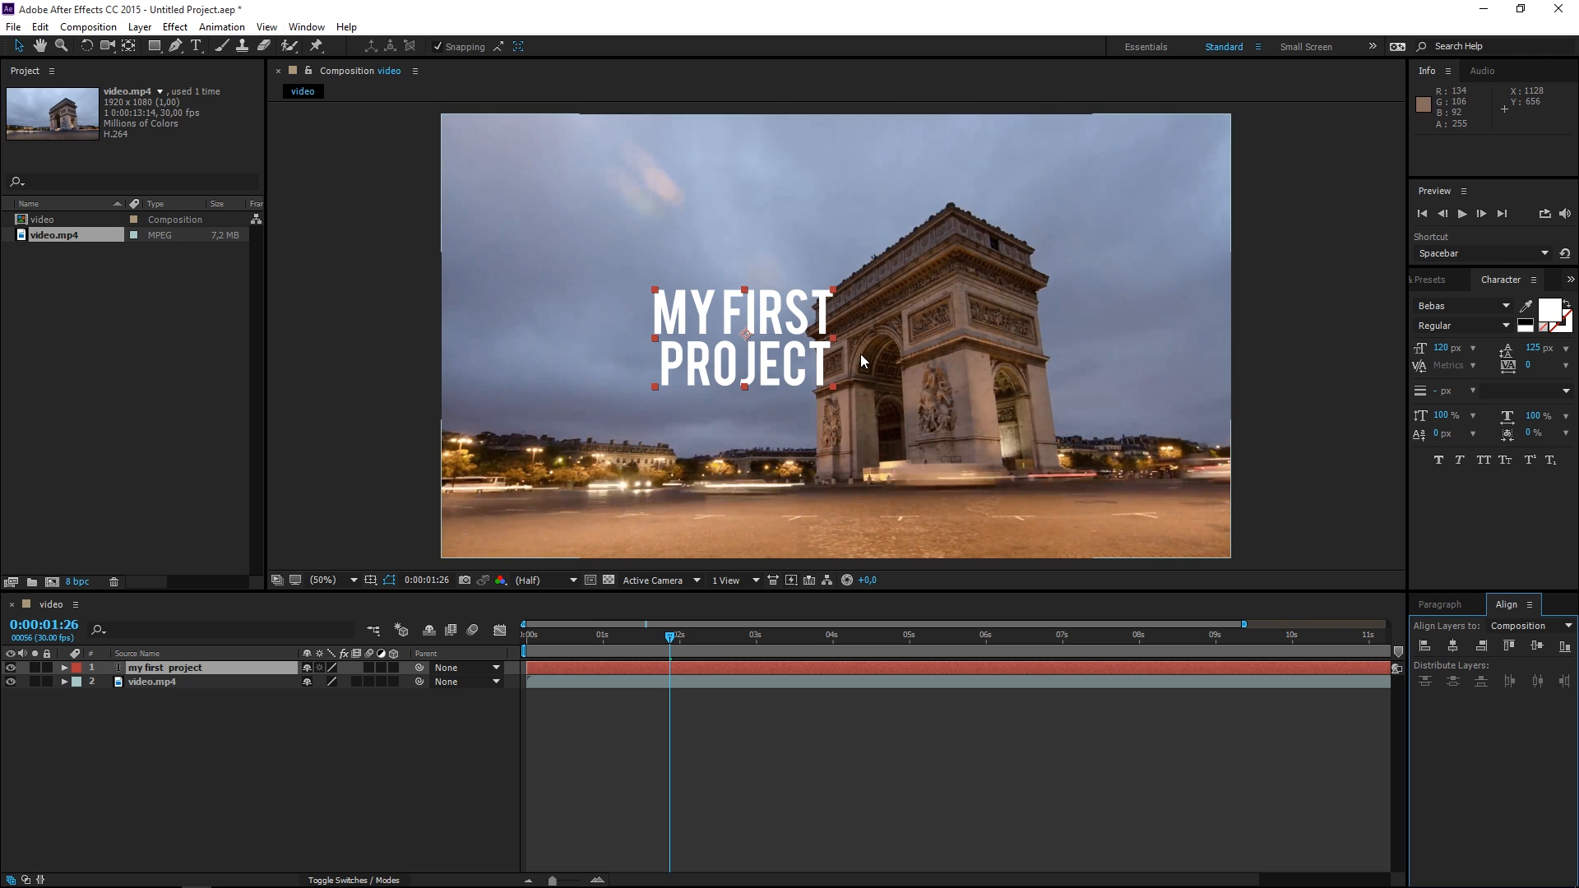
left_click(610, 674)
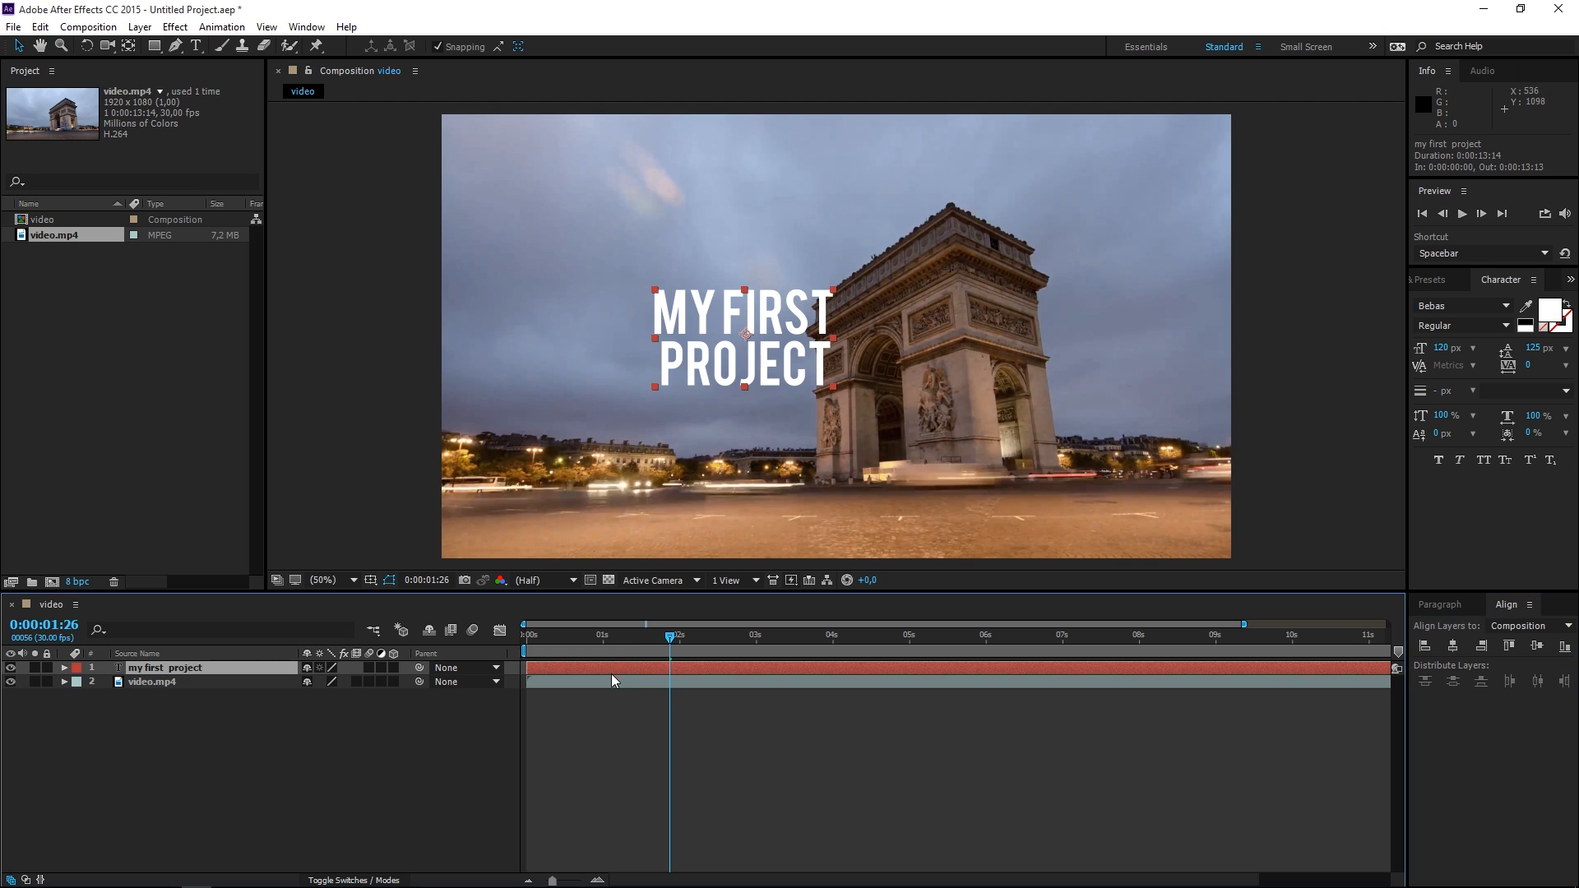
left_click(1449, 647)
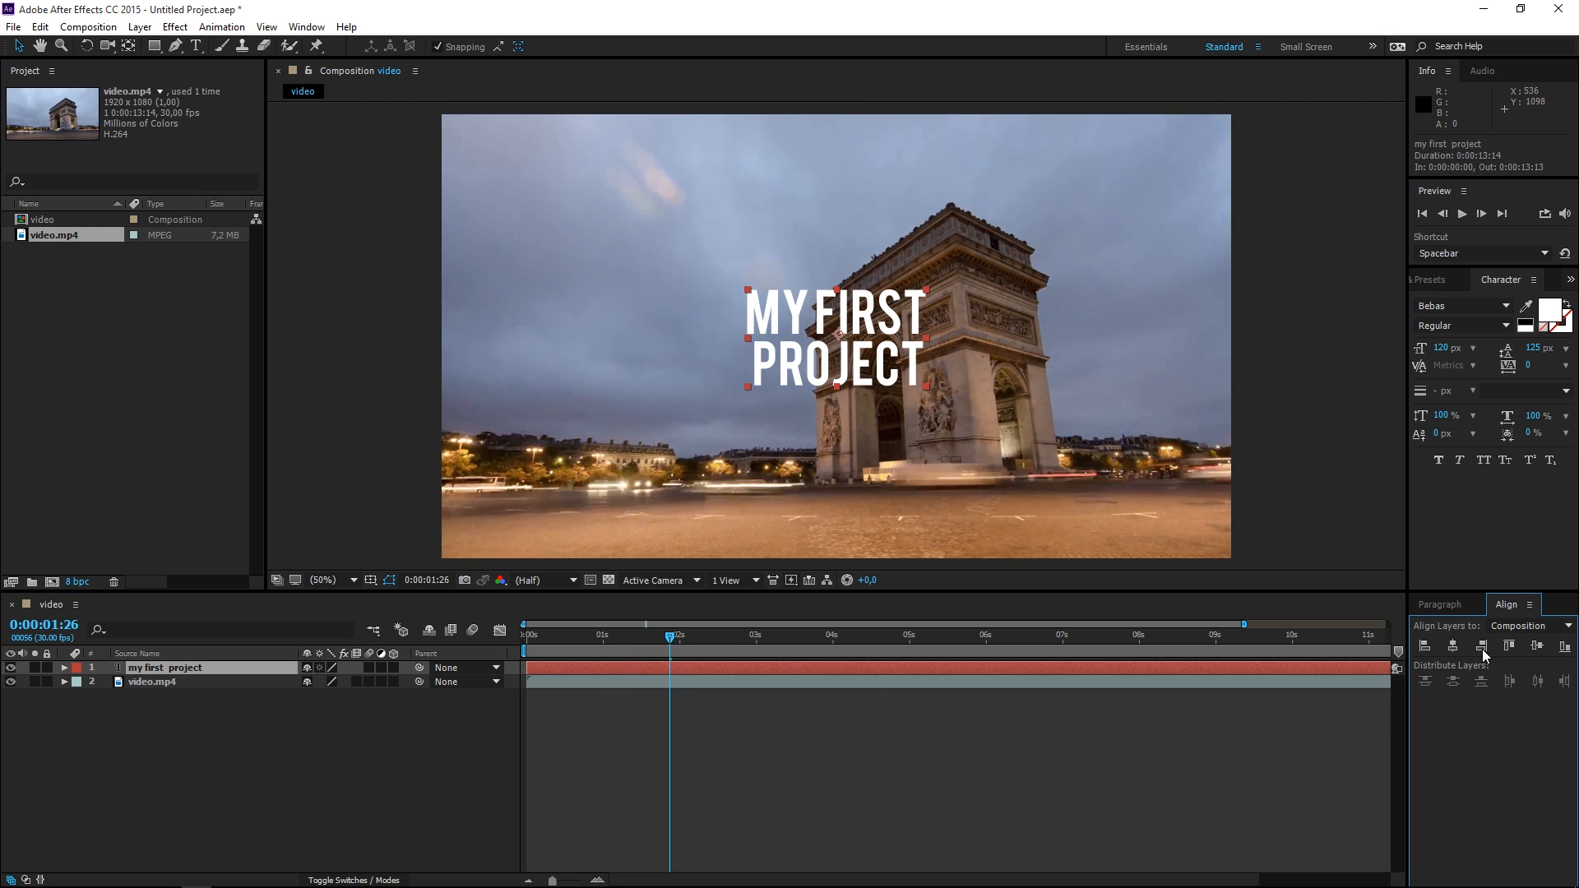
left_click(1536, 646)
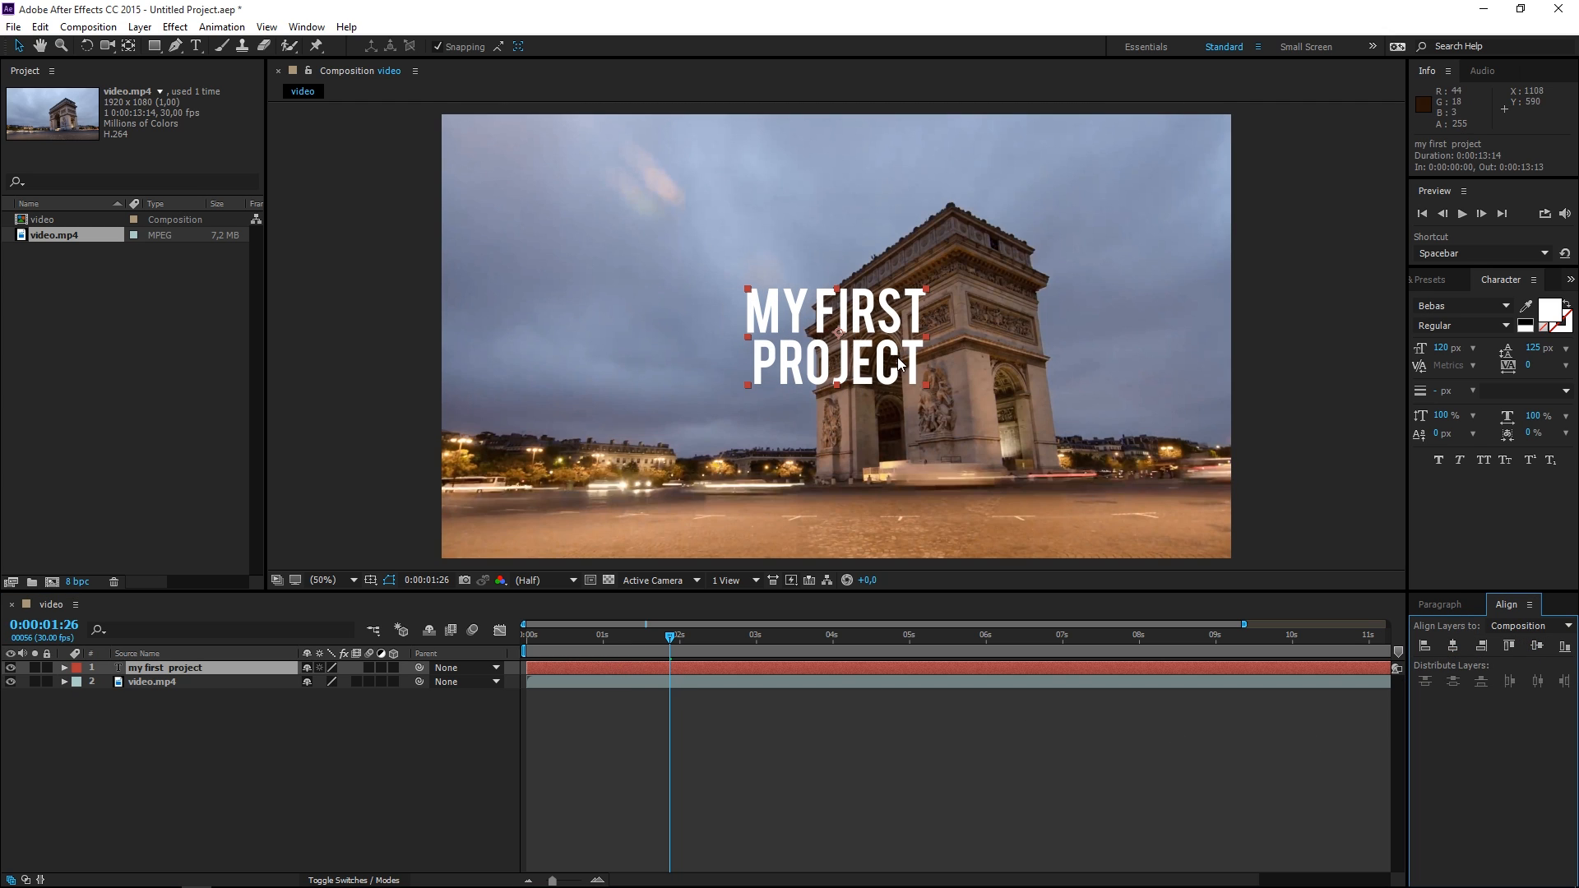
left_click(823, 724)
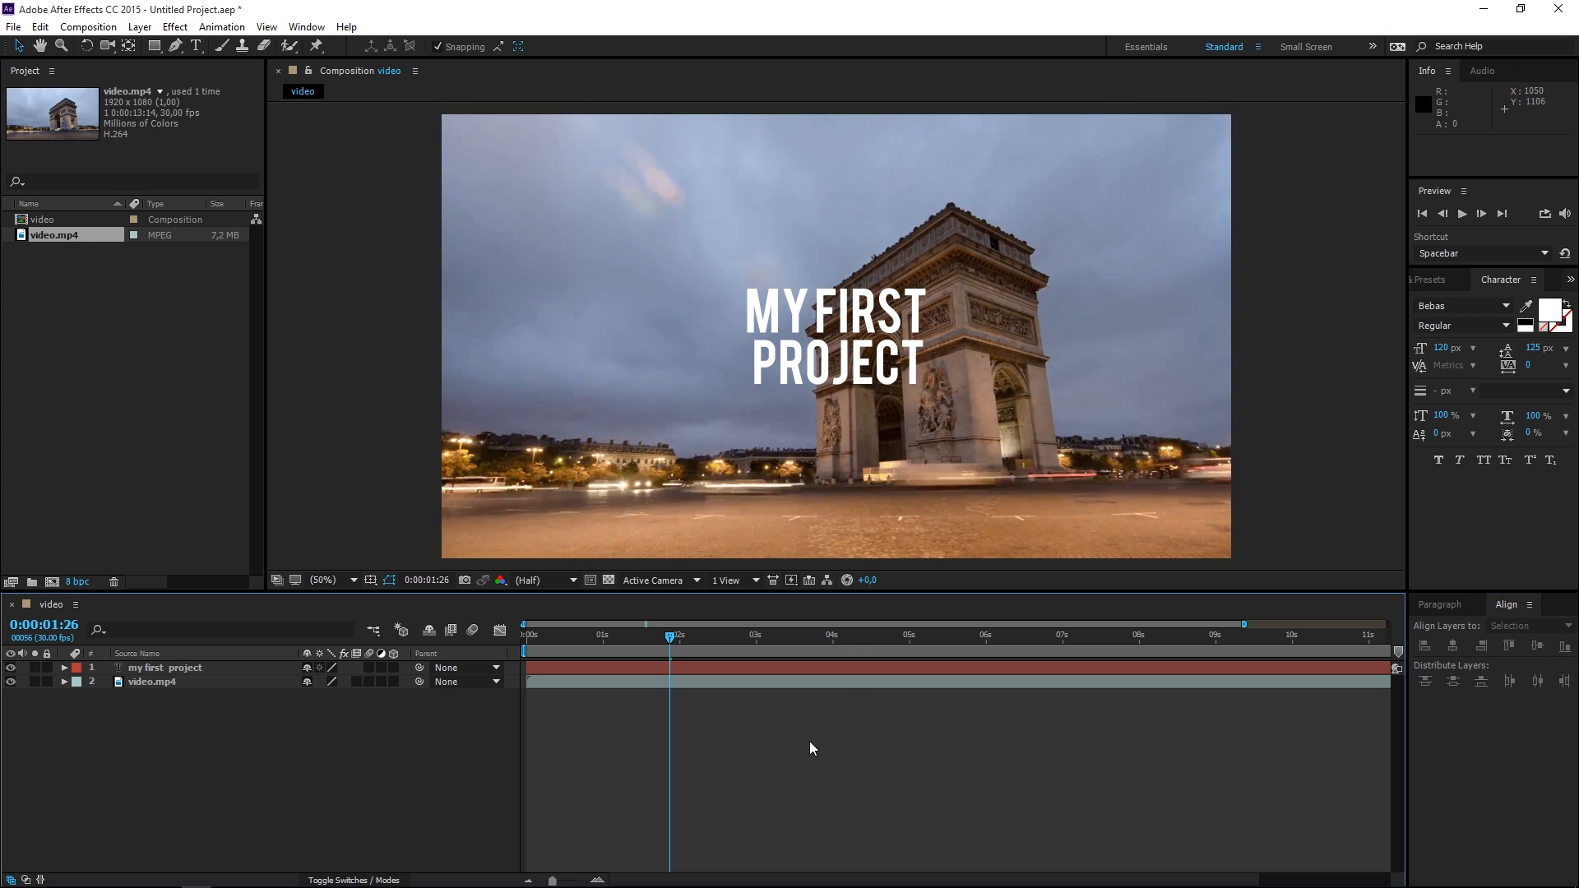
Step: Expand the text layer to examine its Text and Transform groups, and skim the Skillshare class page on kinetic type in the browser
left_click(65, 668)
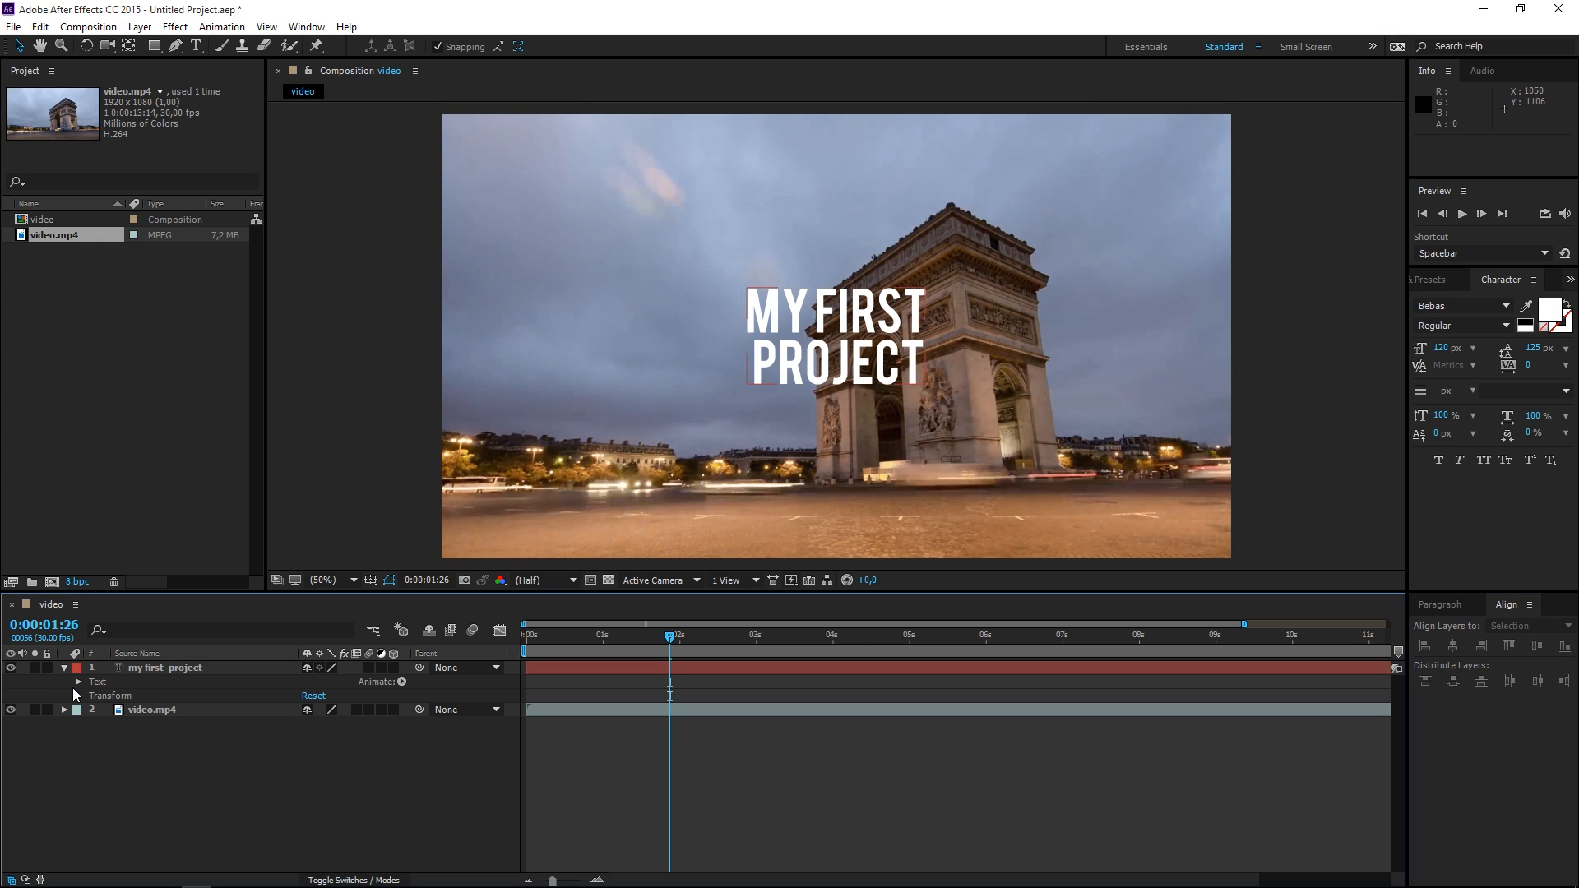
left_click(99, 682)
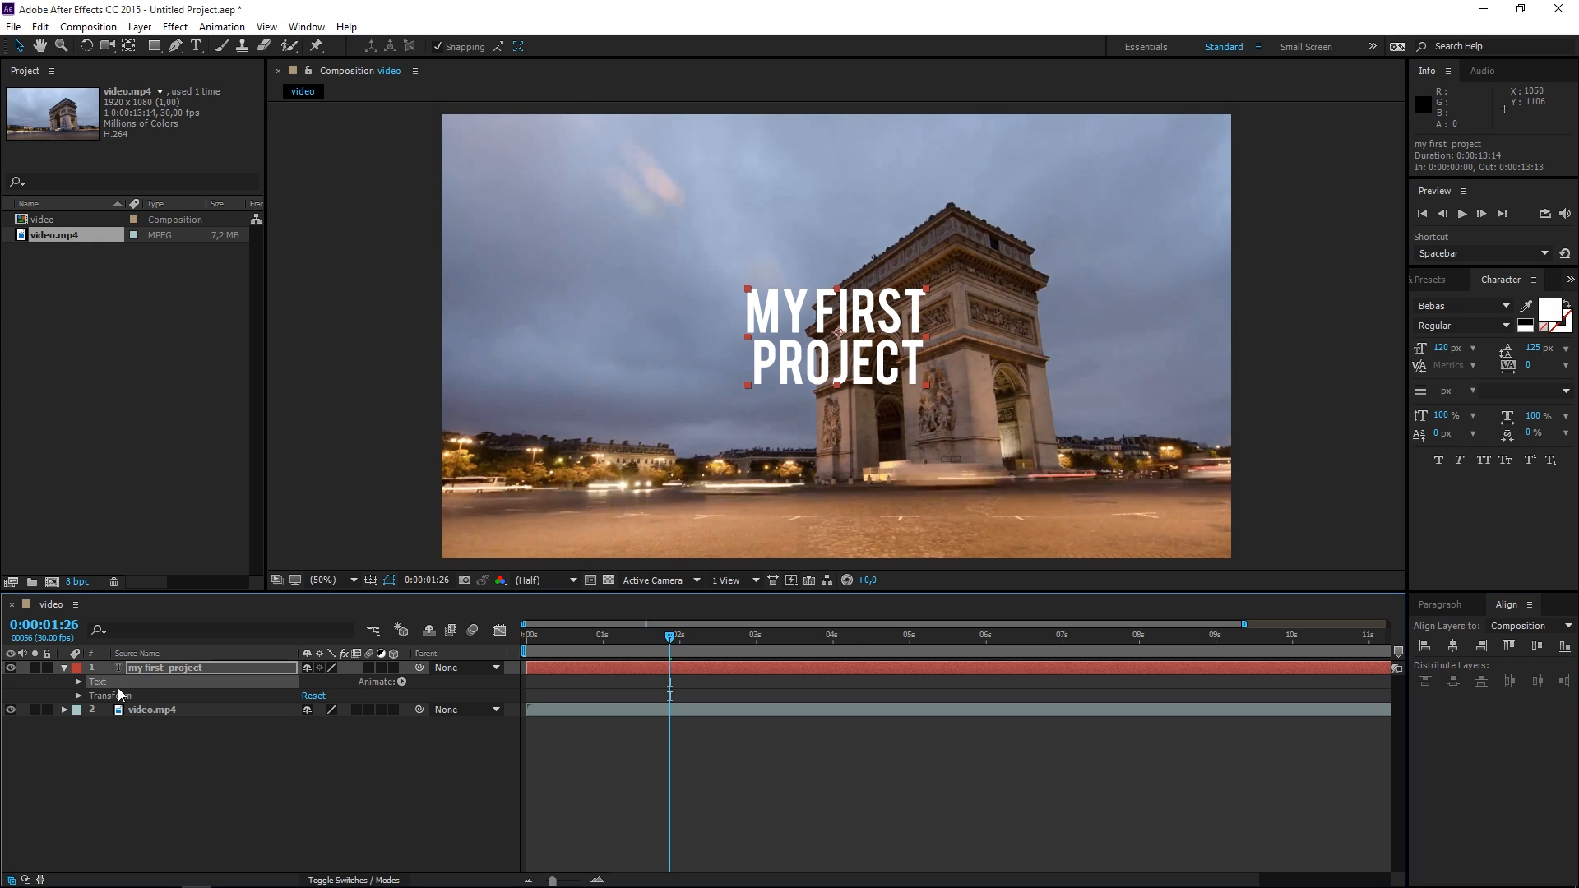
left_click(104, 697)
left_click(79, 695)
left_click(79, 696)
left_click(188, 769)
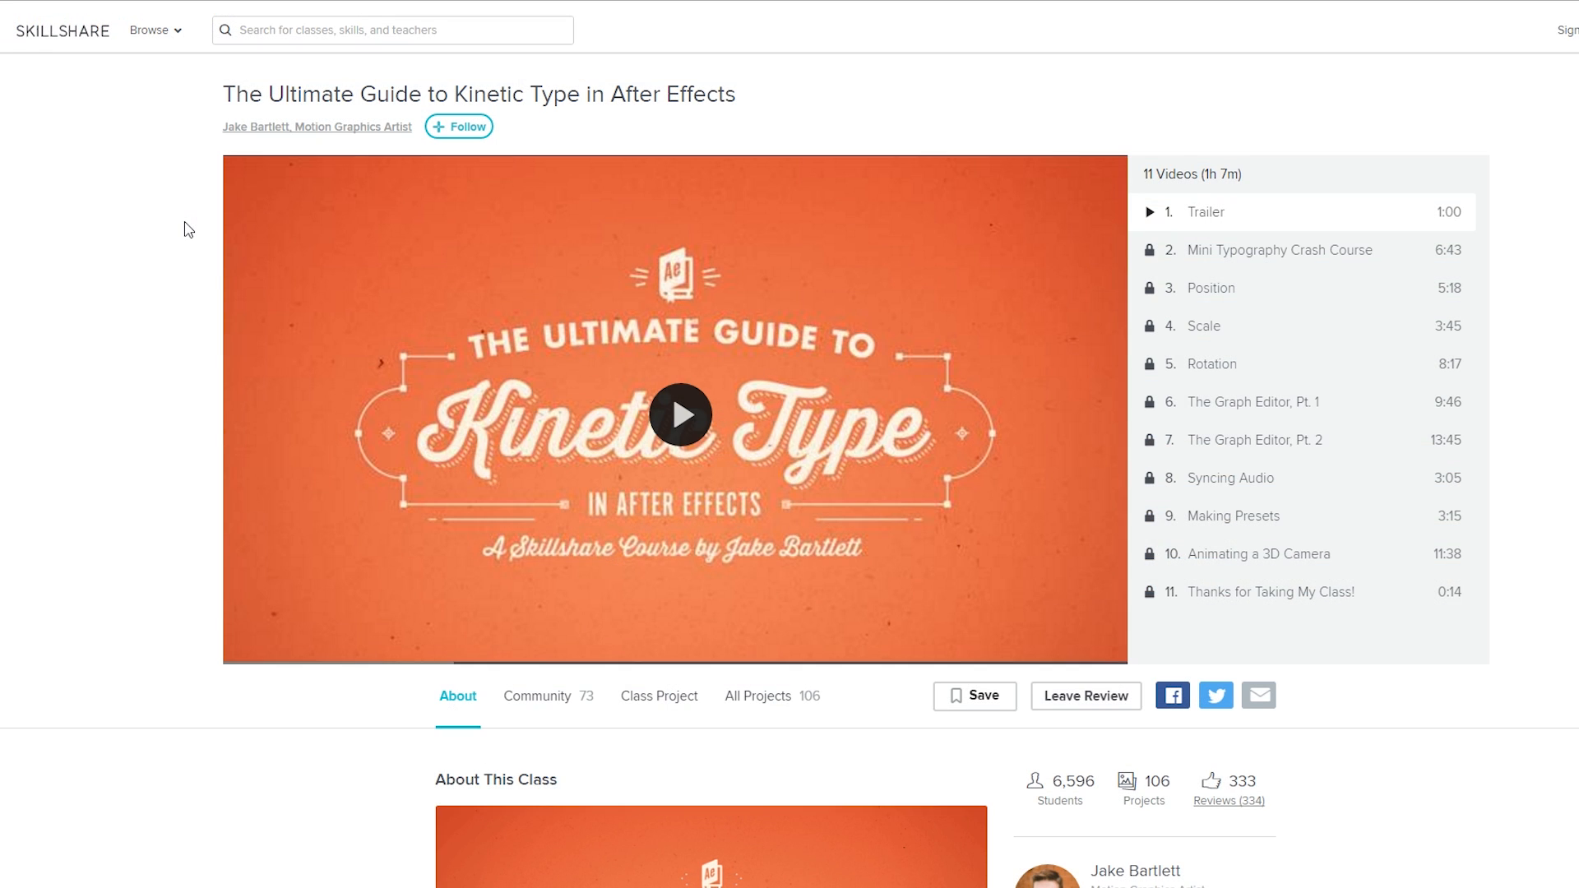
scroll(188, 227, "down", 5)
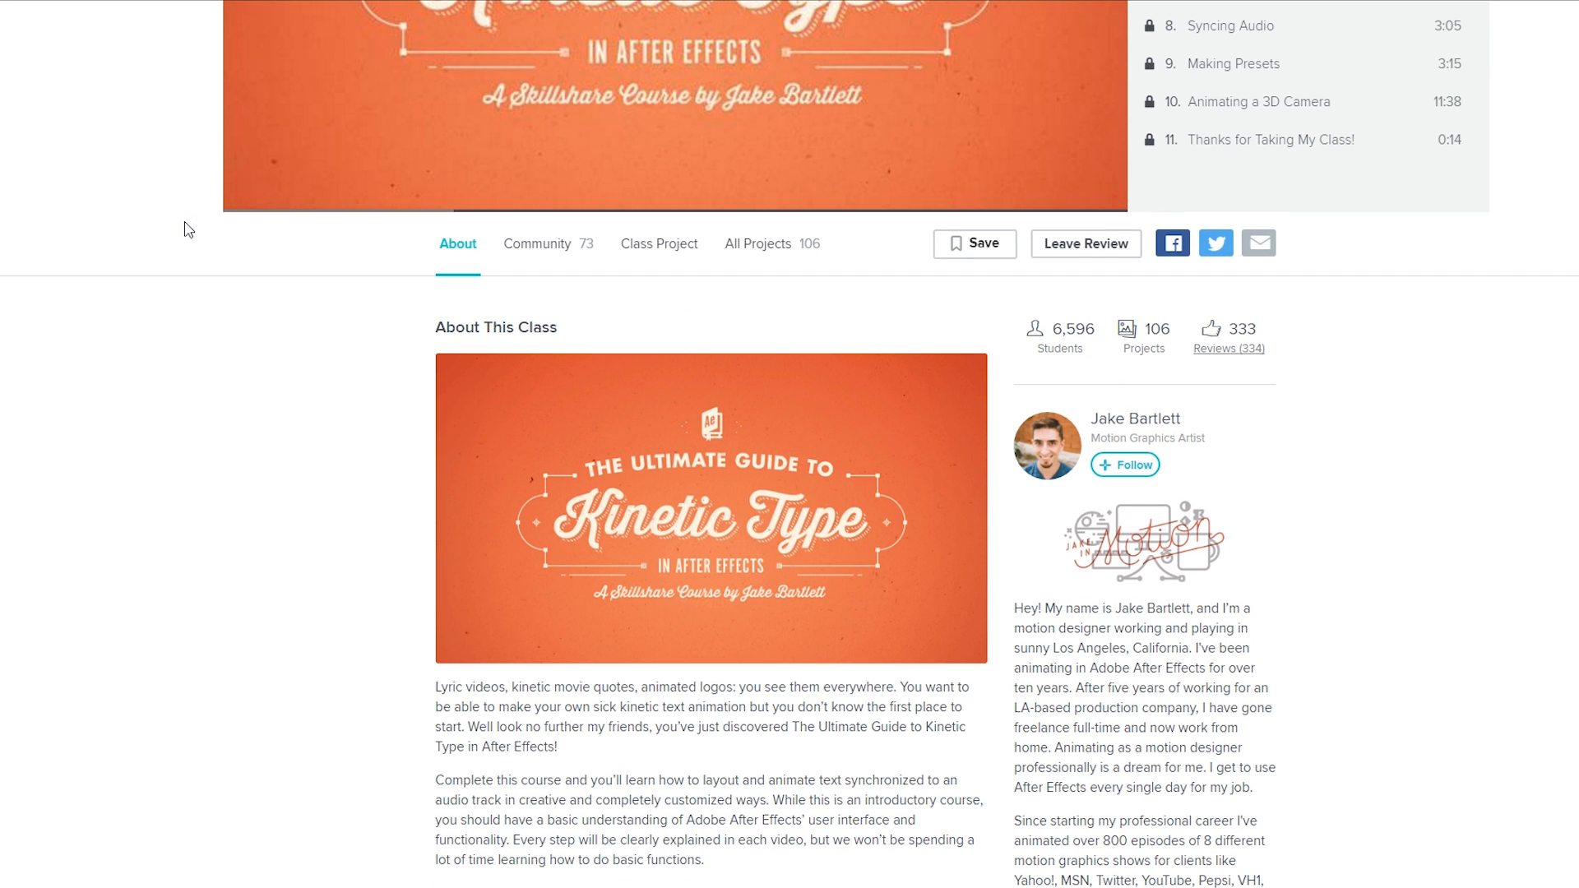
scroll(189, 229, "up", 5)
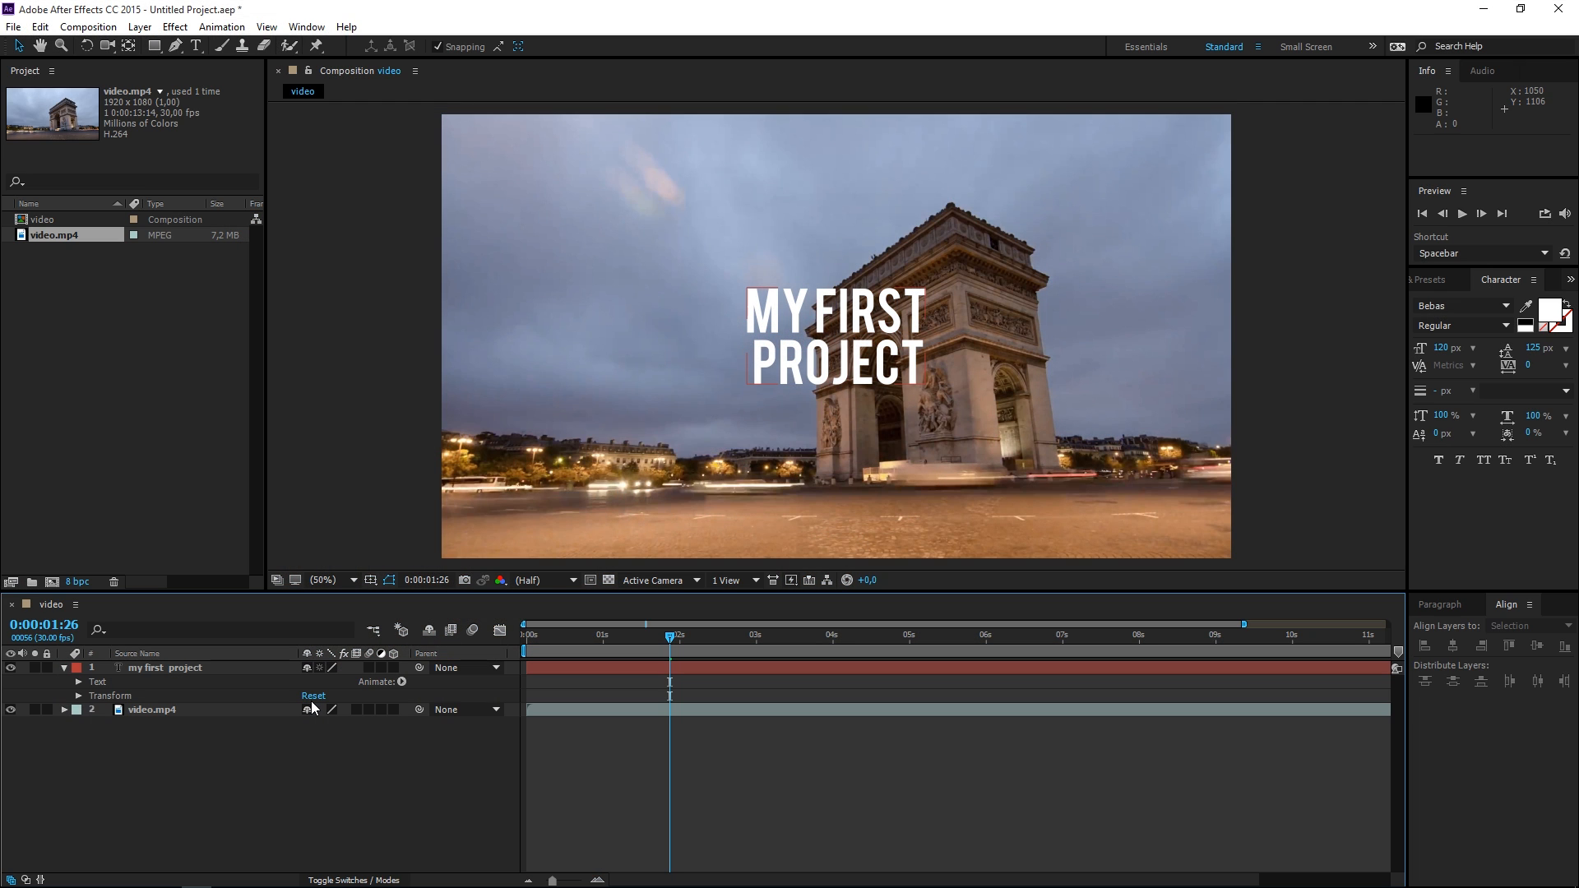
Step: Keyframe the text layer's Position from about 627.5, 530.9 at 0:00:00:00 to about 1501.5, 530.9 at 0:00:05:00
left_click(78, 696)
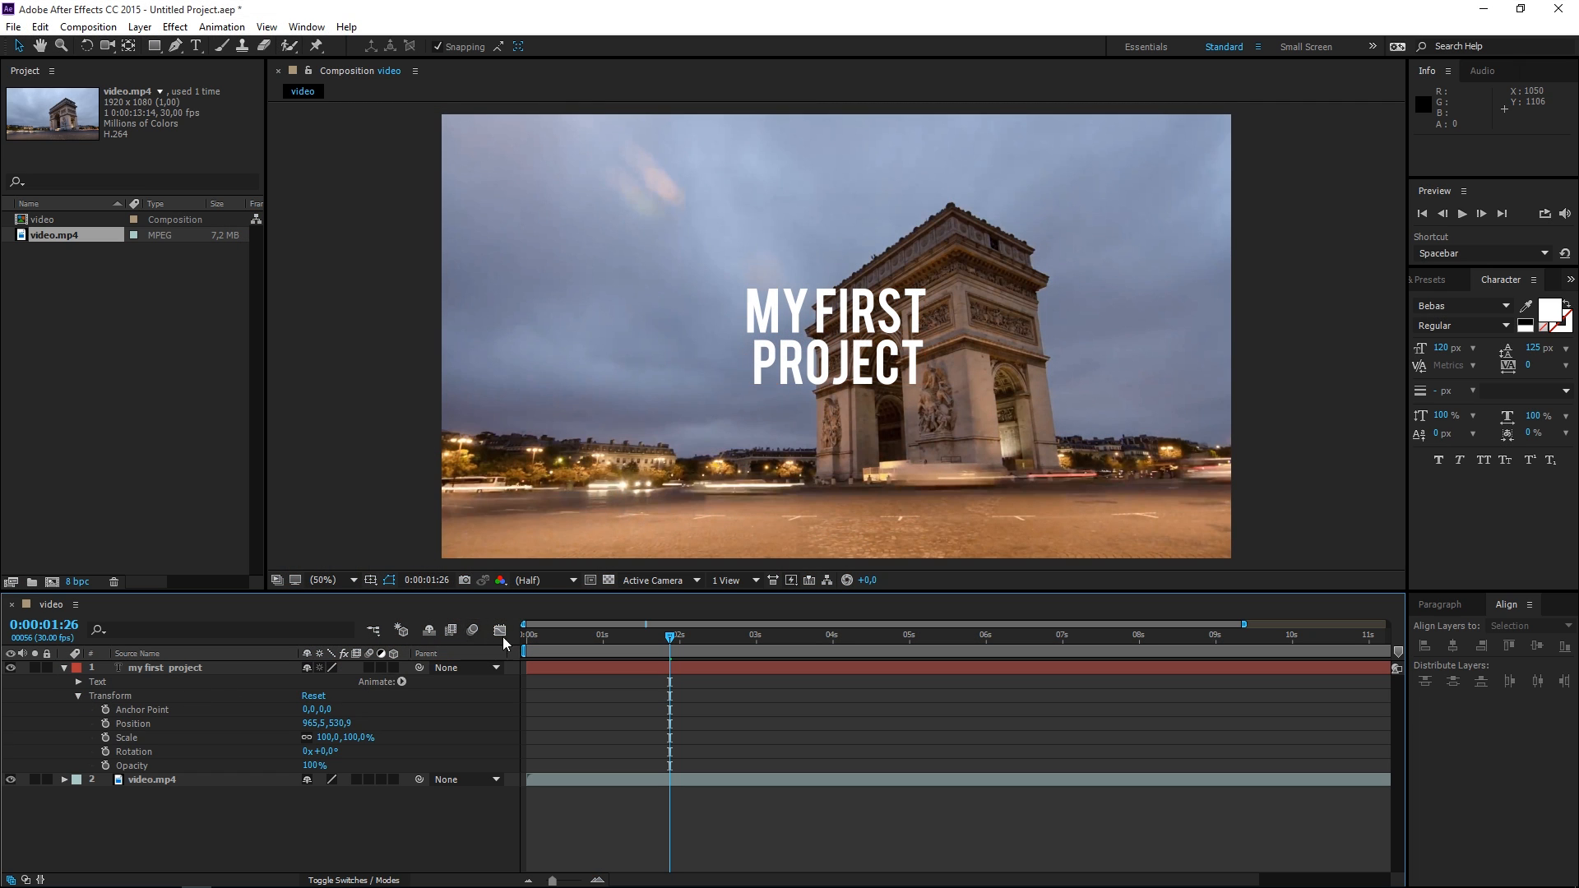
key("Home")
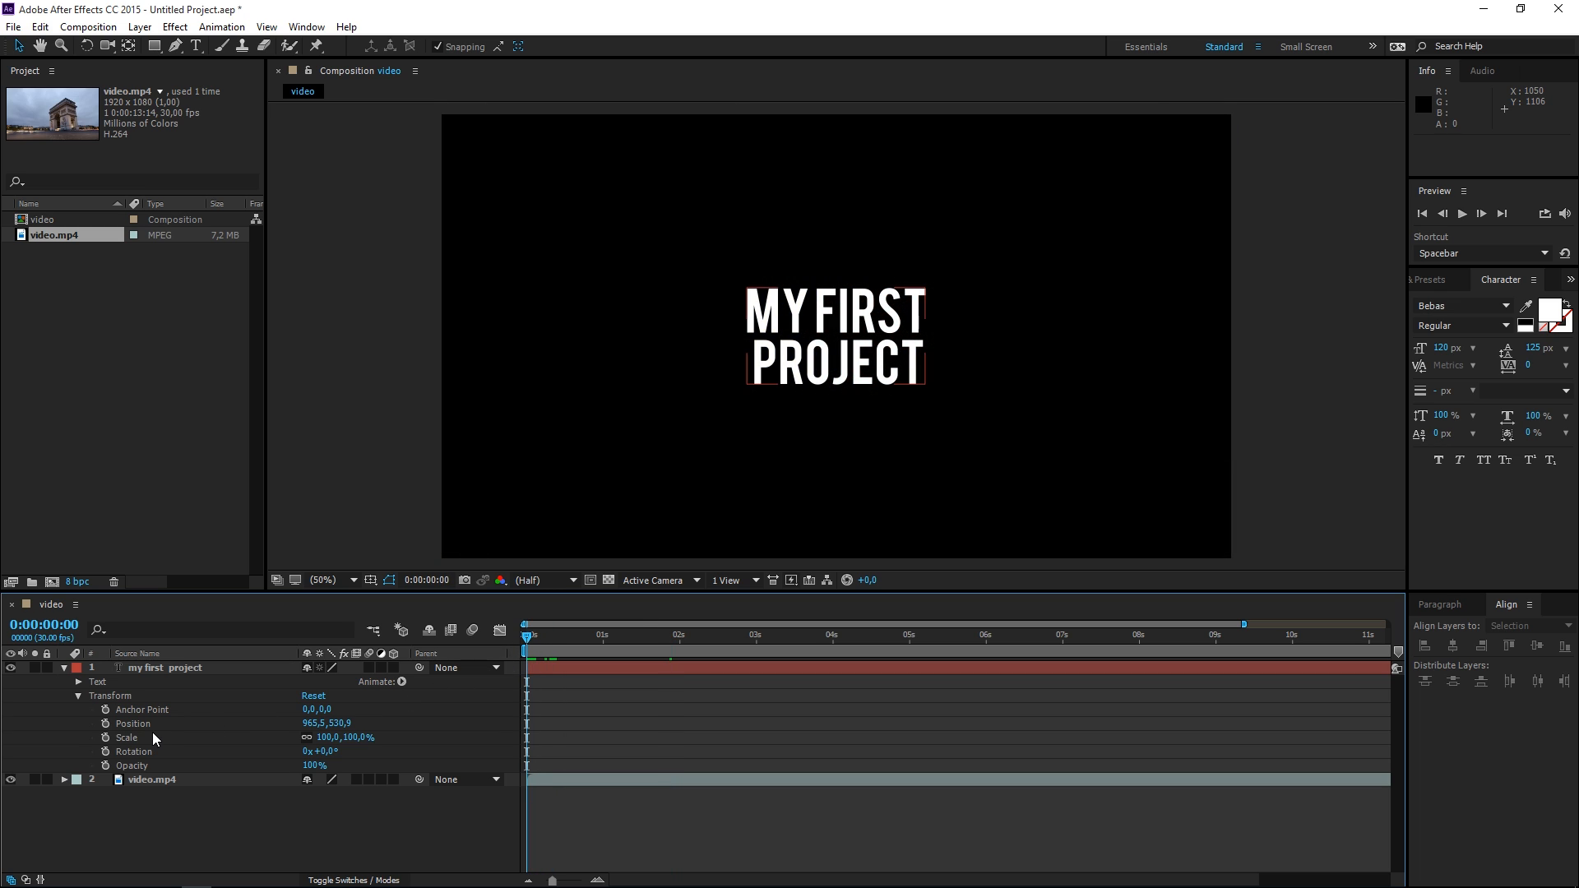
left_click(105, 724)
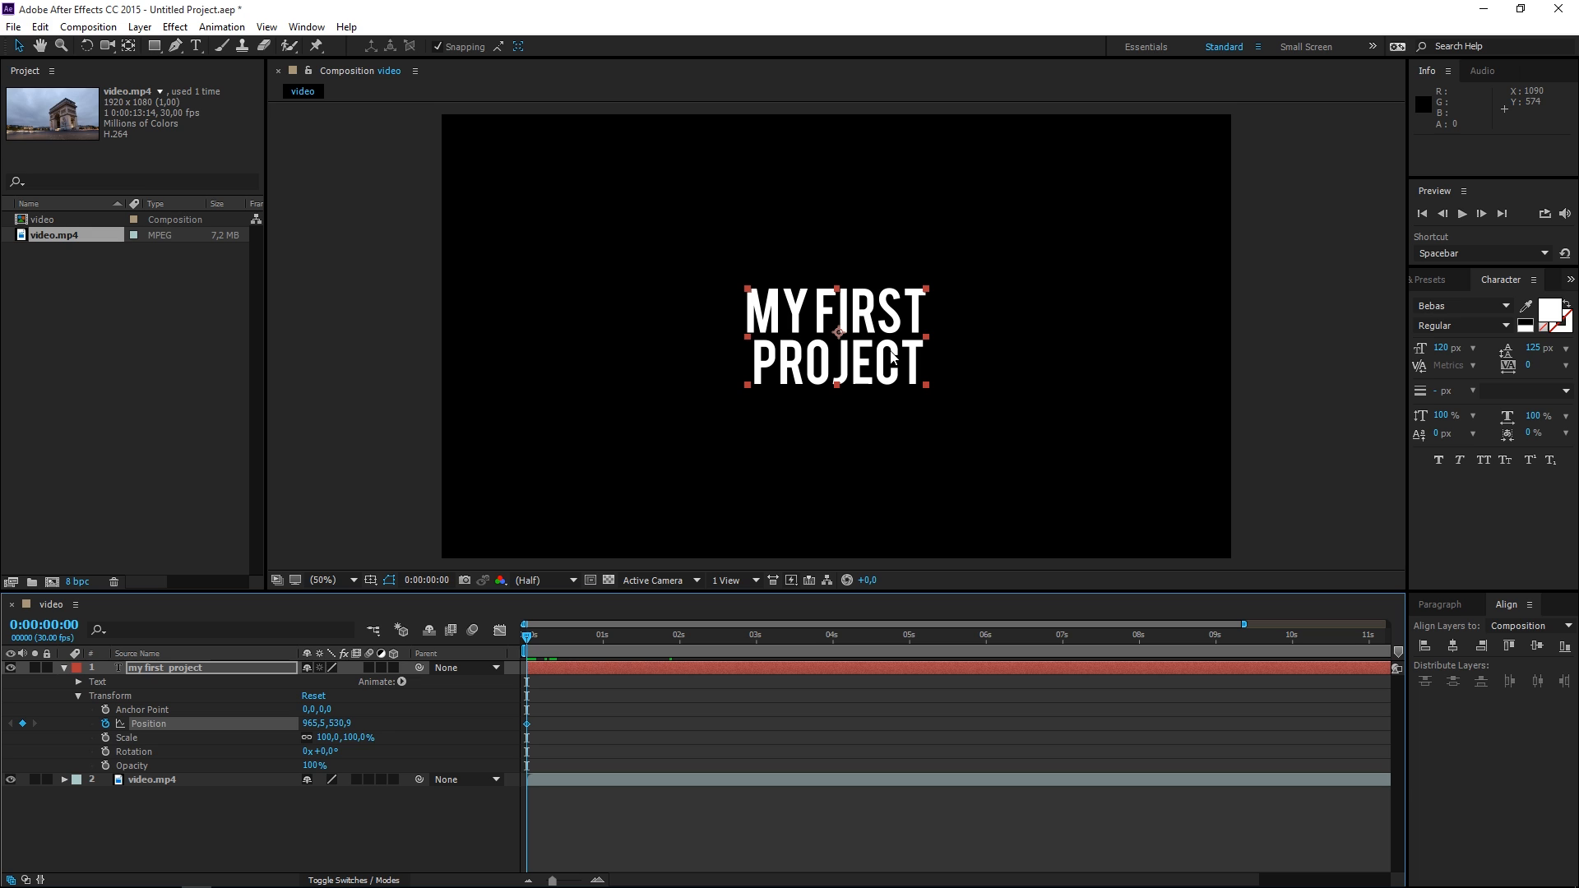
left_click_drag(890, 356, 753, 349)
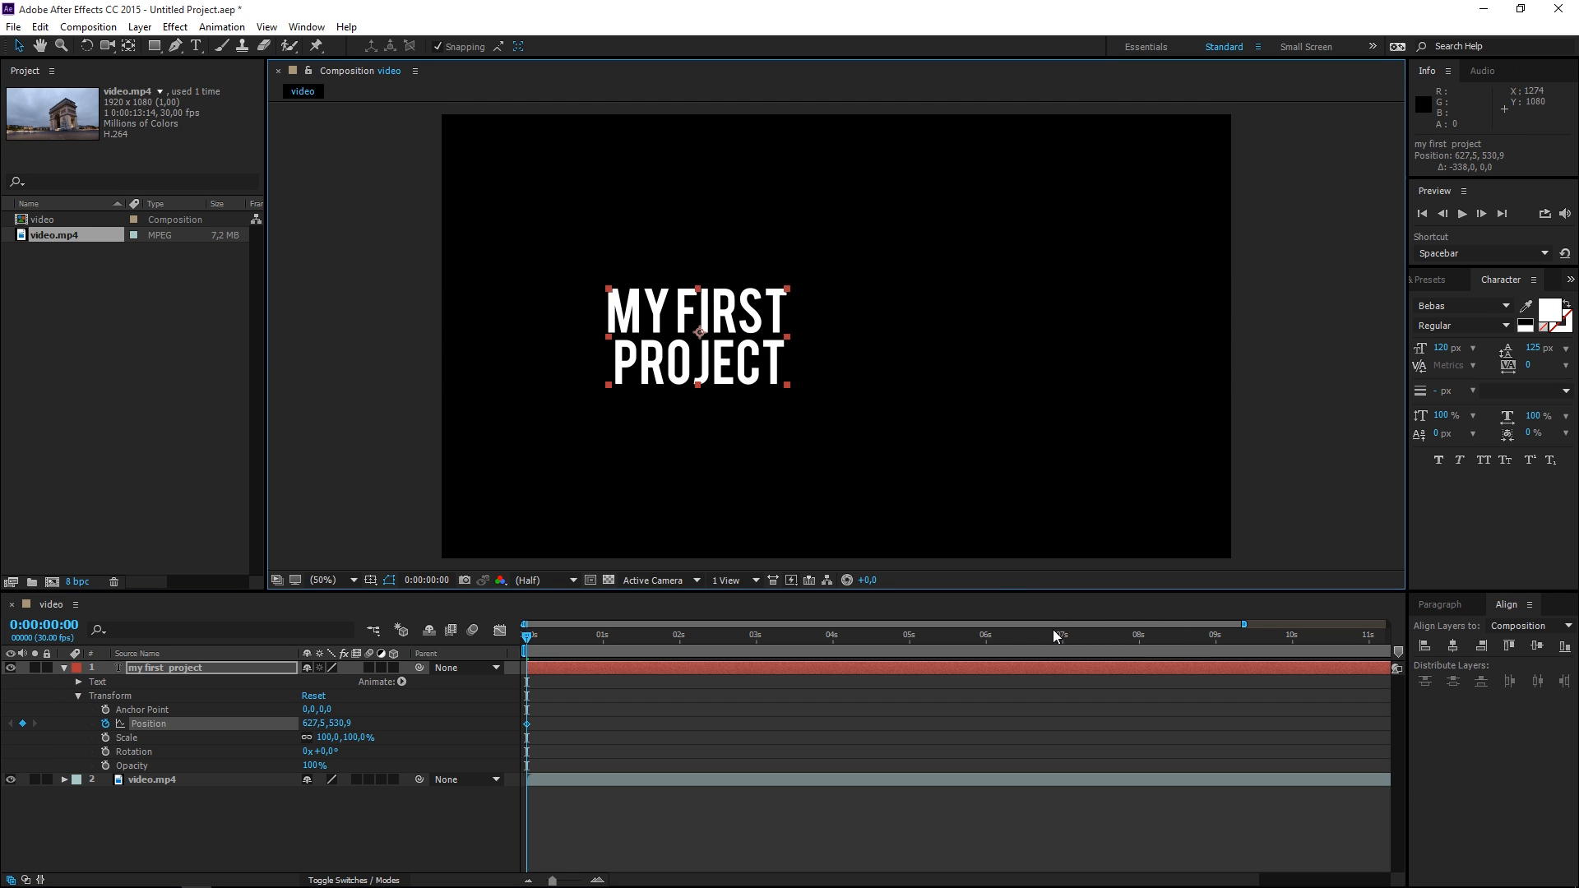
left_click(909, 639)
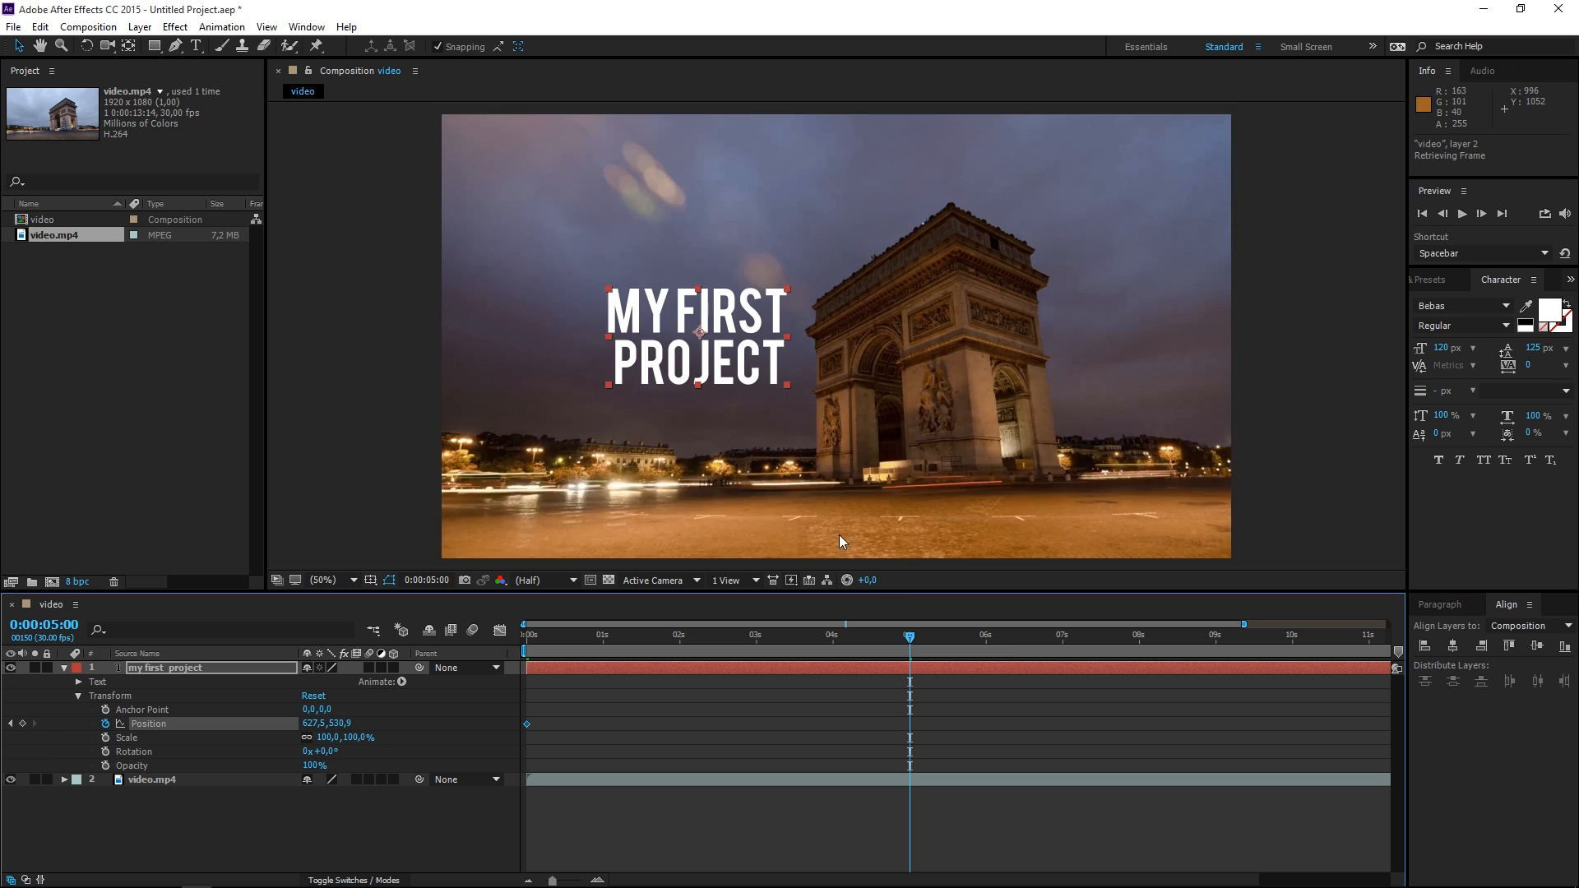
left_click_drag(702, 379, 1082, 380)
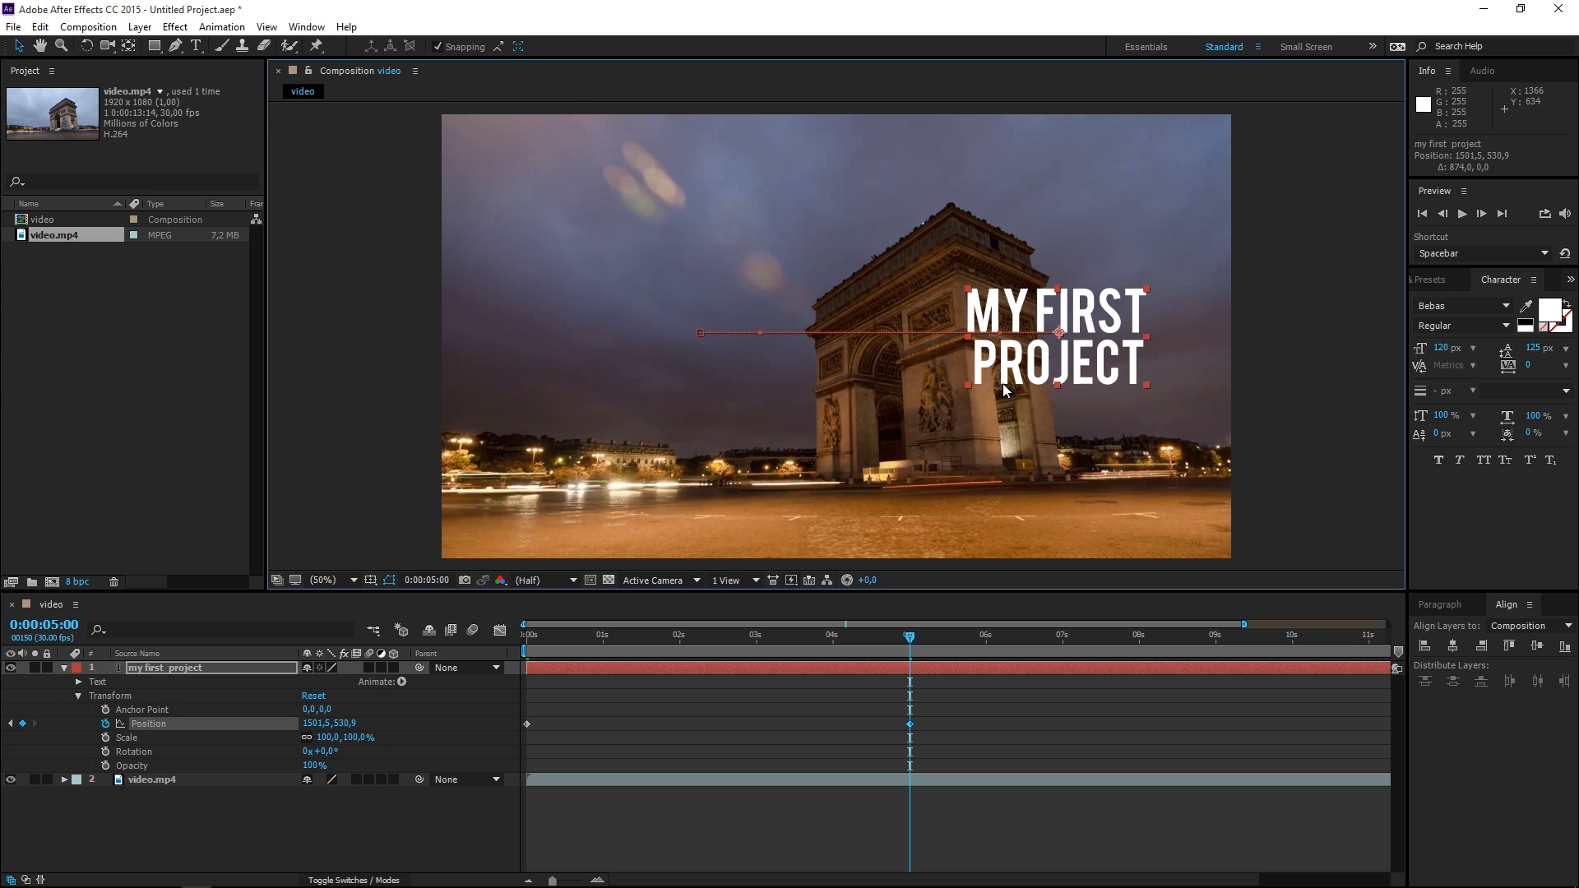
Step: Preview the text's position animation from the start of the composition and stop the playback
left_click_drag(723, 643, 526, 635)
key("space")
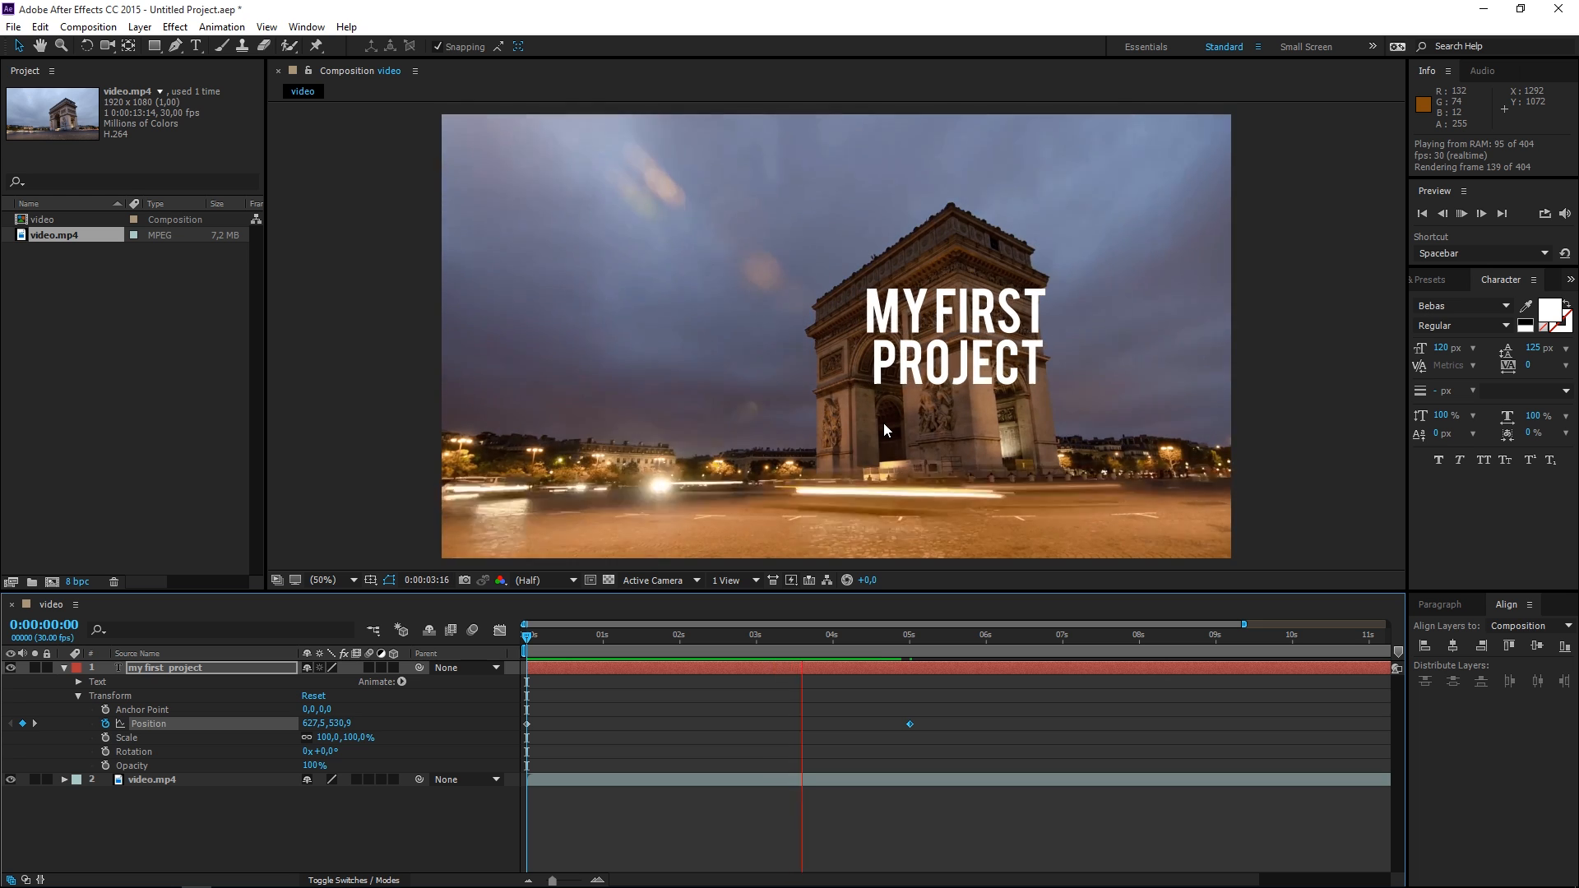
key("space")
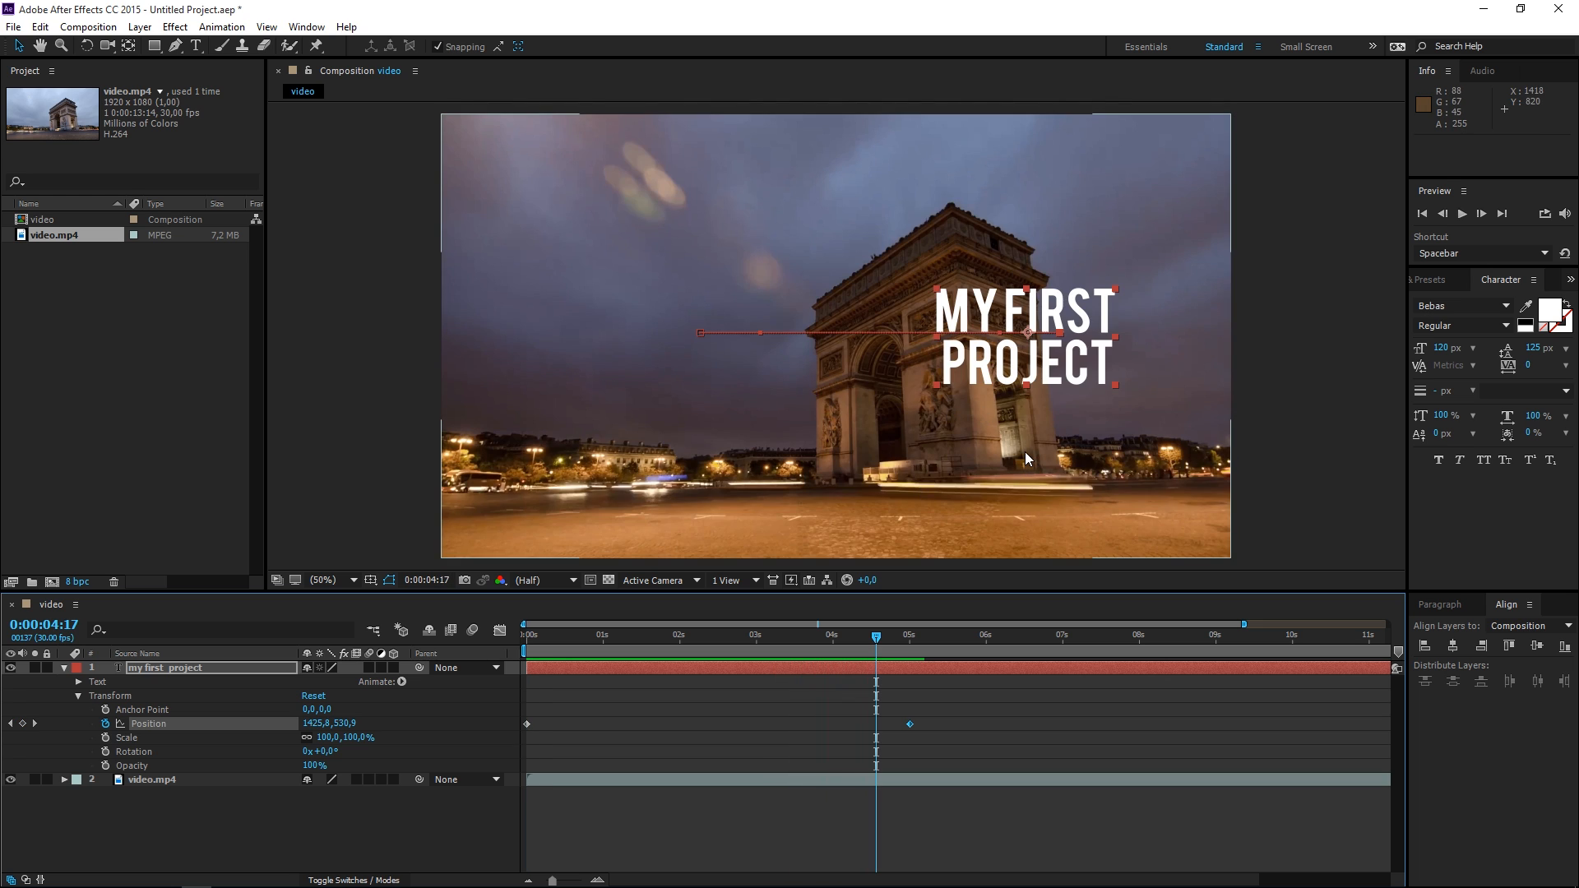
Step: Start Scale keyframing on the video.mp4 layer at 0:00:00:00 with a scale of 125%
left_click(64, 780)
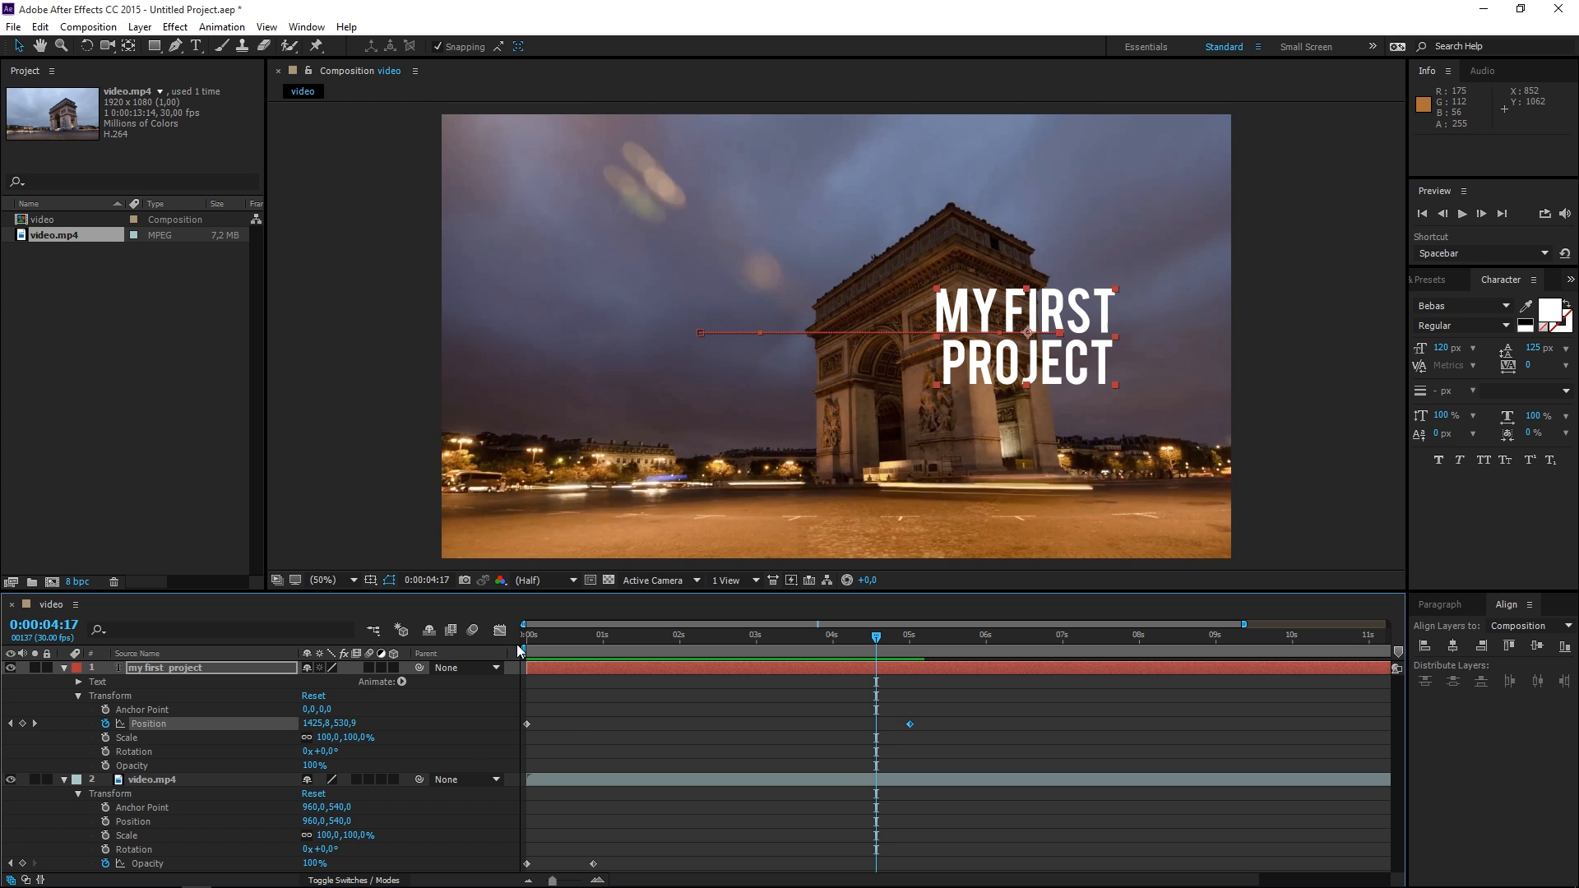
left_click(526, 643)
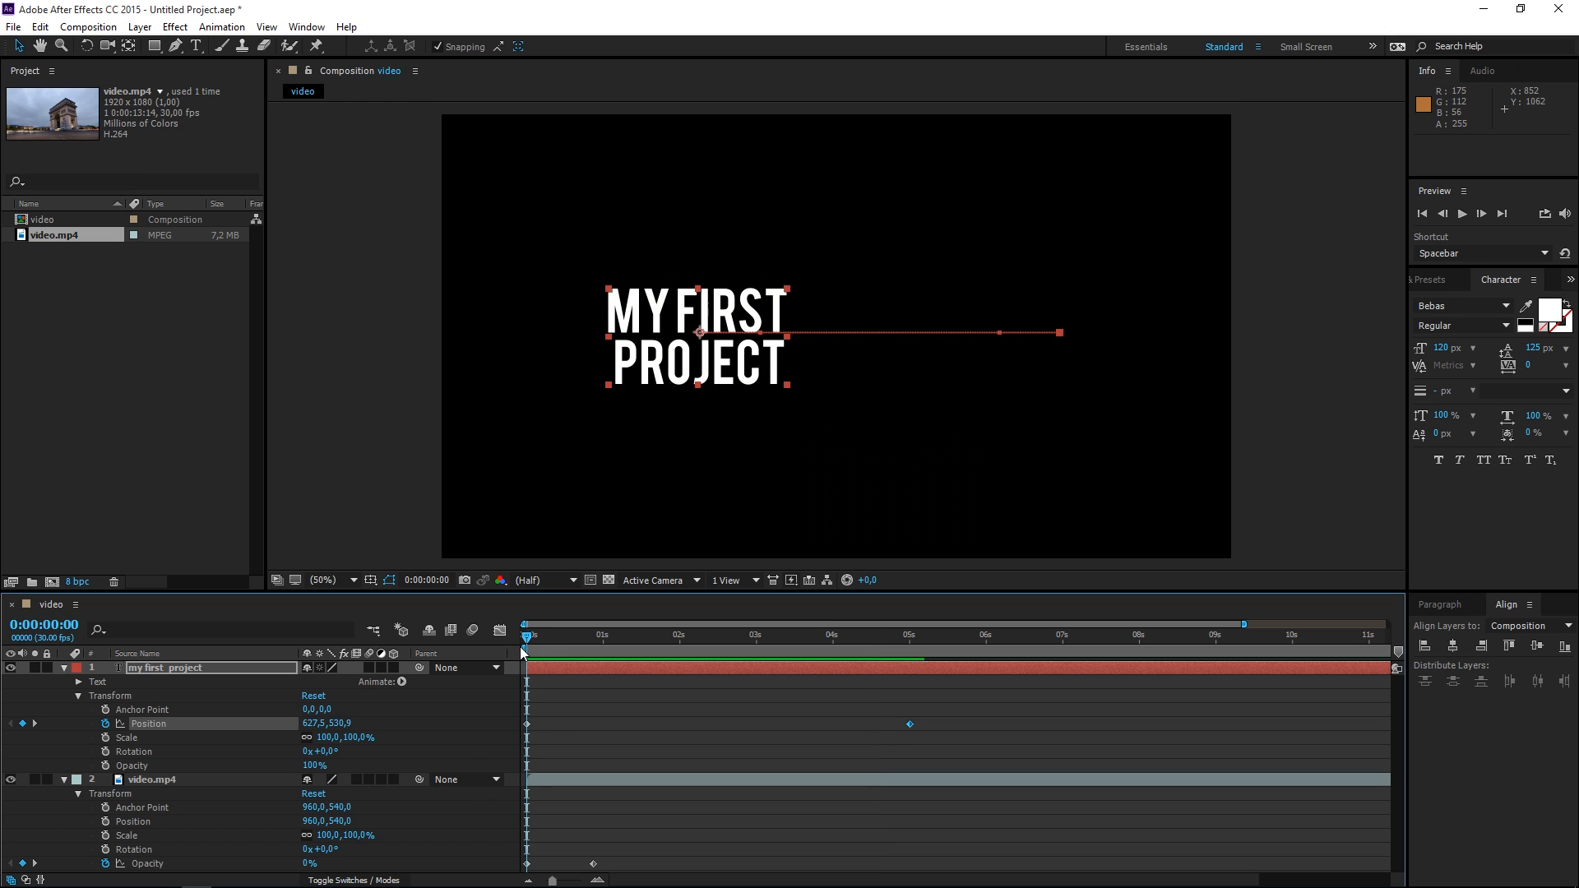
left_click(104, 836)
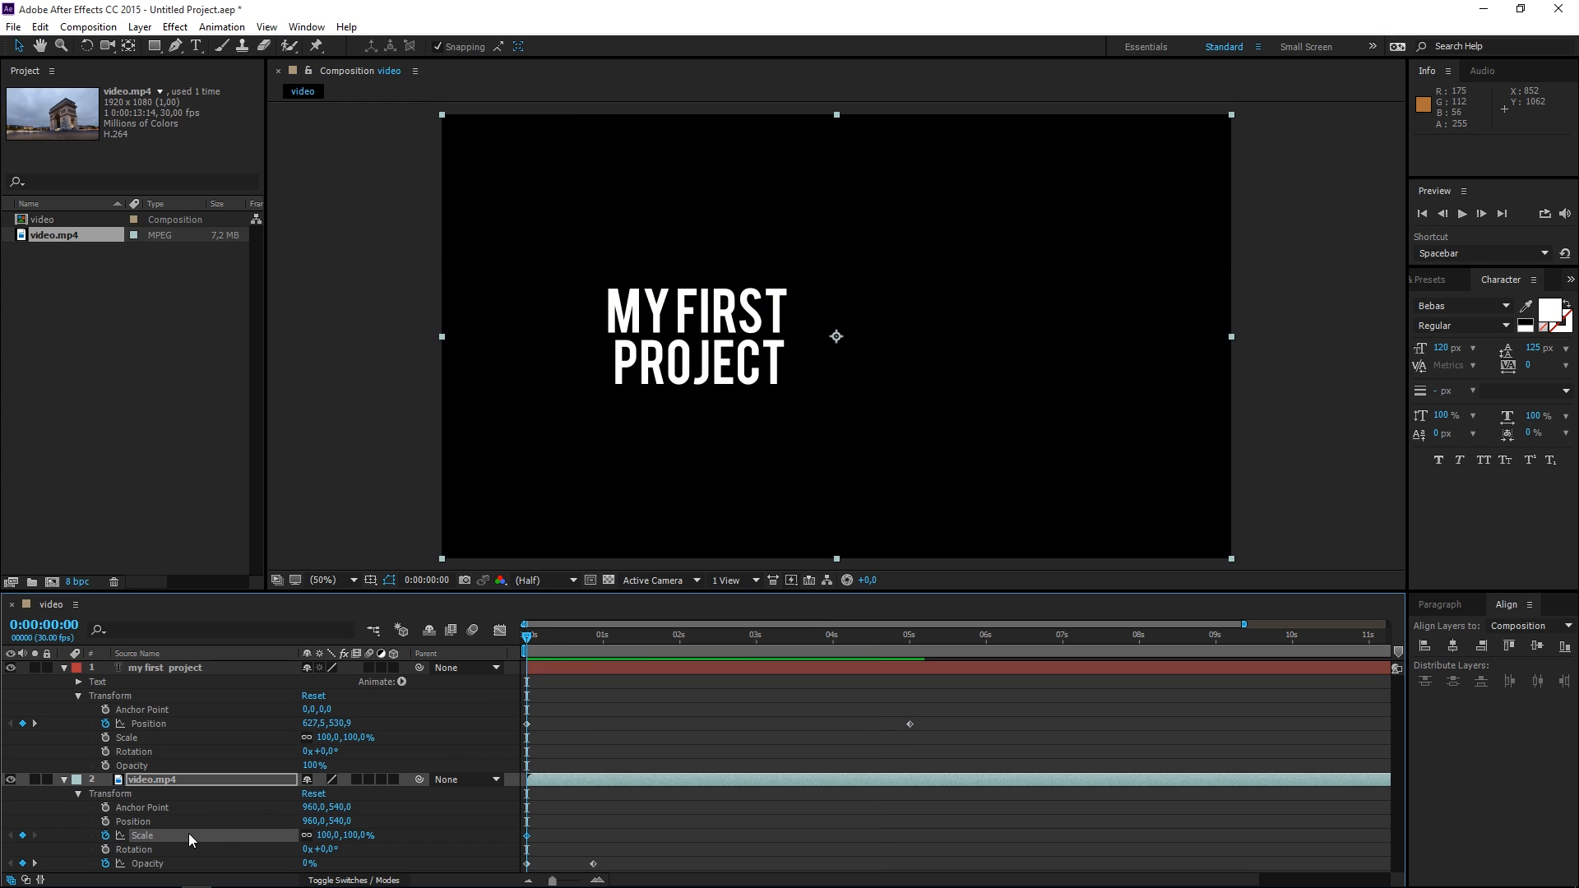
left_click(360, 837)
type("125")
left_click(427, 844)
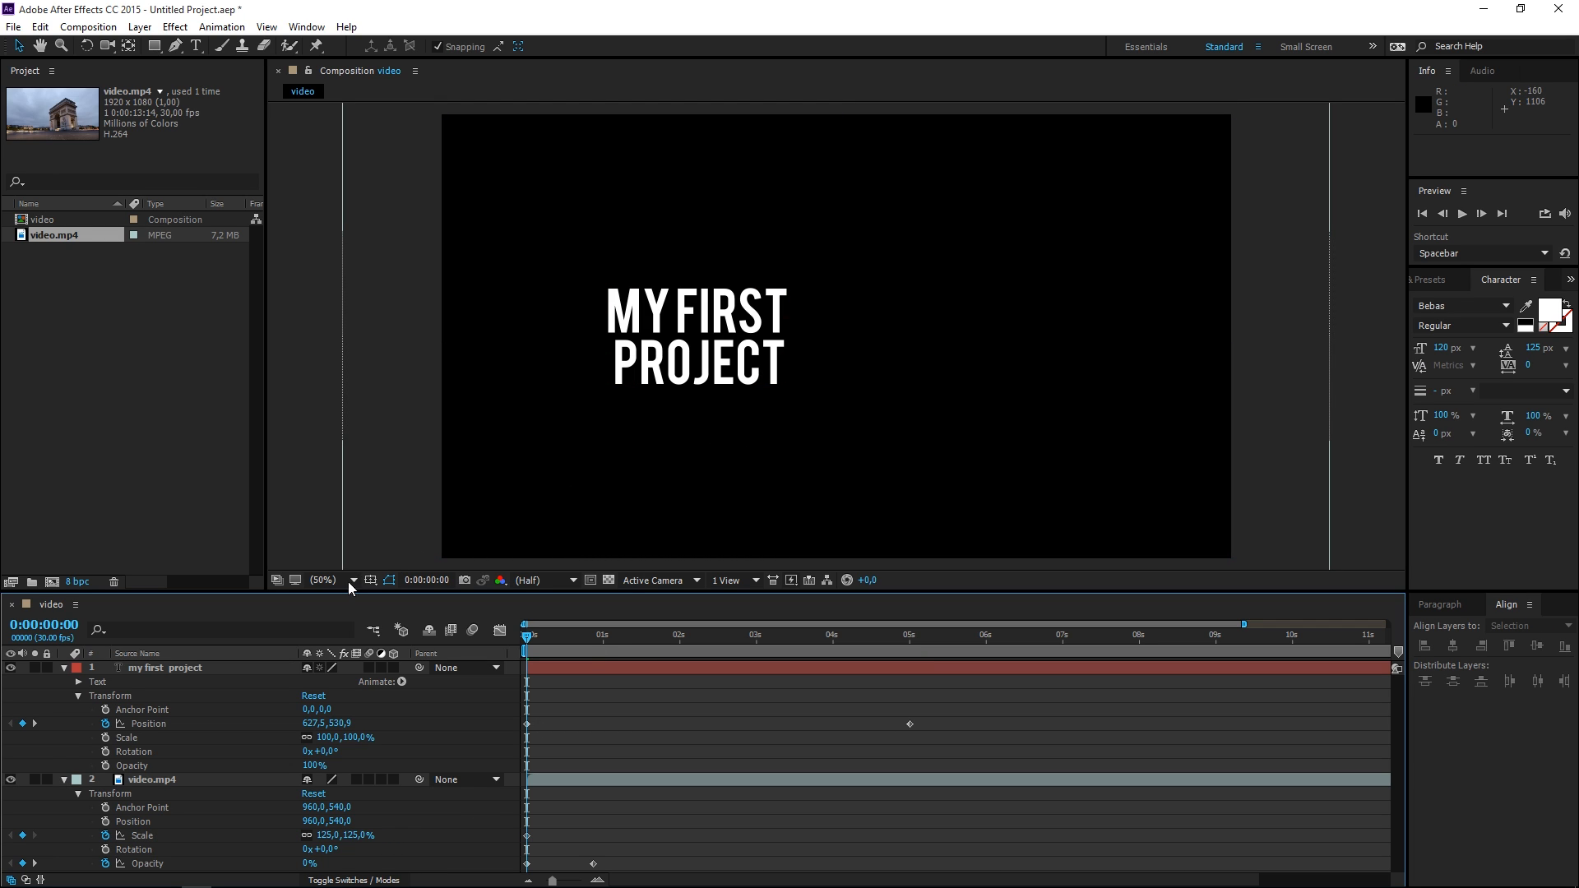
Step: Try to resize the video.mp4 layer freehand by its corner in the composition view, and undo the scaling
key("comma")
key("comma")
left_click(788, 405)
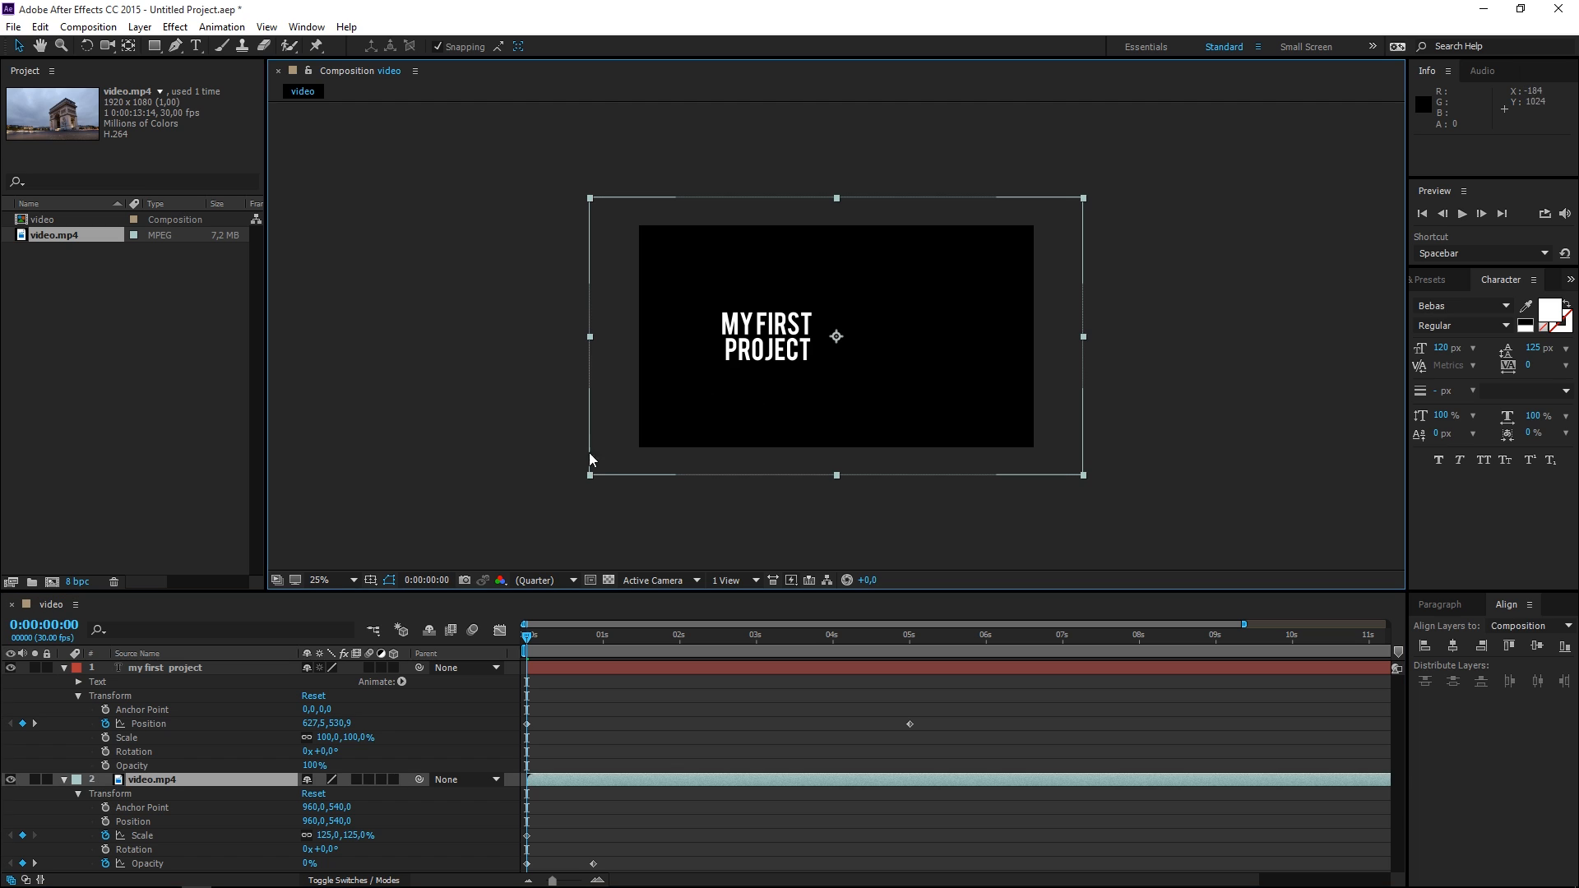
left_click_drag(591, 477, 586, 513)
left_click_drag(585, 519, 589, 474)
left_click(557, 493)
left_click(606, 466)
left_click(591, 481)
left_click(593, 483)
mouse_move(593, 484)
left_mouse_down()
mouse_move(554, 500)
mouse_move(604, 479)
left_mouse_up()
key("ctrl+z")
Step: Keyframe the video.mp4 layer's Scale at 100% at 0:00:05:00
left_click(910, 635)
left_click(362, 835)
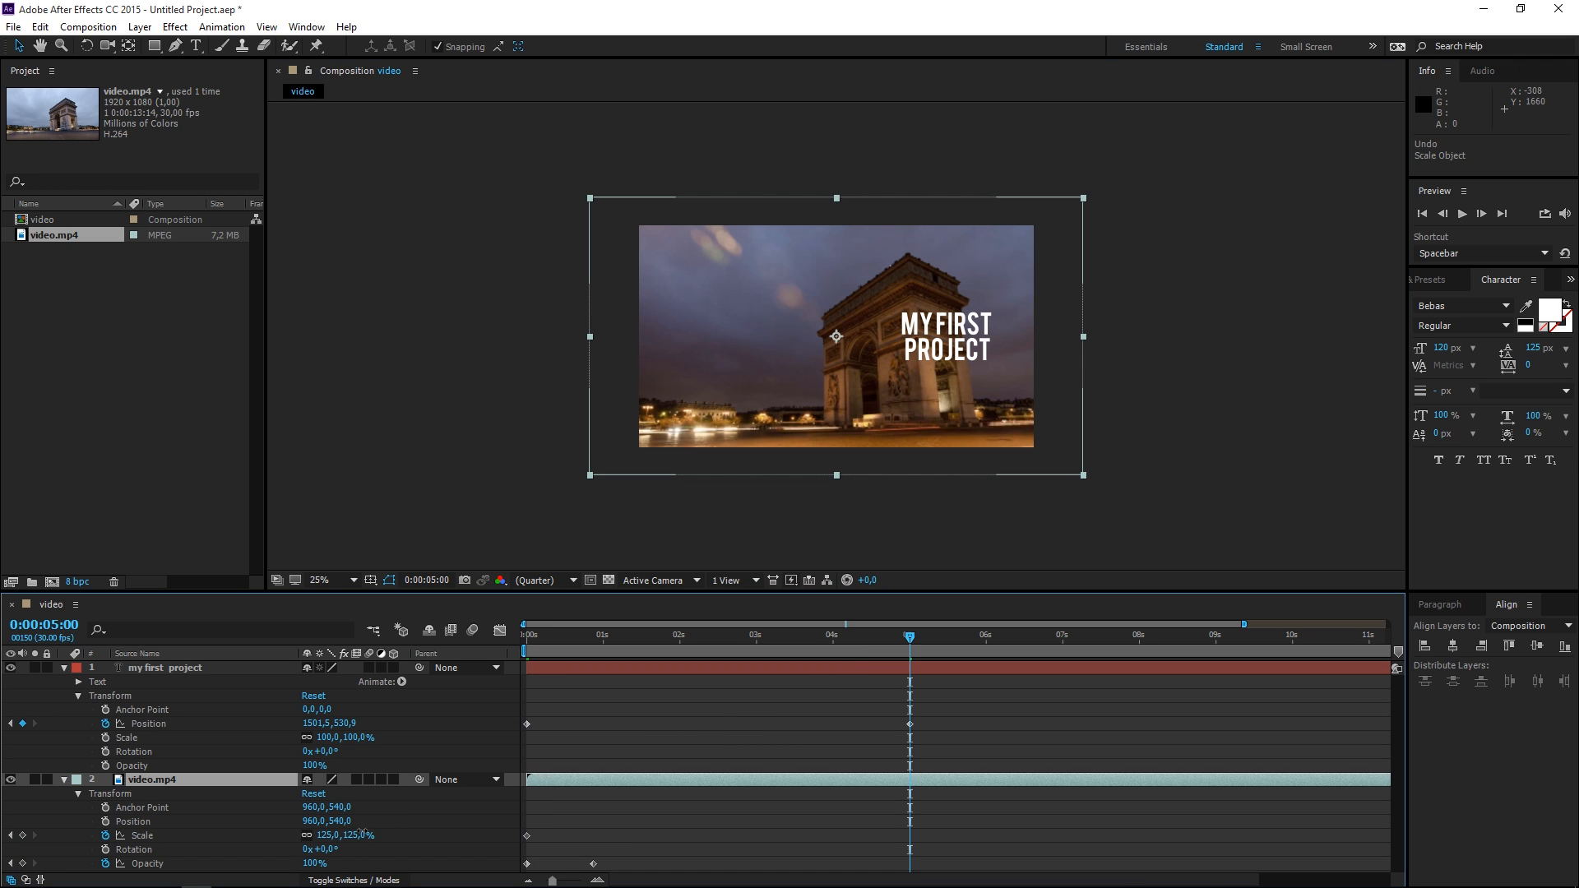
type("125")
key("Return")
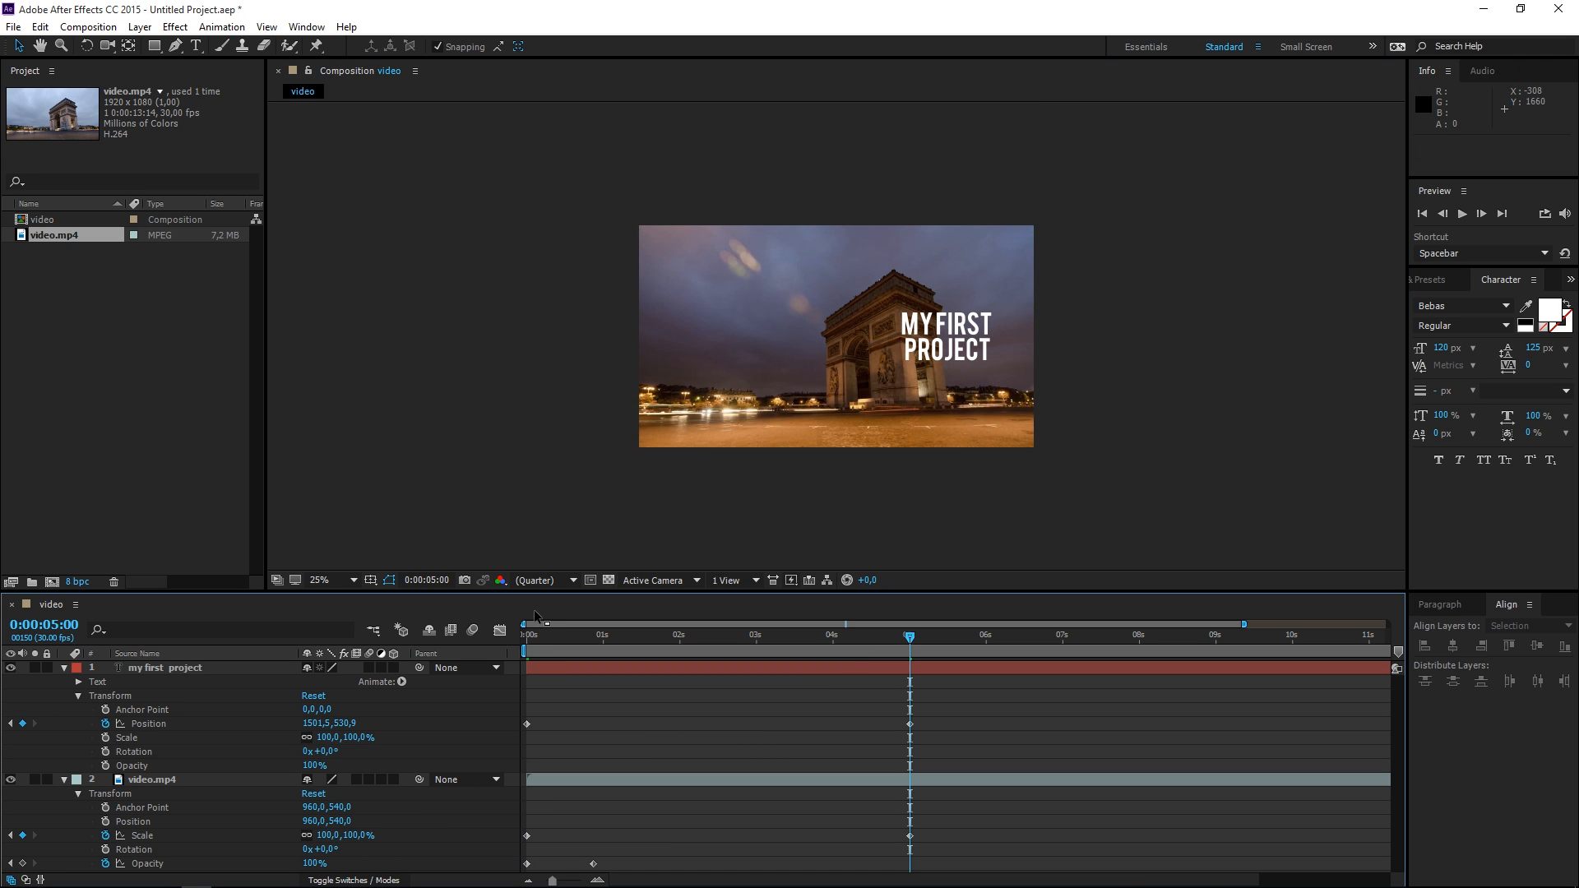
Step: Preview the scale animation from the start of the composition and set the view magnification to 50%
left_click(528, 635)
key("space")
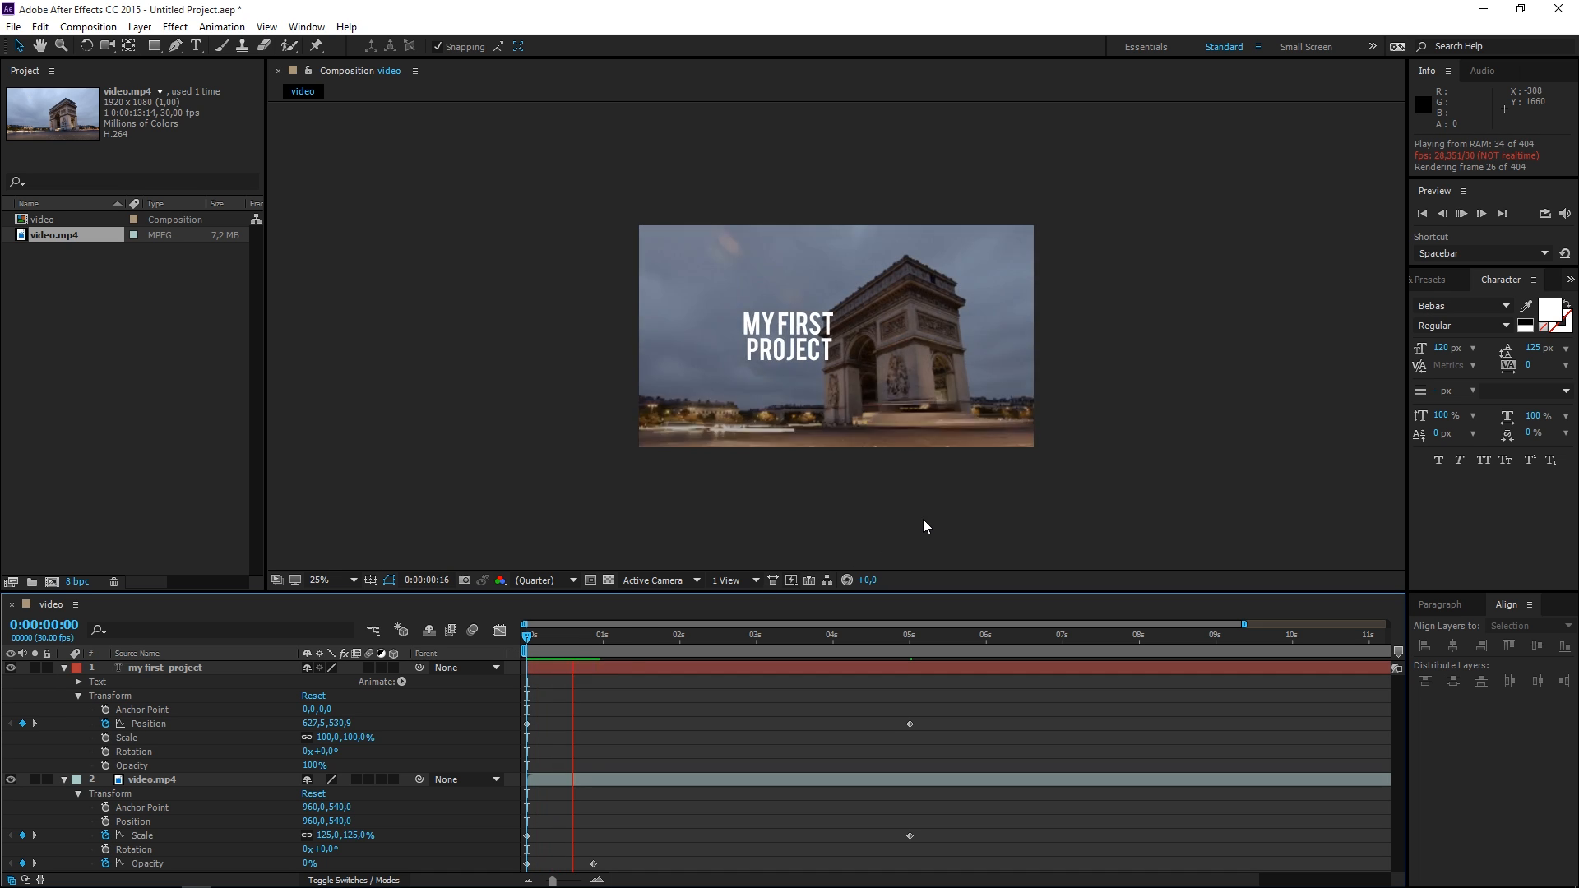
left_click(354, 581)
left_click(358, 598)
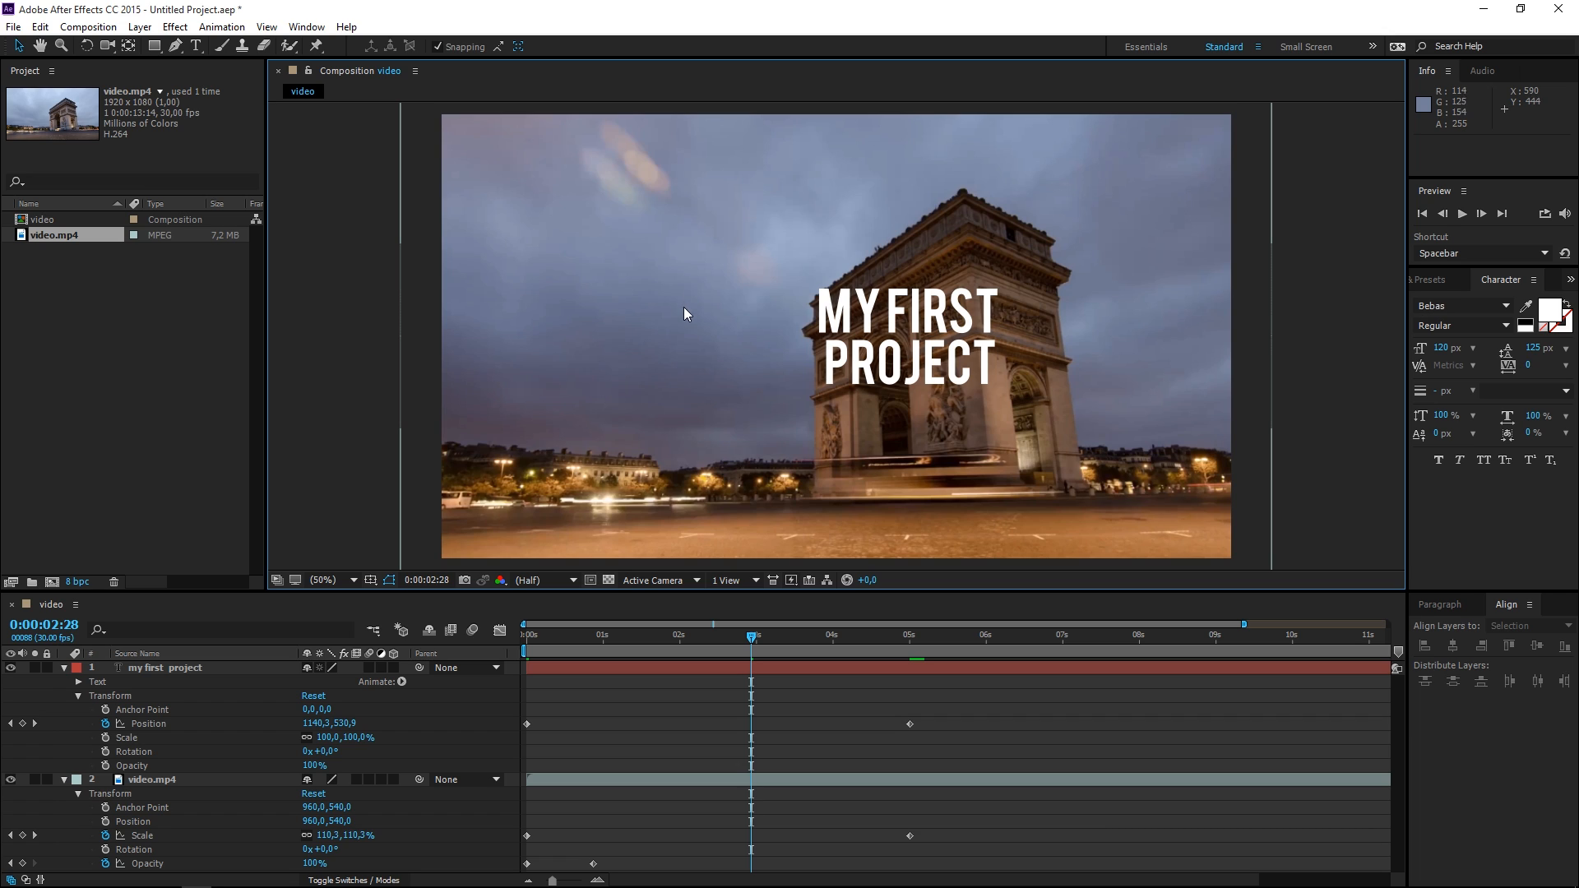
Step: Collapse both layers' properties, search the effects and presets for "tint", and clear the search
left_click(63, 668)
left_click(64, 681)
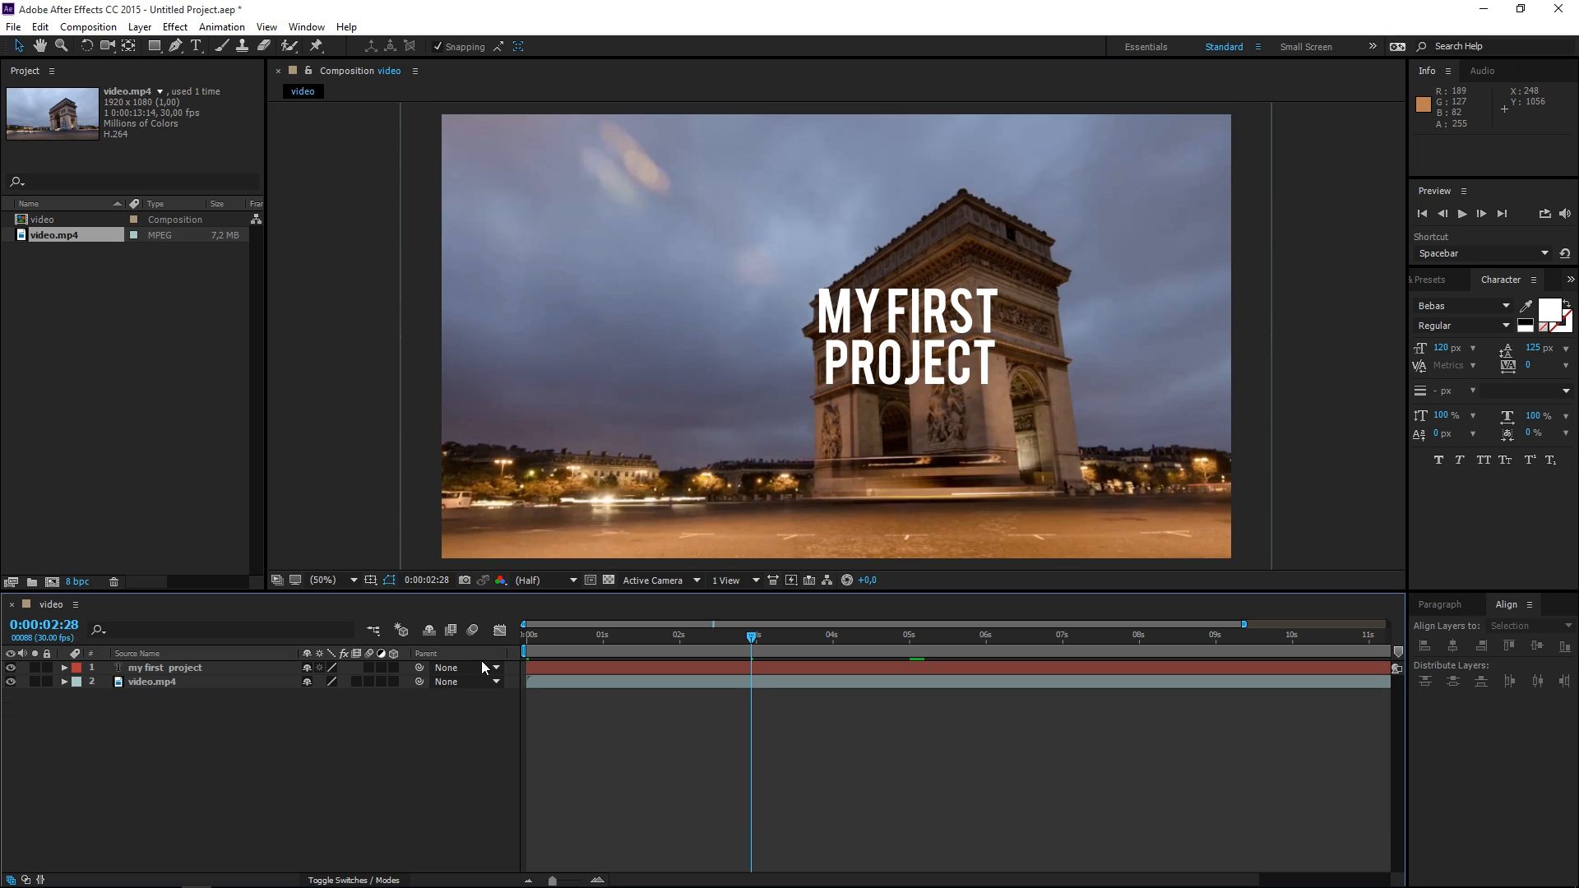
left_click(1431, 279)
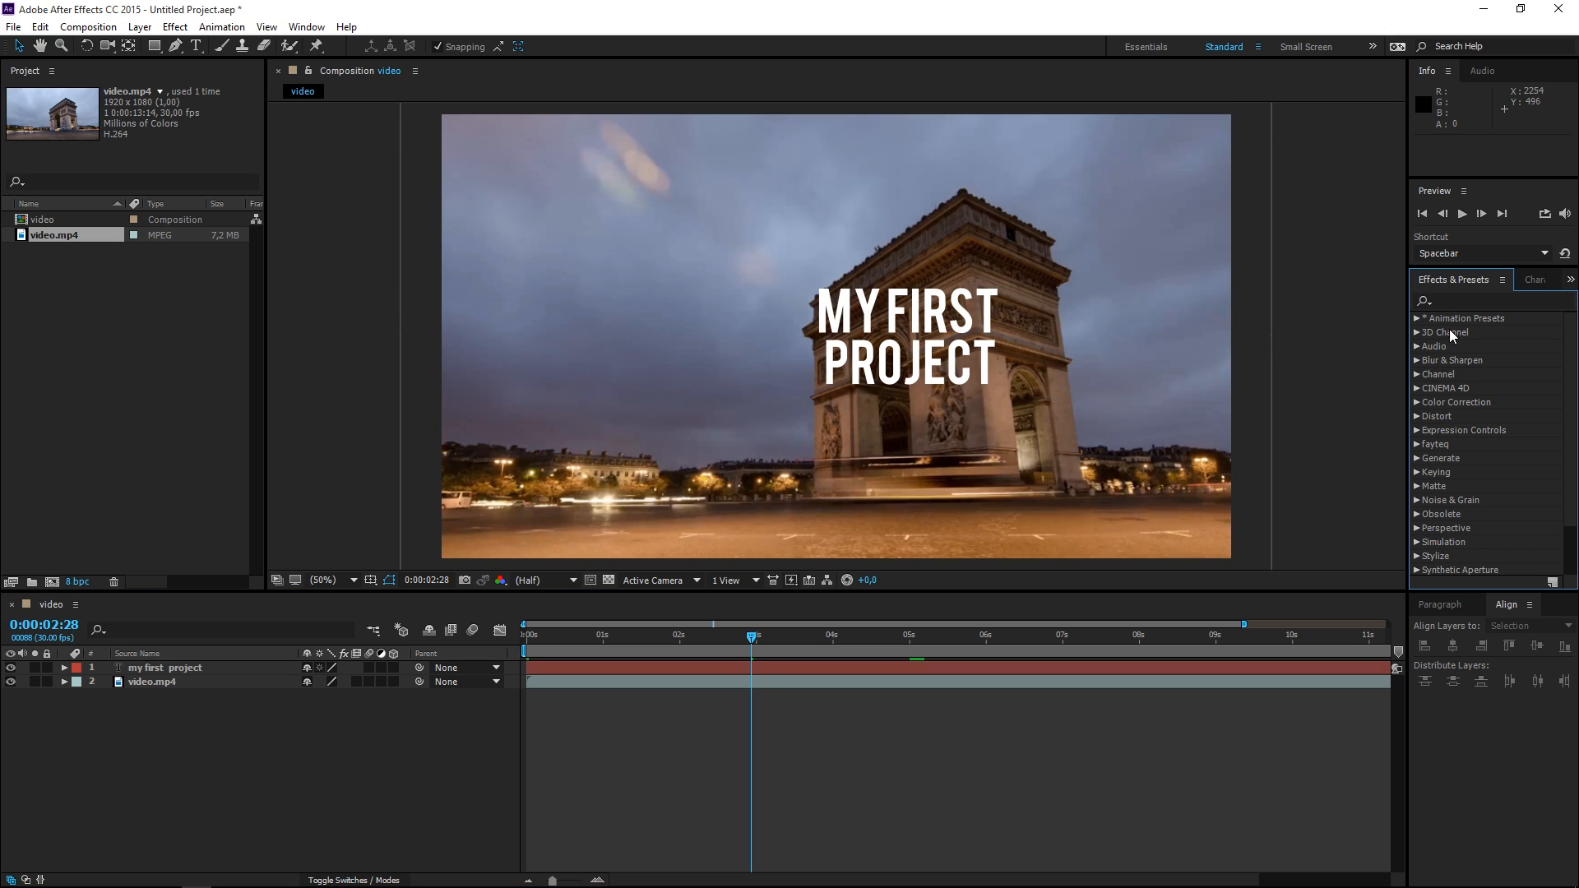
left_click(1451, 302)
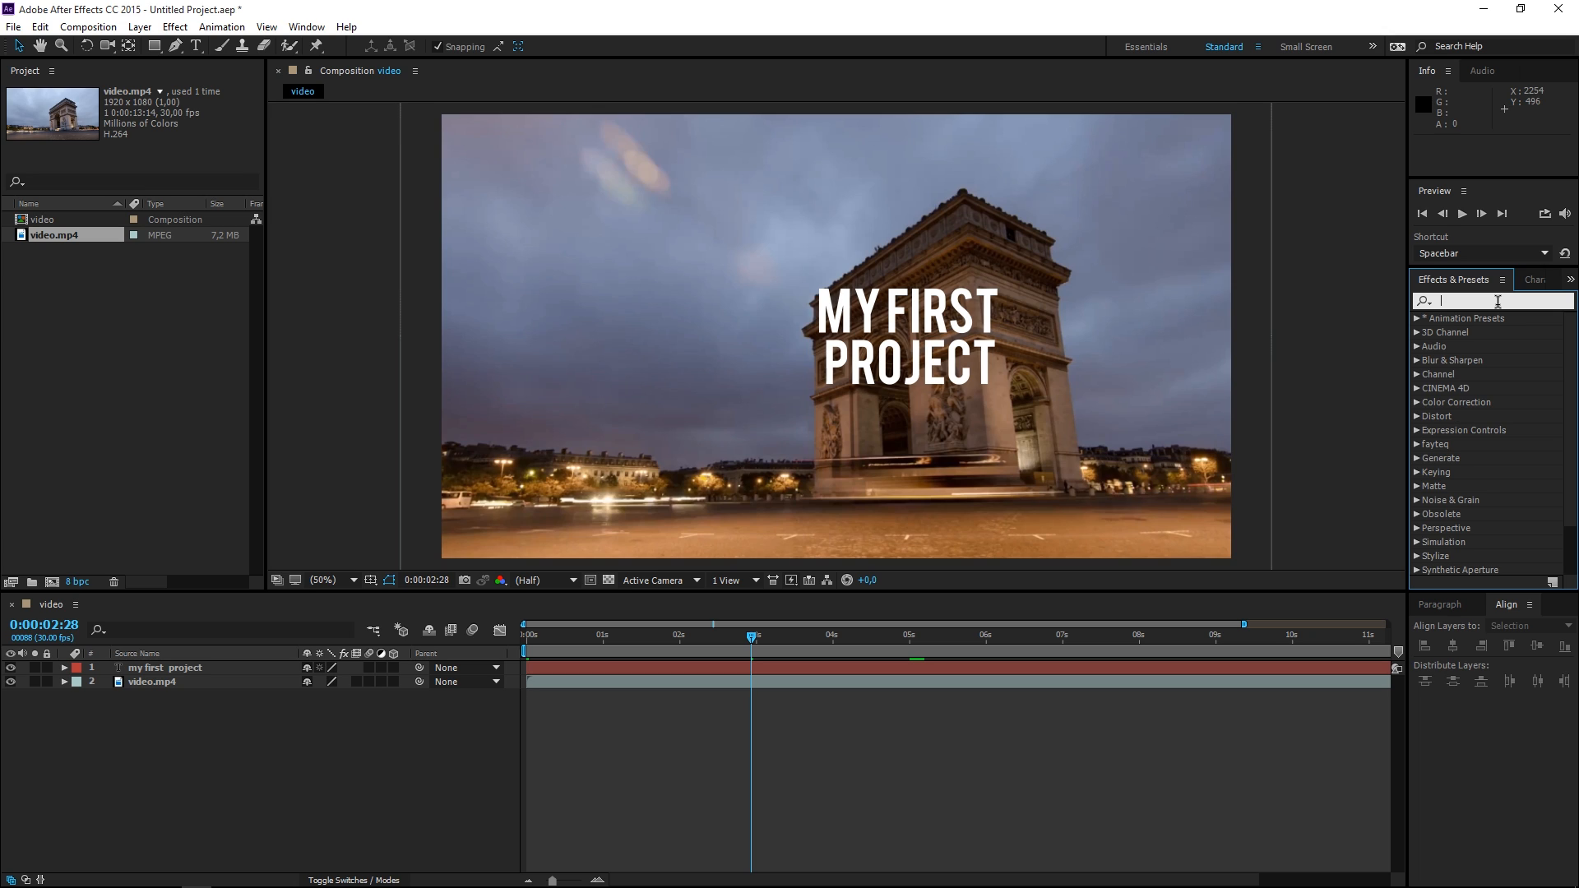
type("tint")
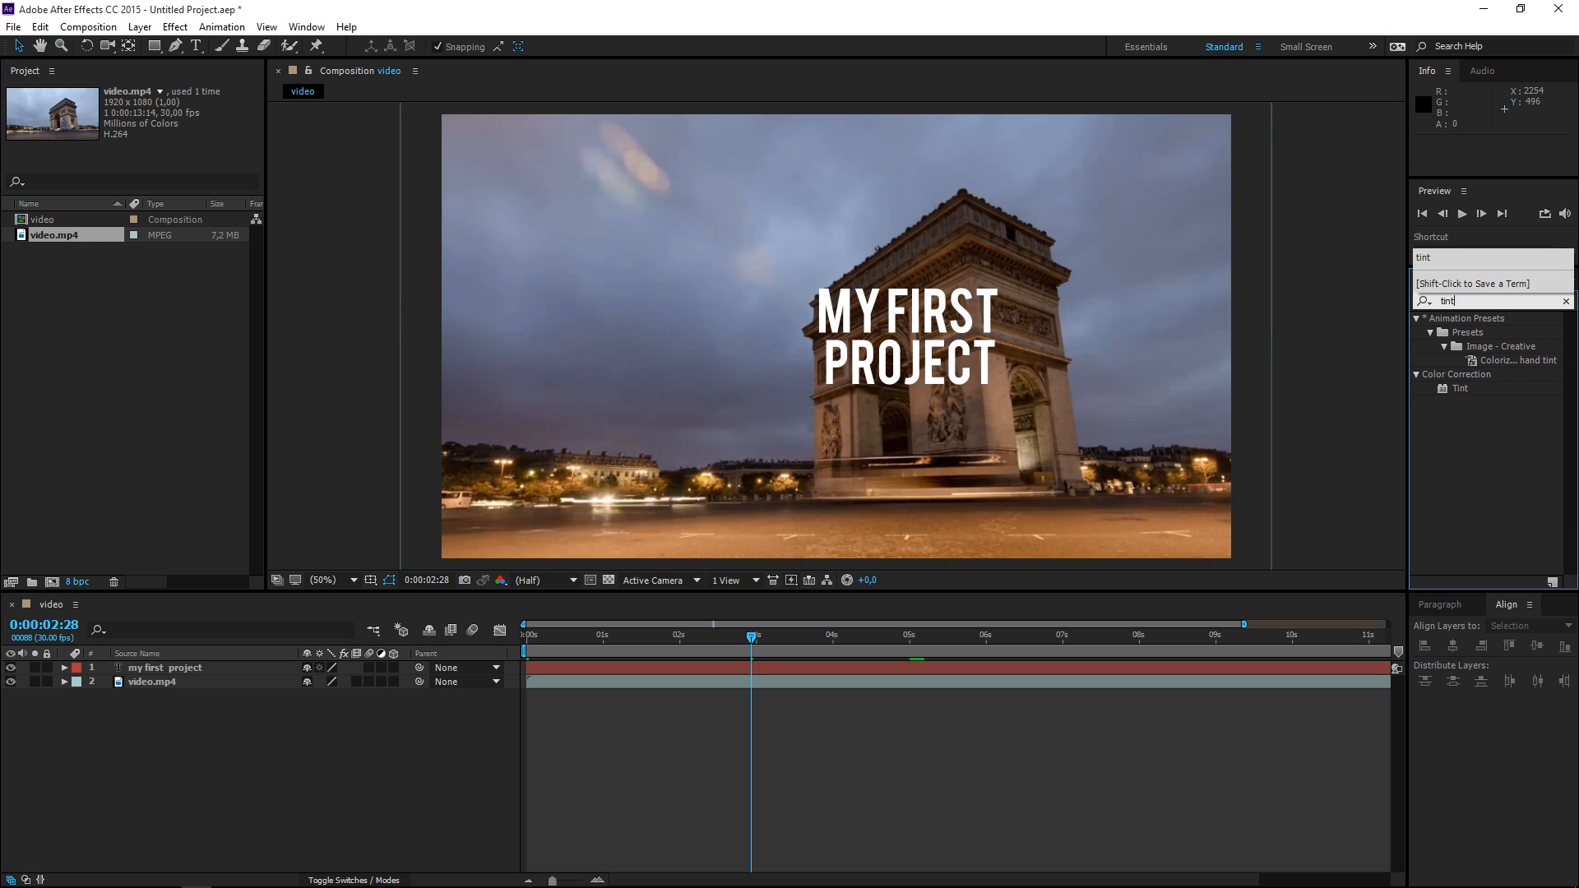
left_click(1451, 394)
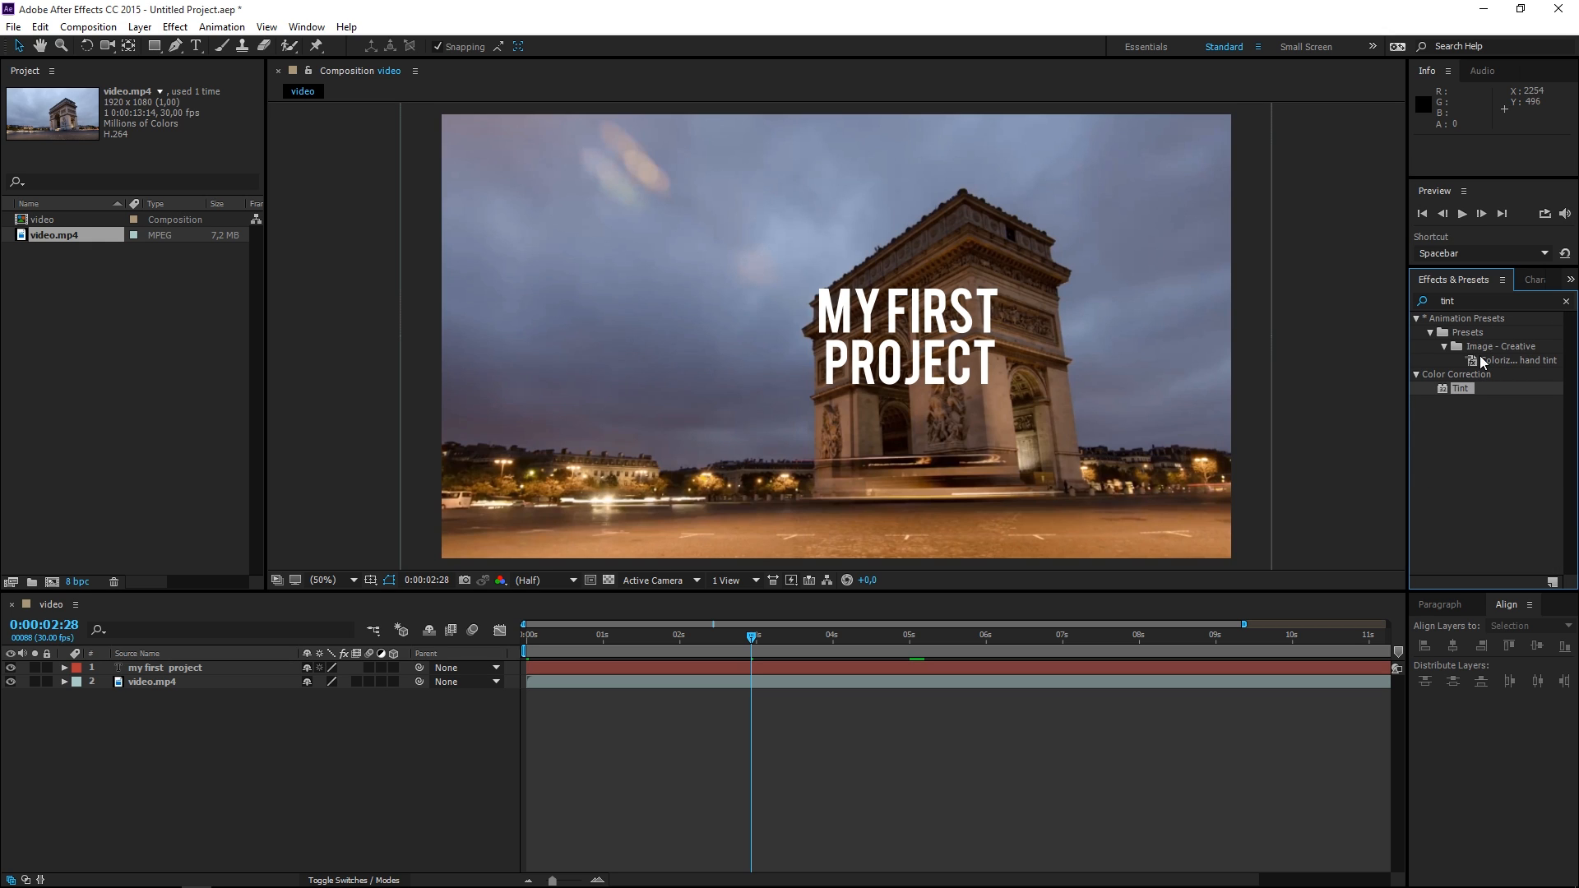
left_click(1565, 302)
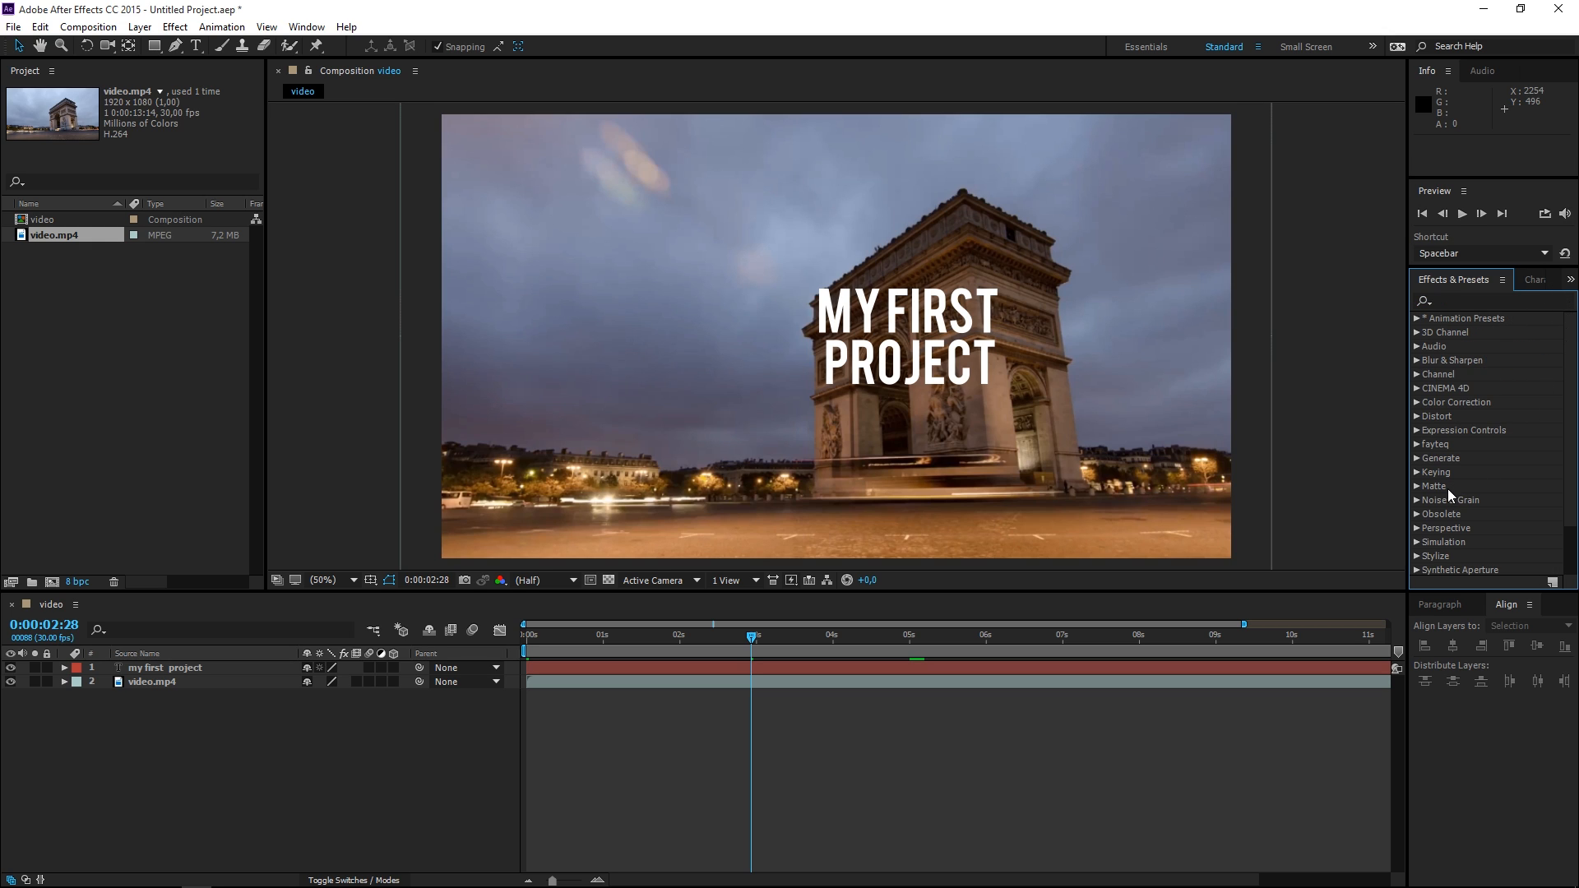
Step: Apply the Tint effect from the Color Correction category to the video.mp4 layer
left_click(1418, 402)
scroll(1464, 423, "down", 5)
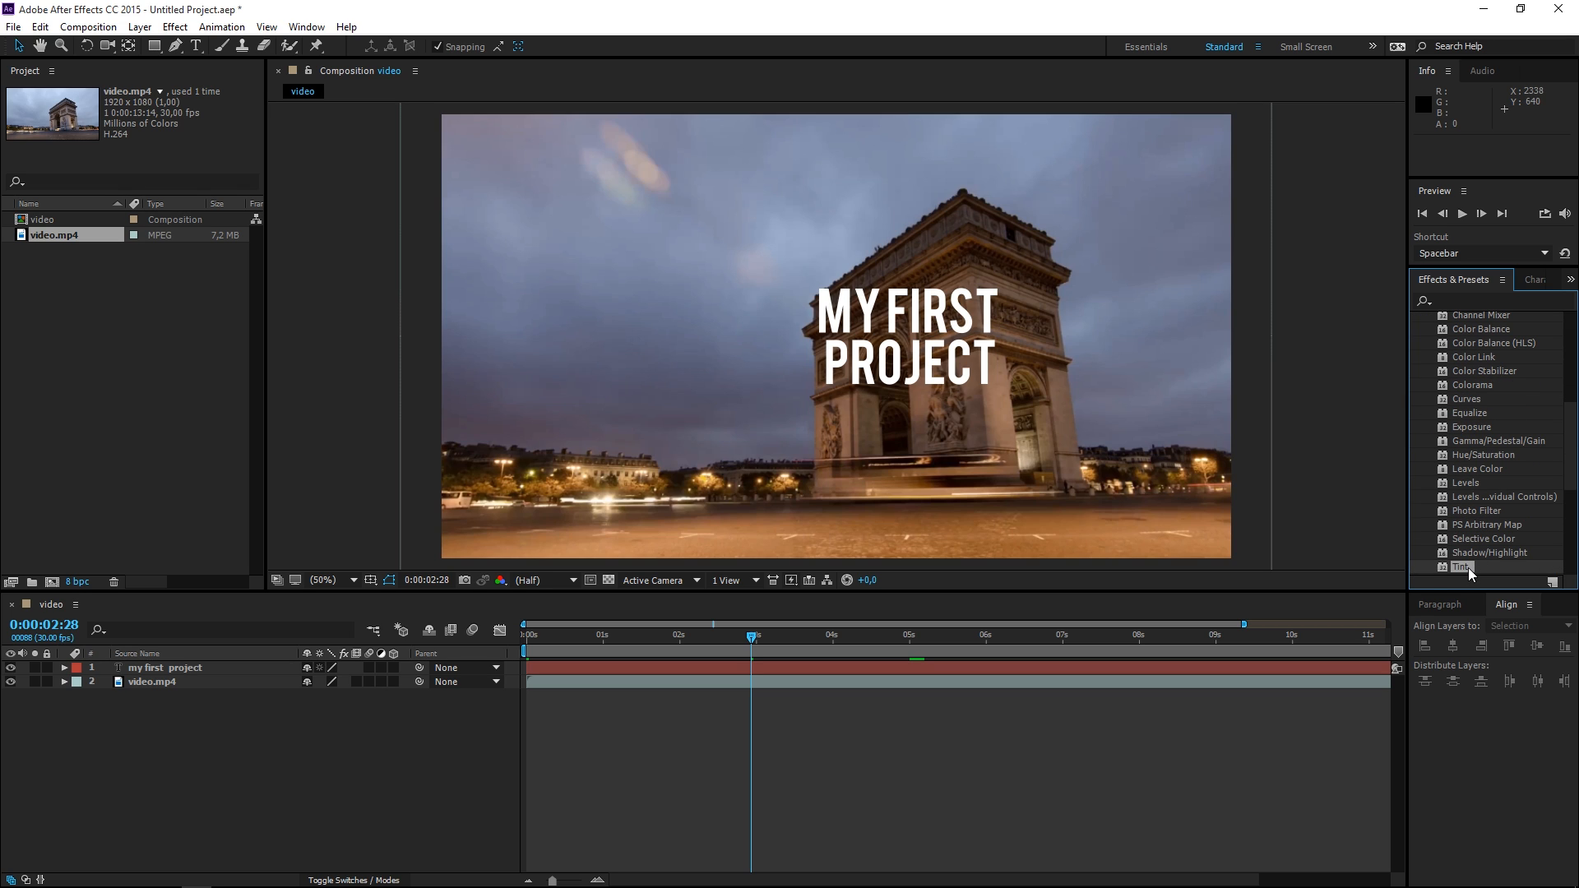
left_click_drag(1464, 570, 154, 687)
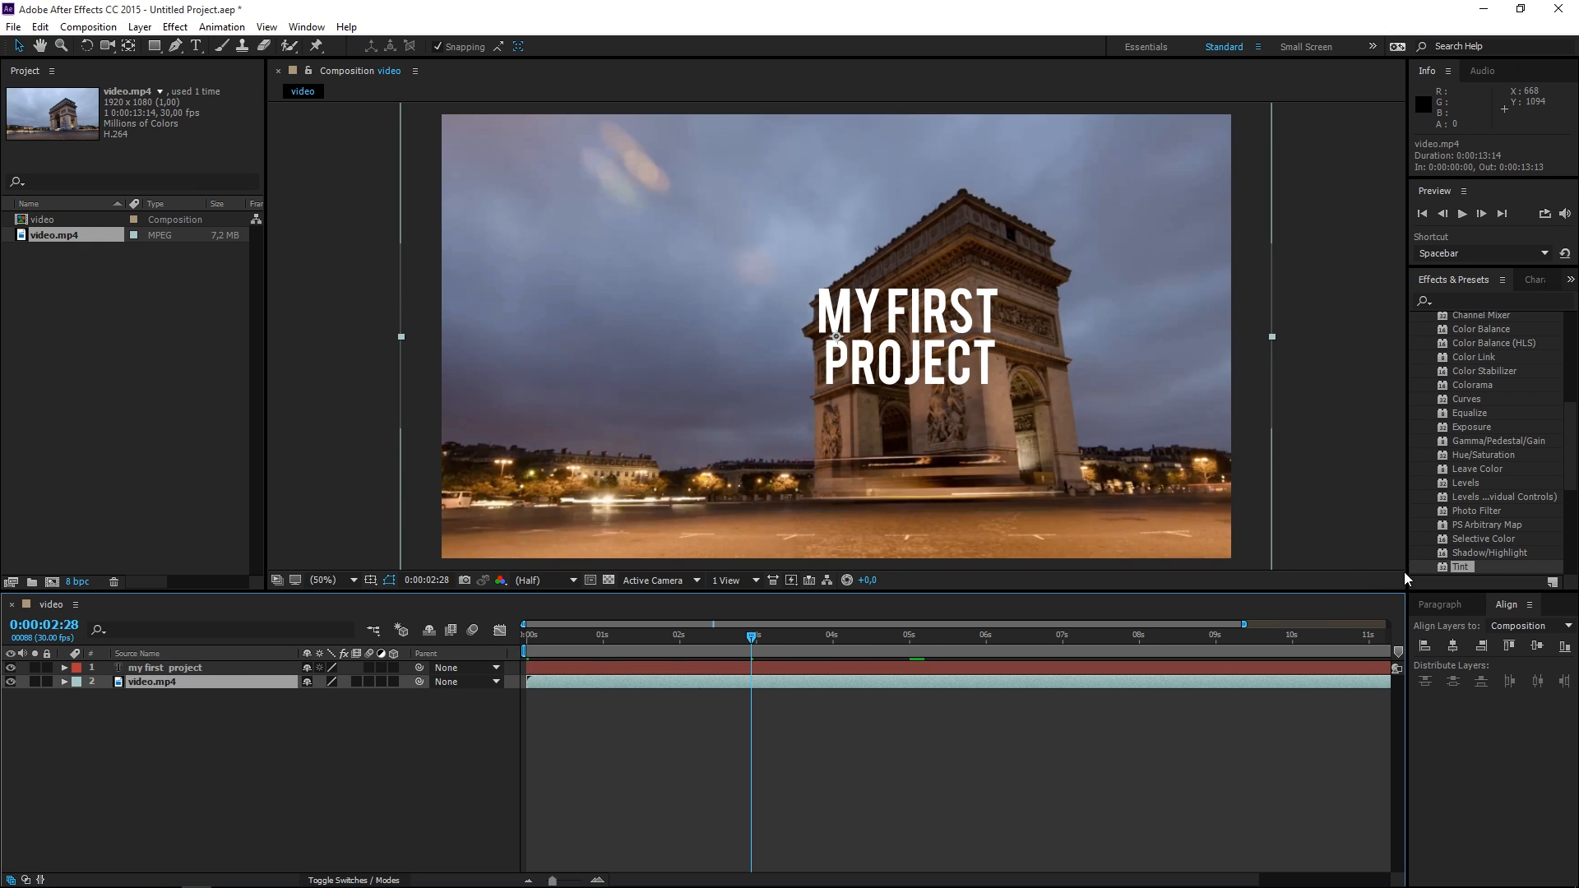
double_click(1463, 569)
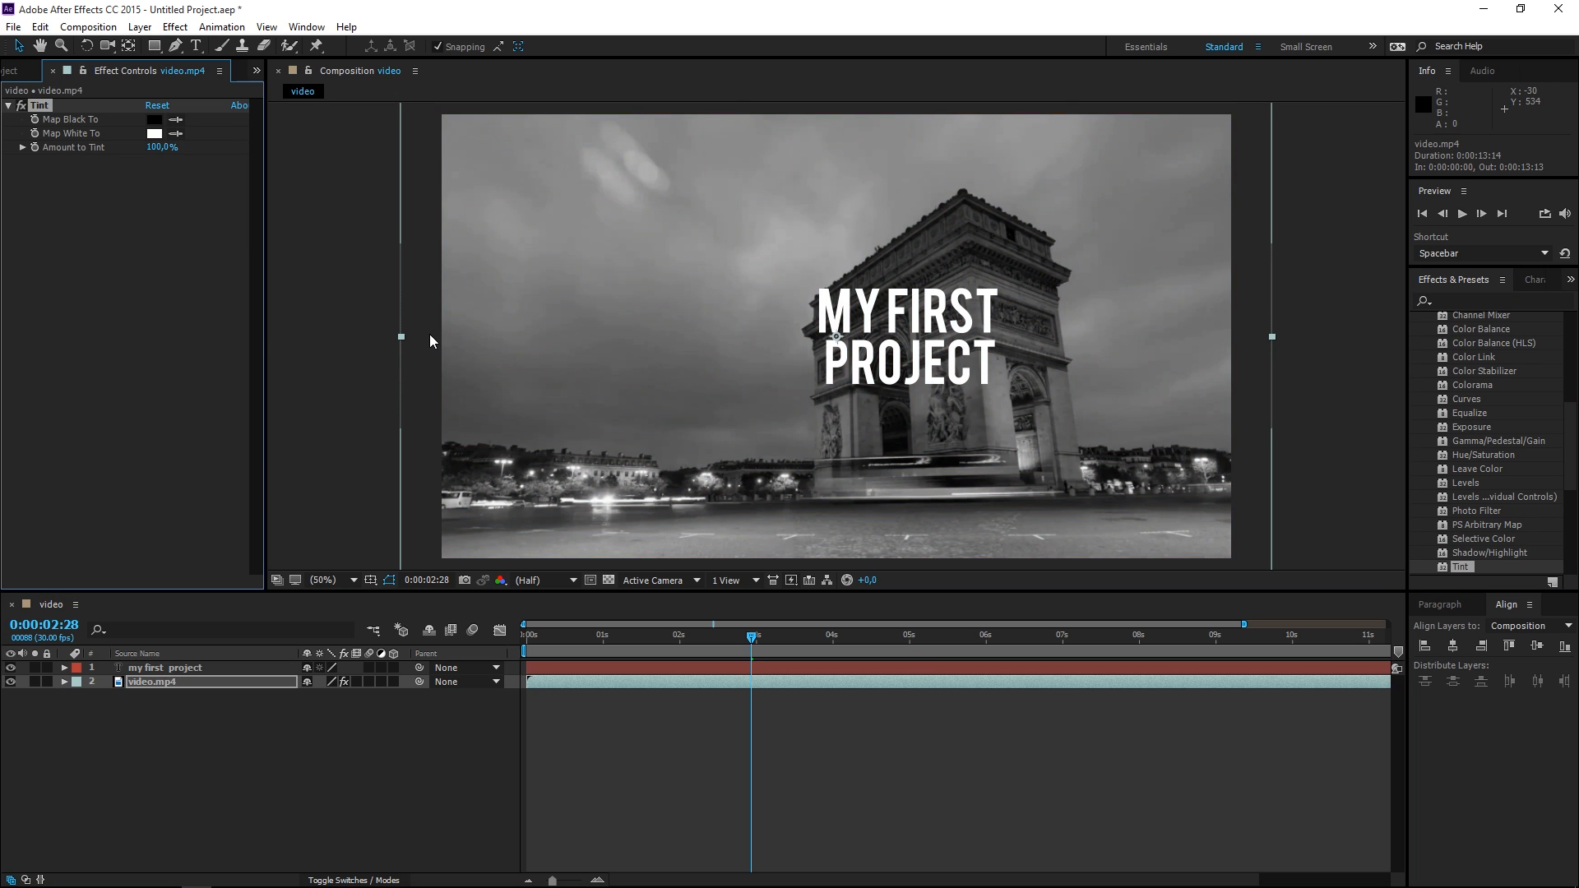
key("ctrl+z")
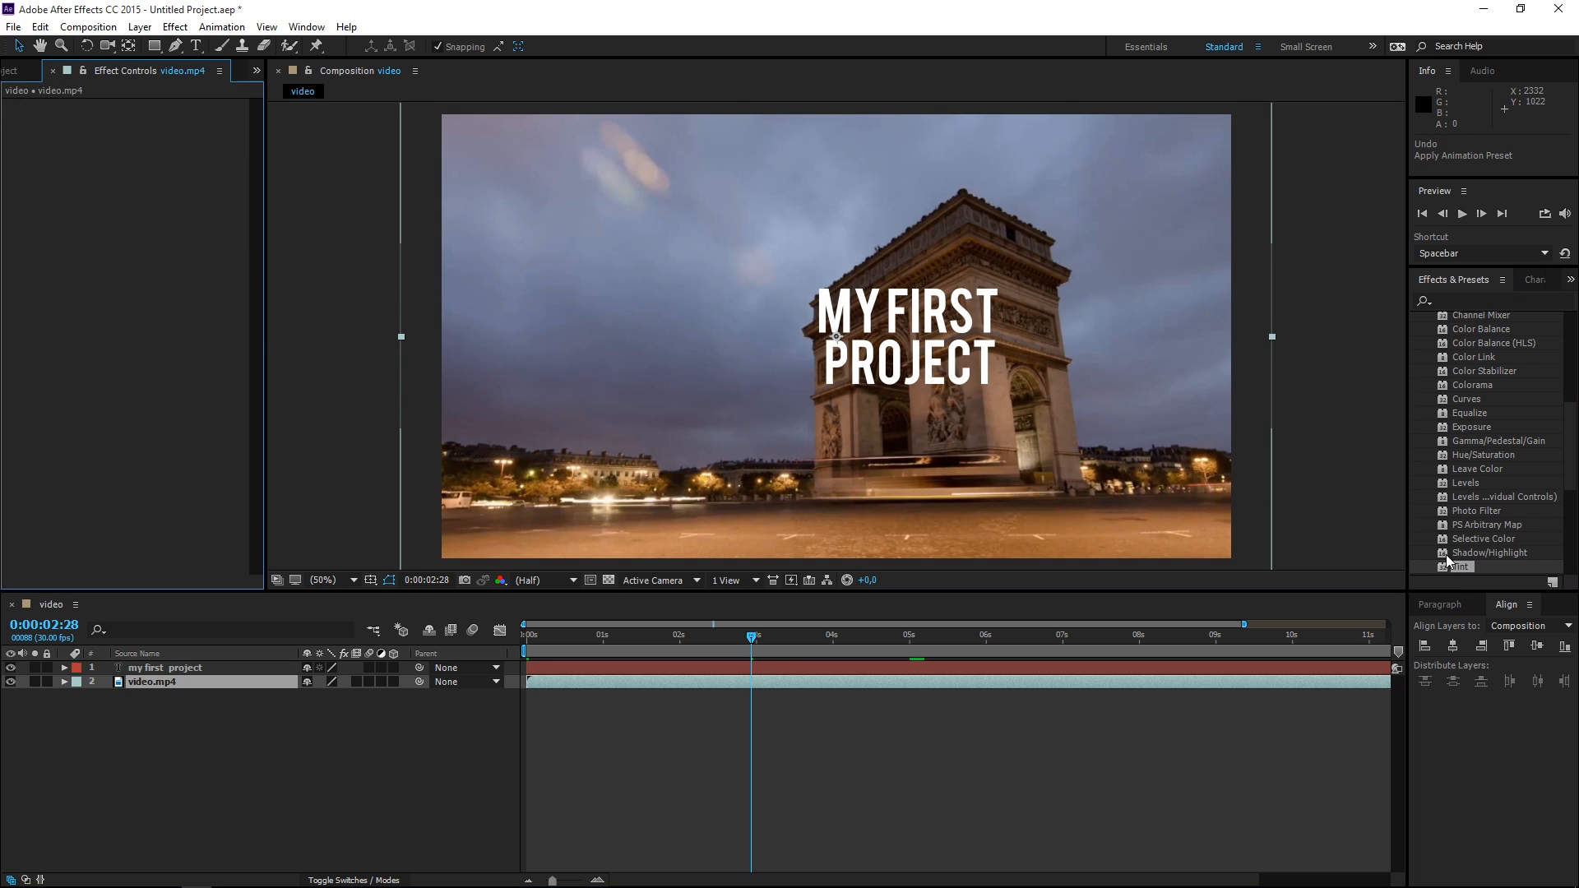
left_click_drag(1463, 567, 614, 684)
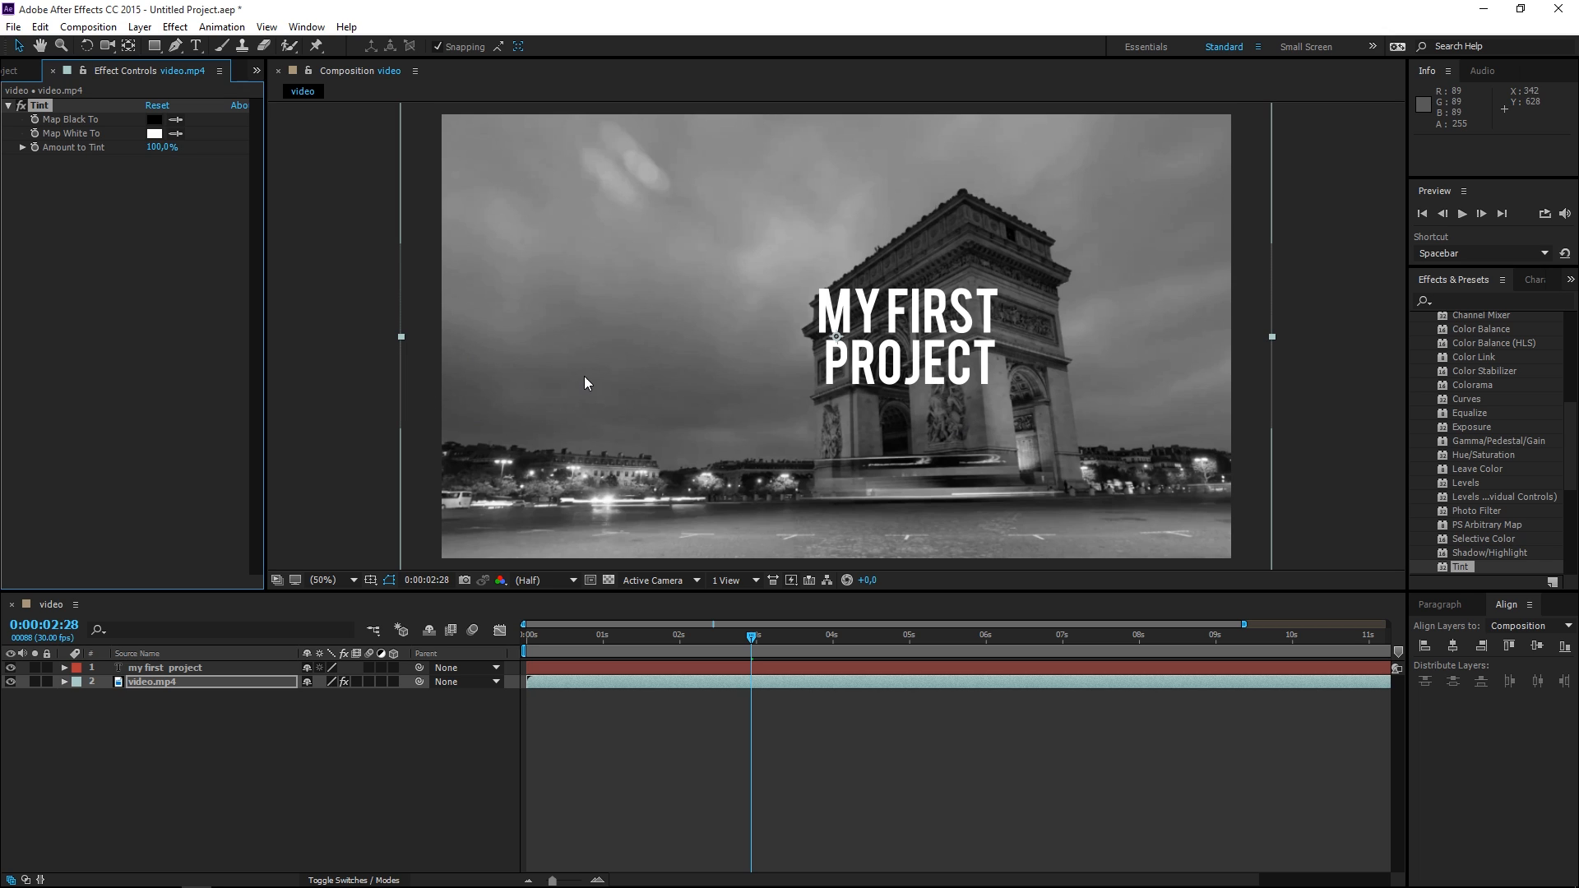
Step: Preview the tinted composition from its start and place the current time indicator at 0:00:04:29
key("Home")
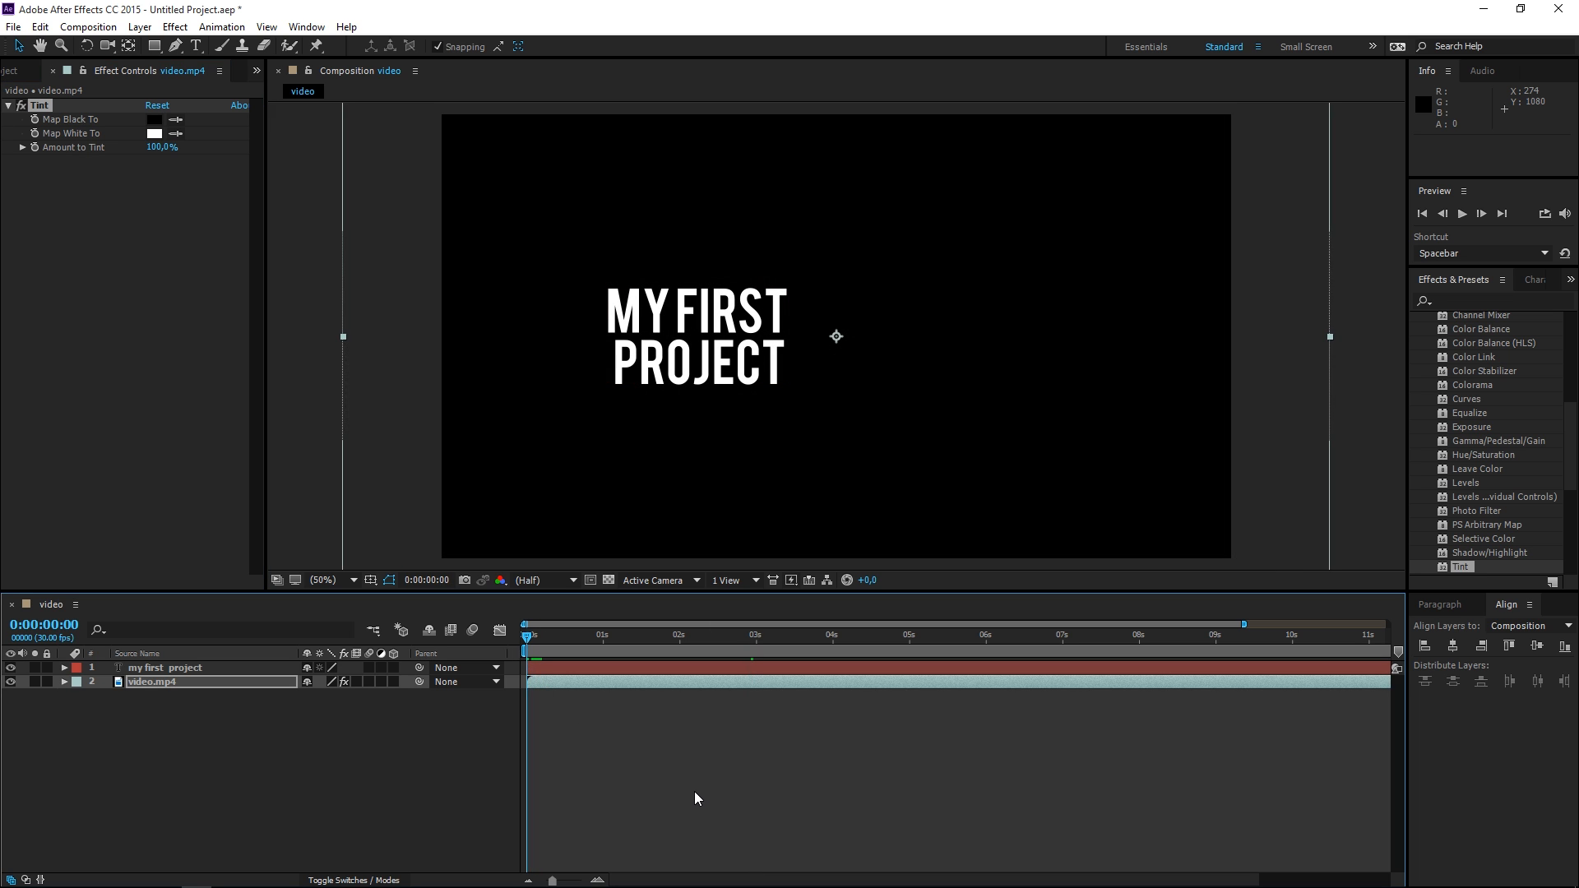
key("space")
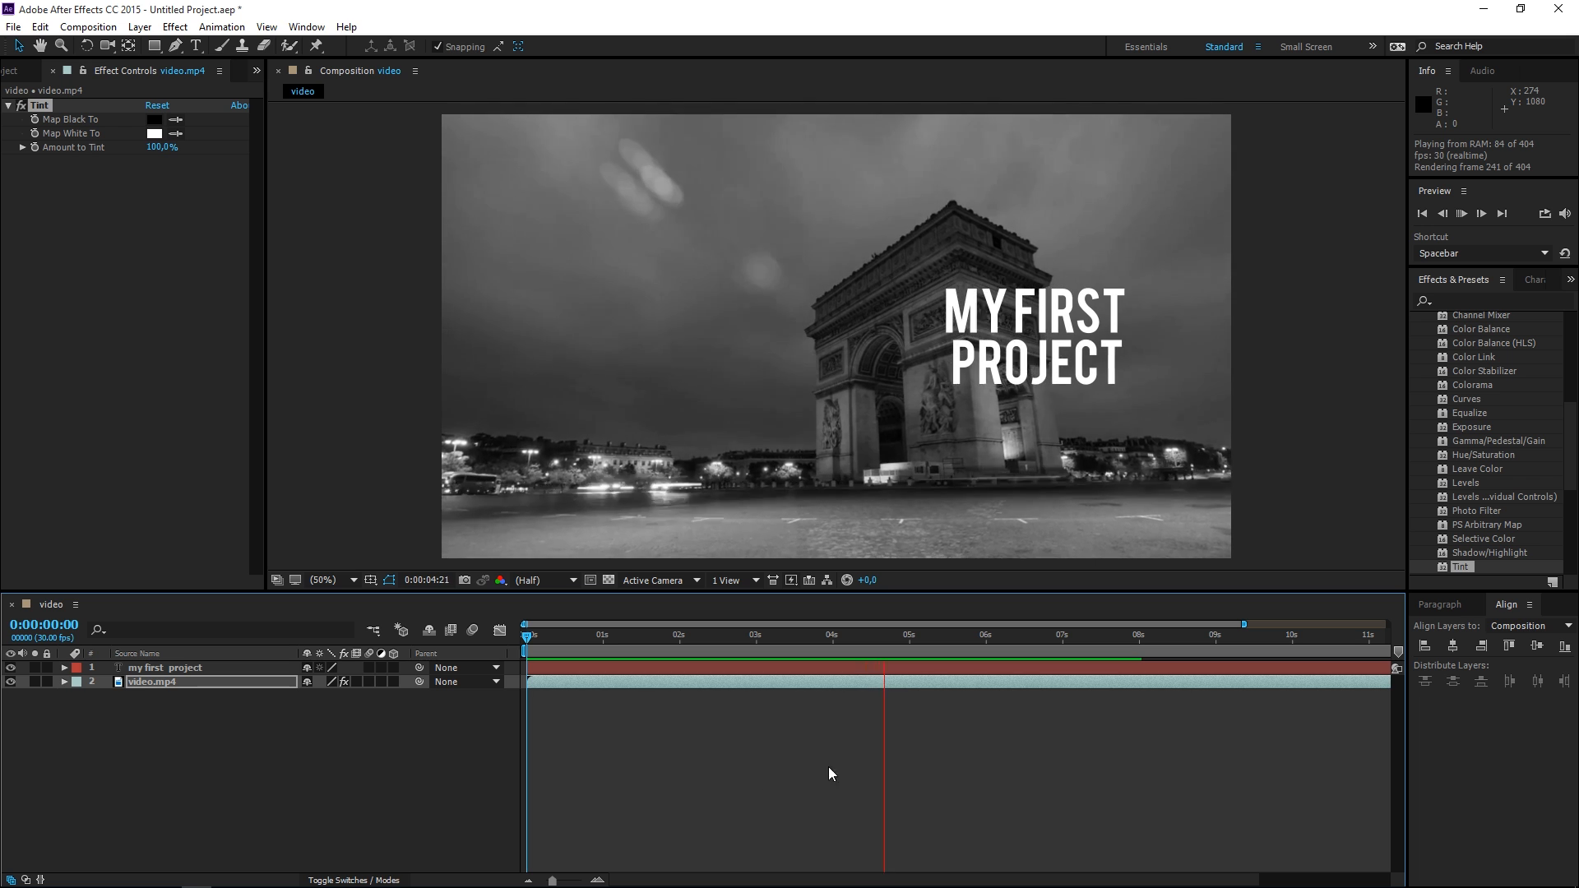
left_click(908, 634)
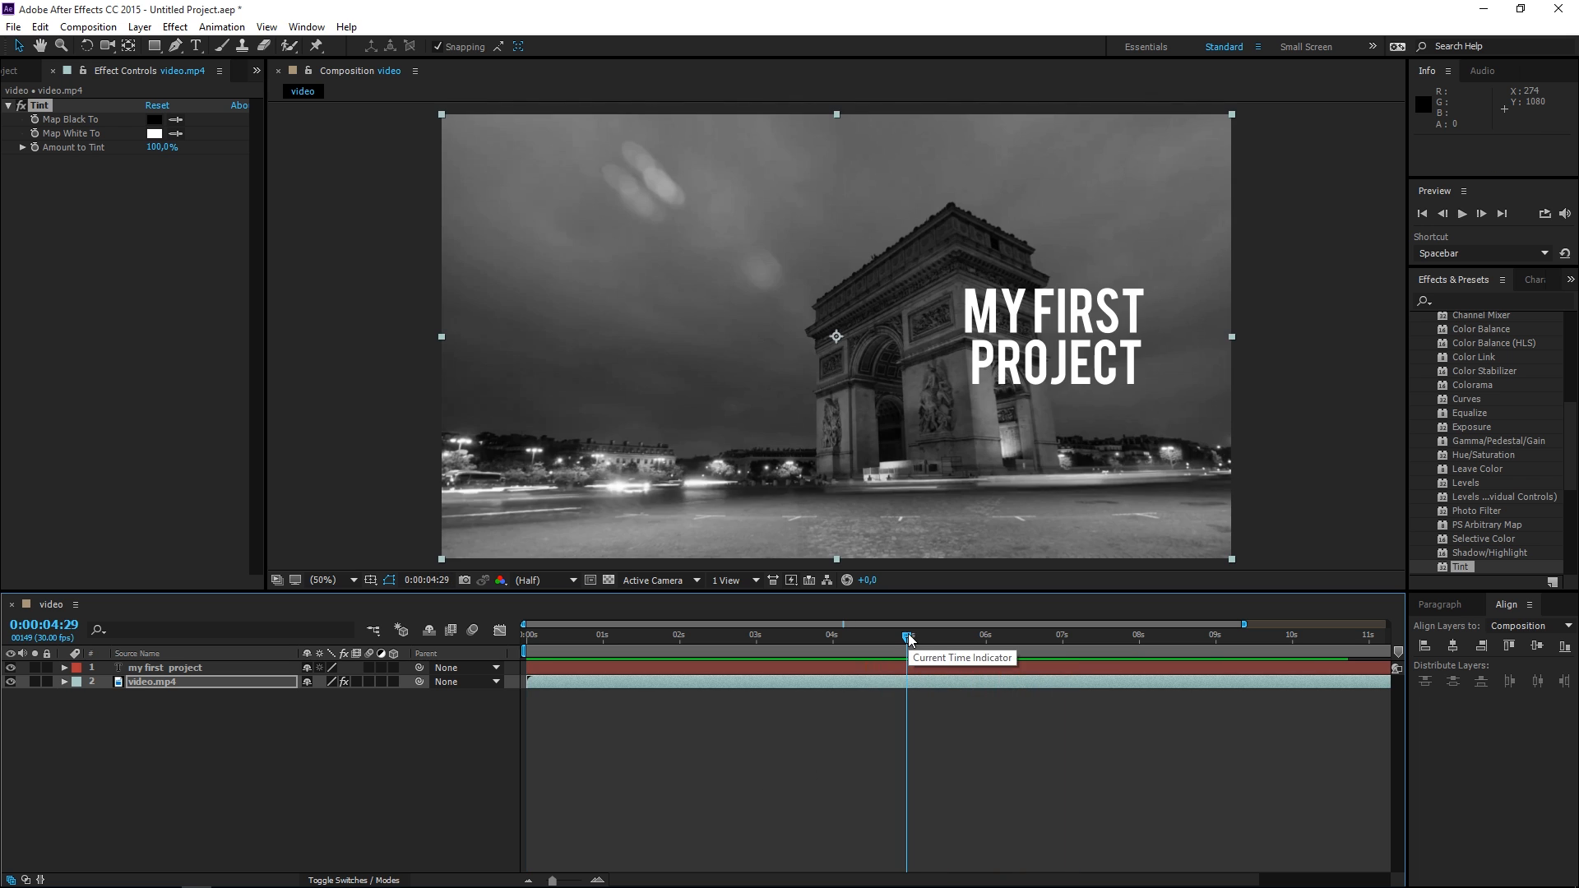
Step: End the work area at 0:00:05:00, trim the composition to it, and show the whole trimmed duration in the timeline
left_click(528, 880)
left_click_drag(1389, 649, 987, 651)
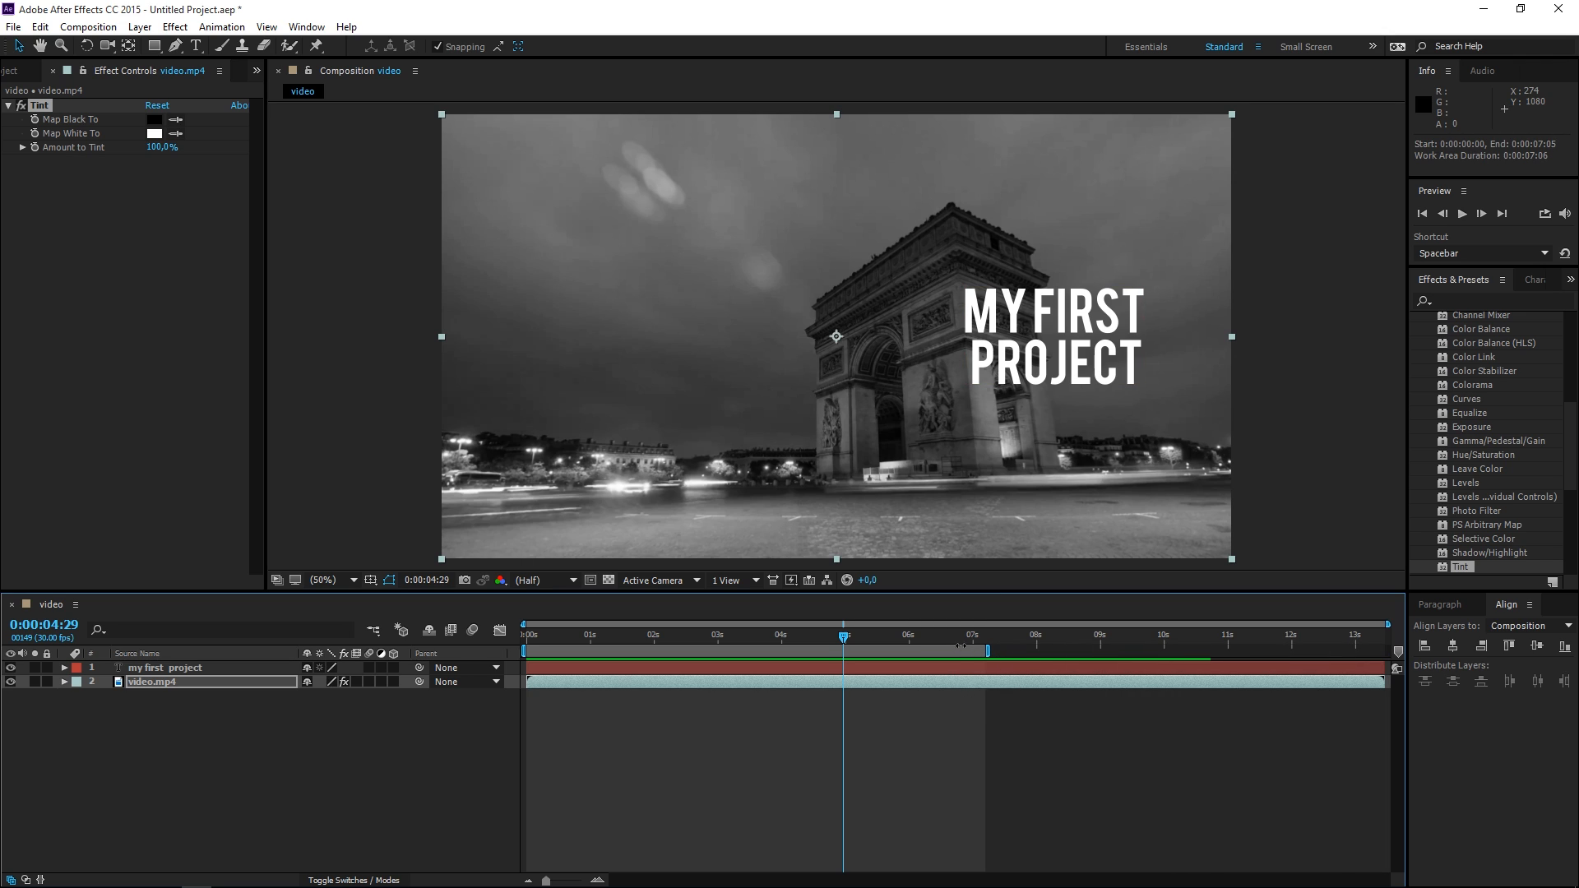
left_click_drag(546, 880, 563, 881)
left_click_drag(1216, 650, 921, 644)
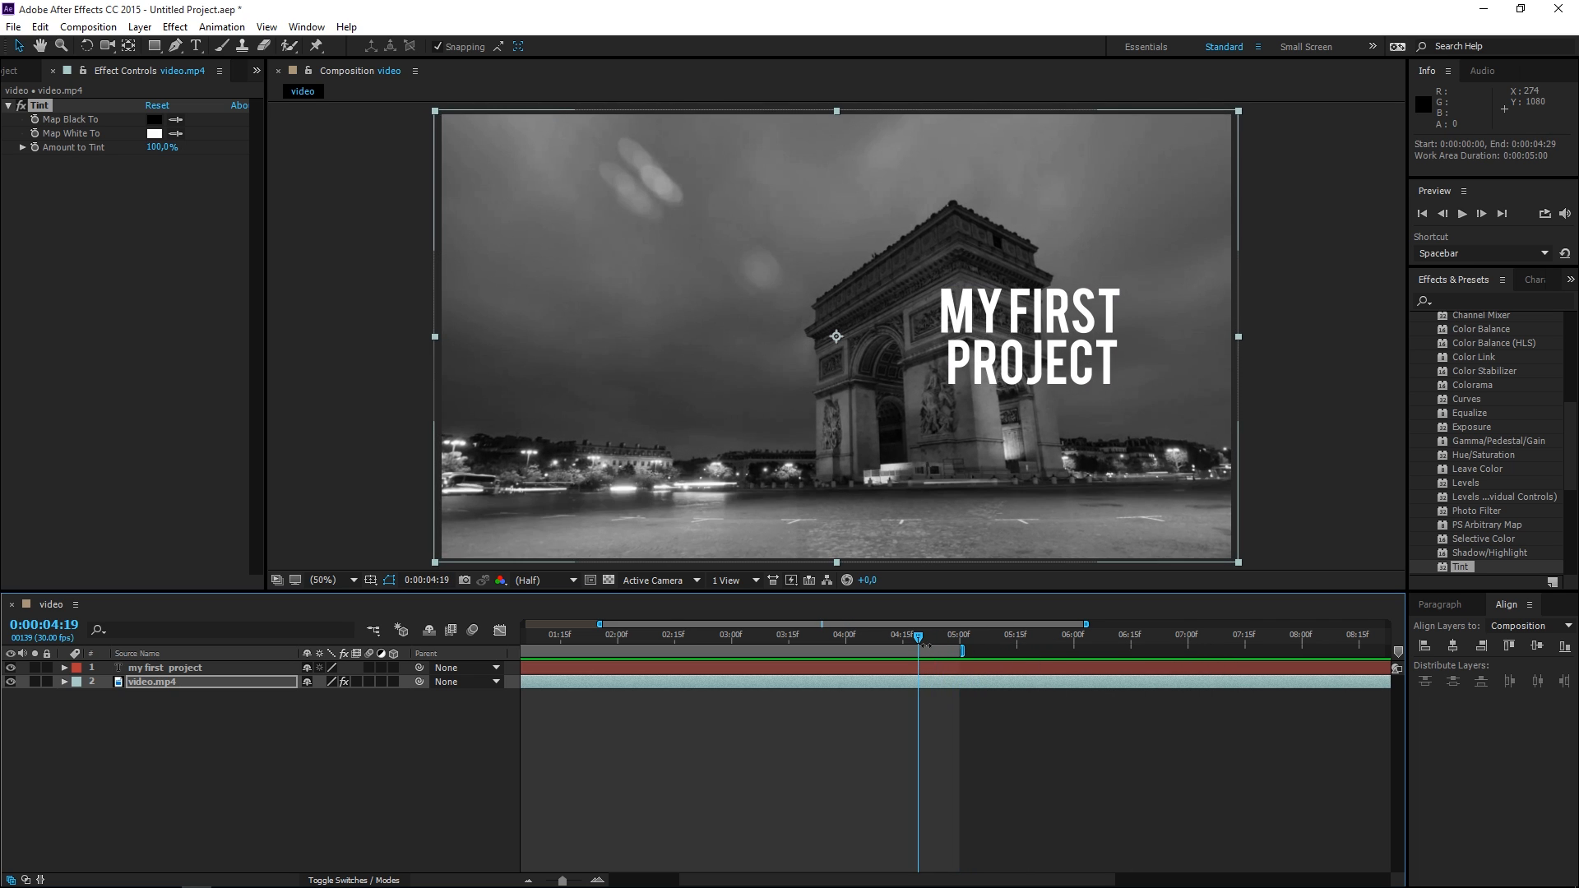
right_click(936, 649)
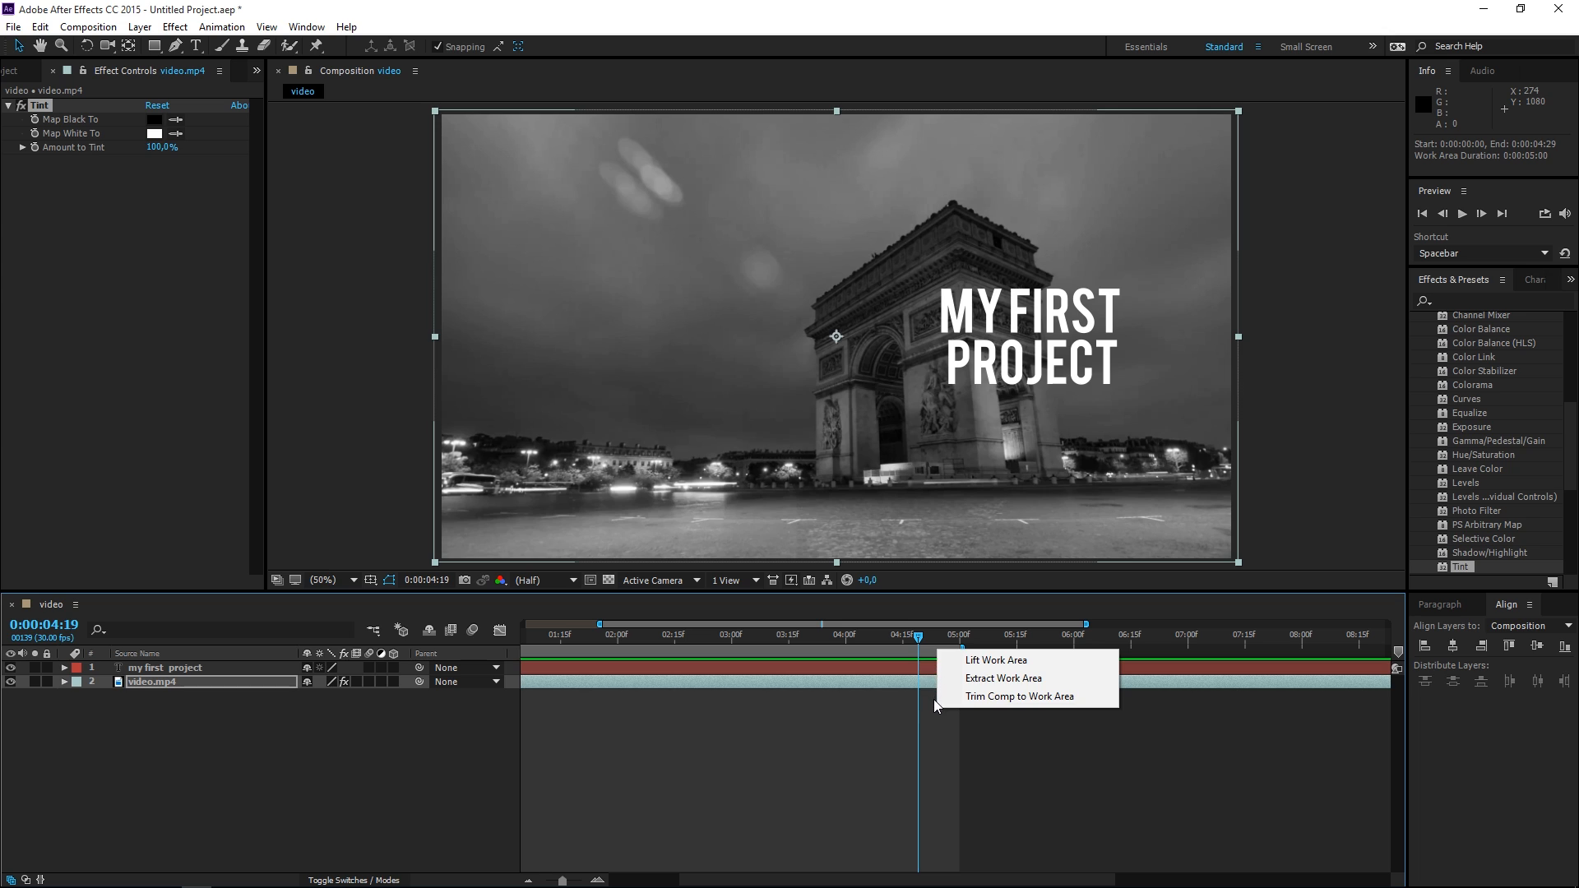
left_click(1074, 700)
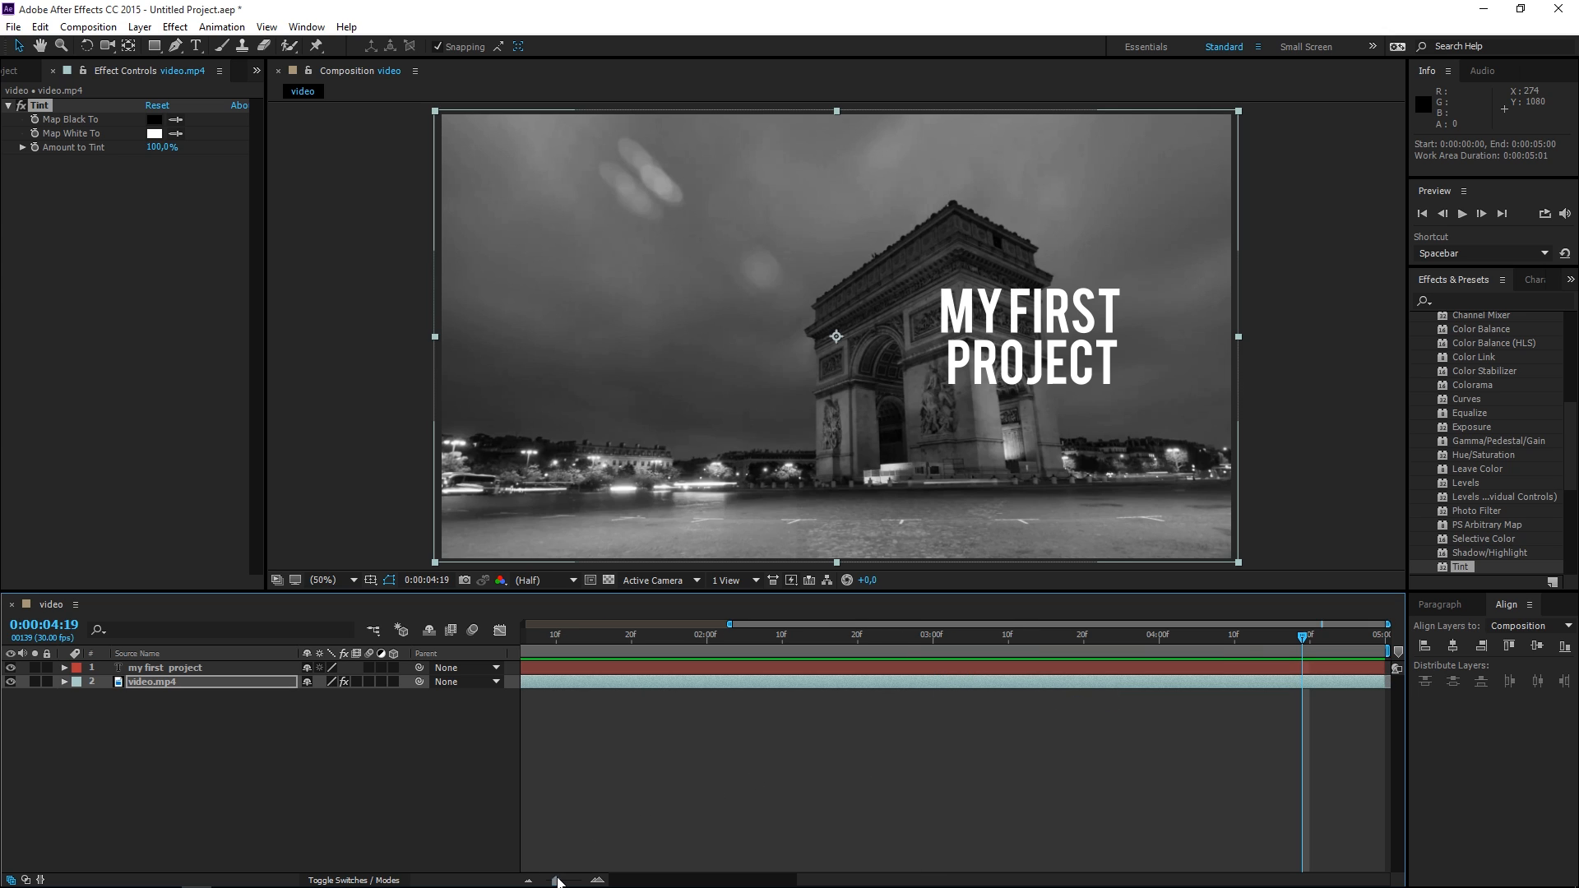
left_click_drag(556, 880, 545, 880)
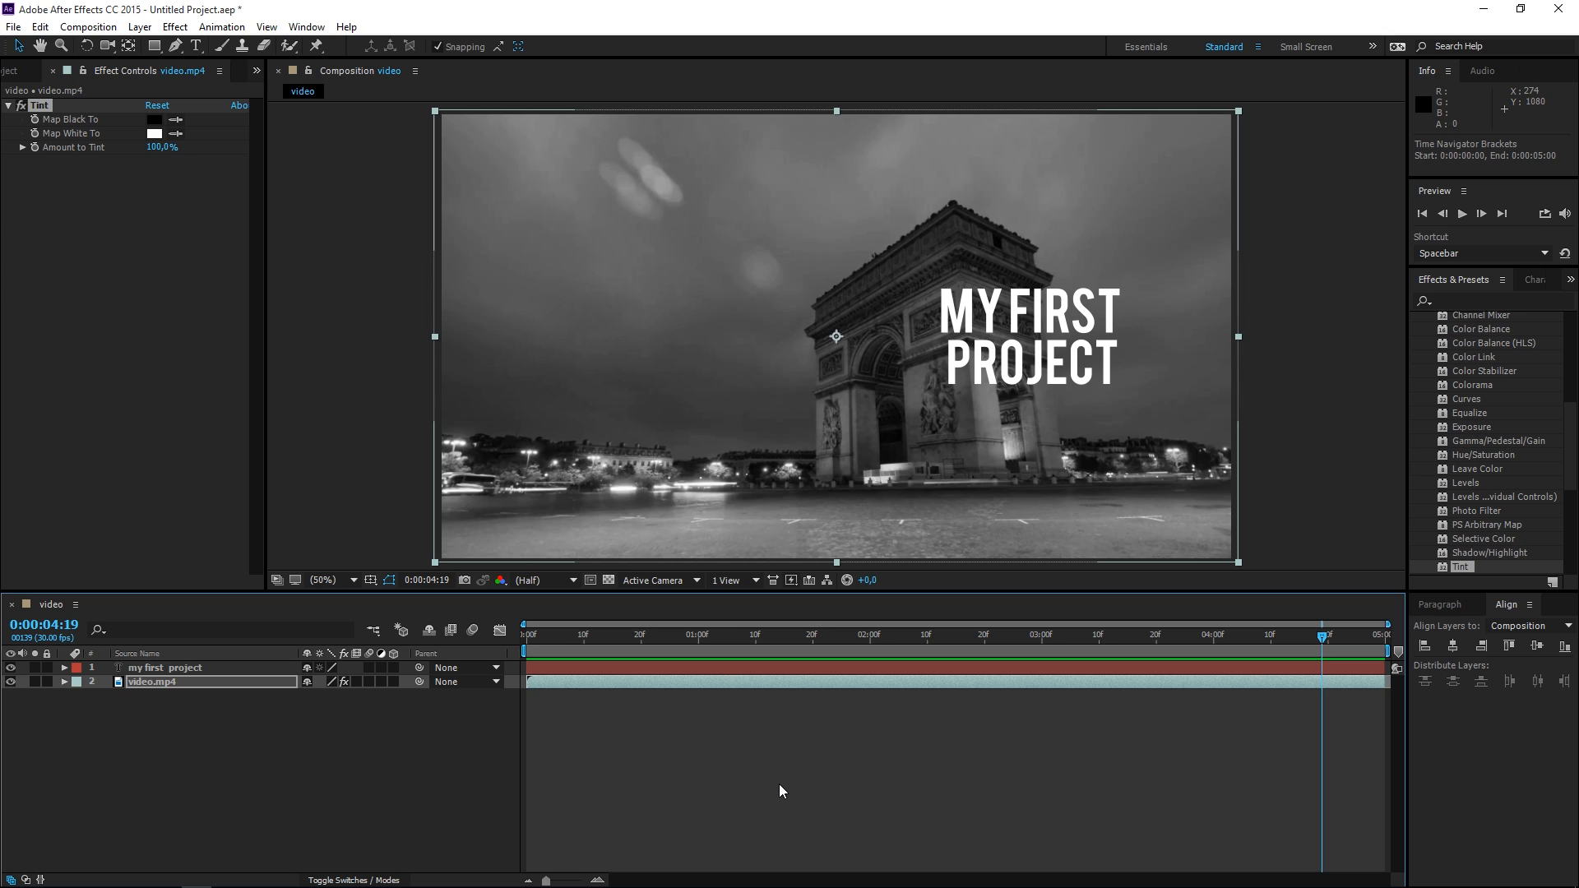
Step: Return to 0:00:00:00 and add the video composition to the Render Queue
key("Home")
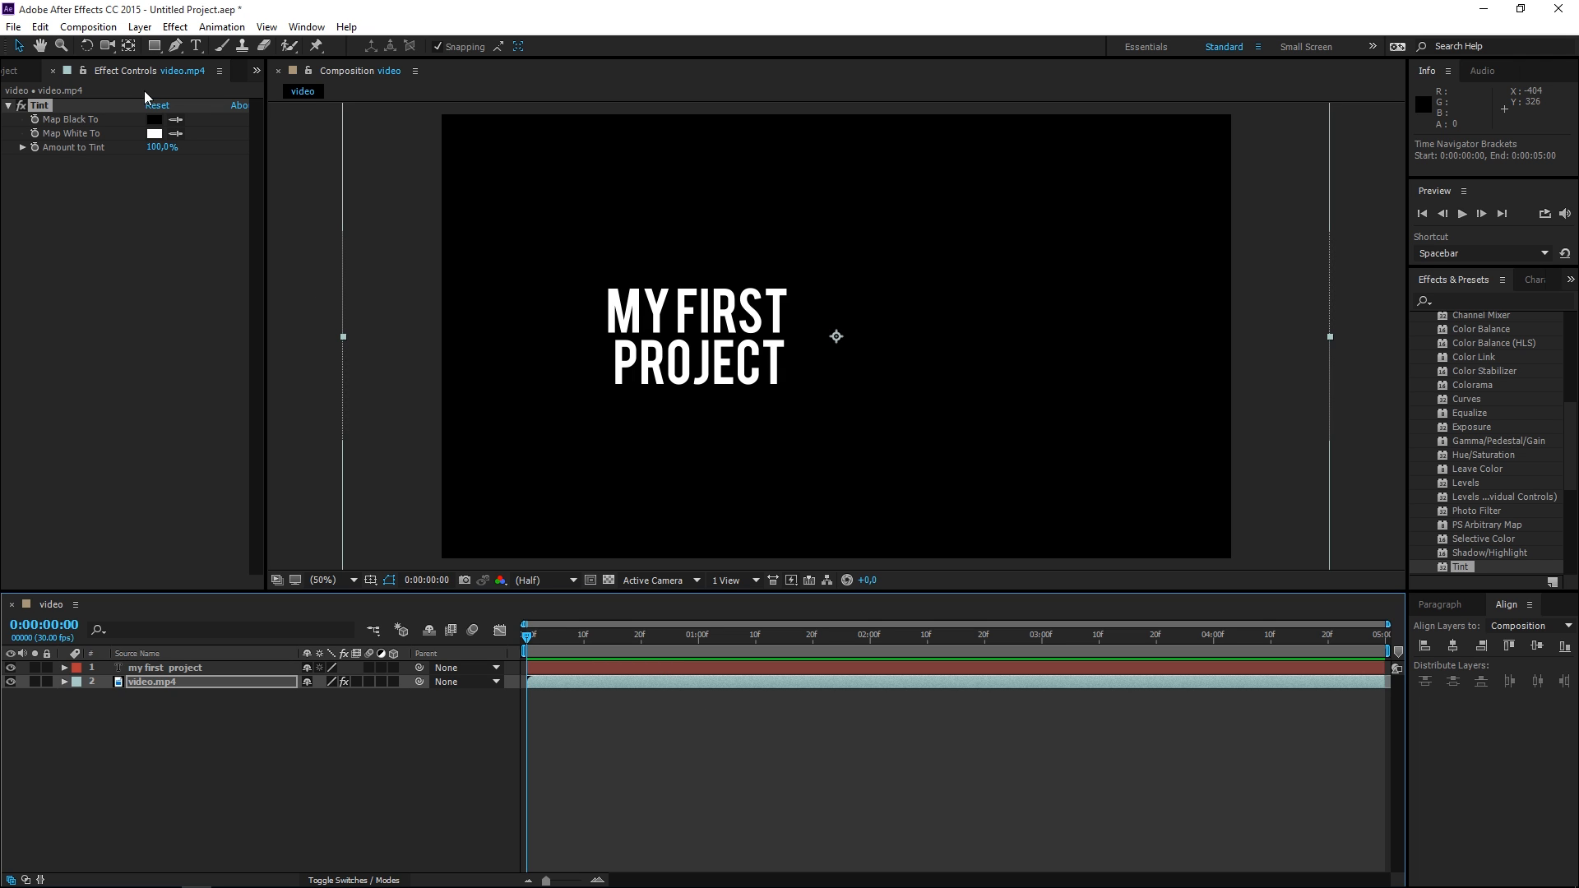
left_click(89, 27)
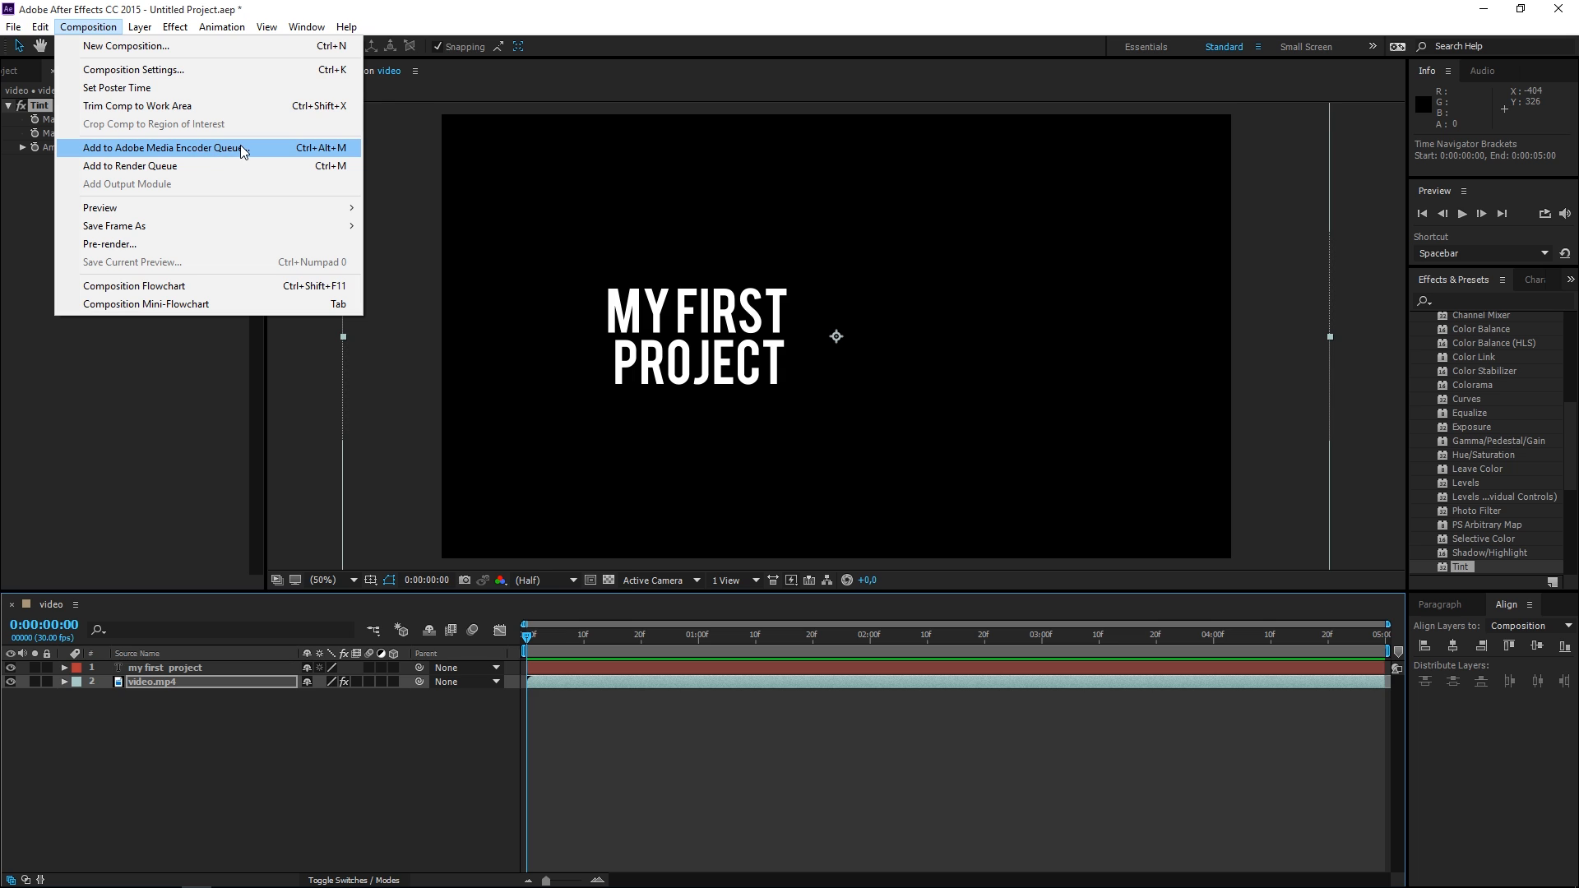
left_click(225, 166)
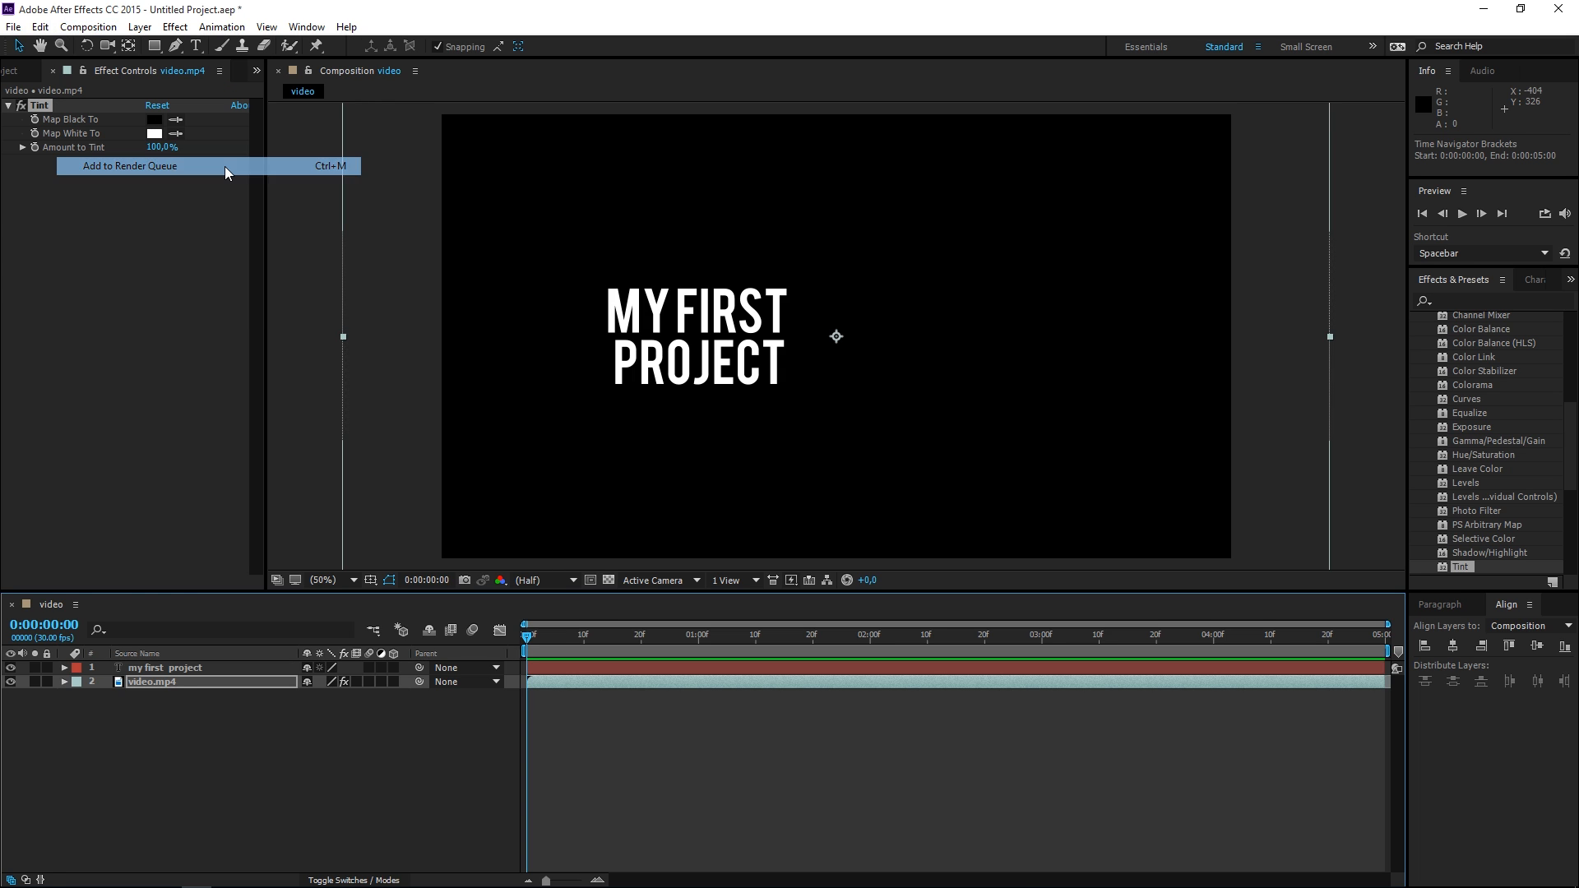
left_click(335, 810)
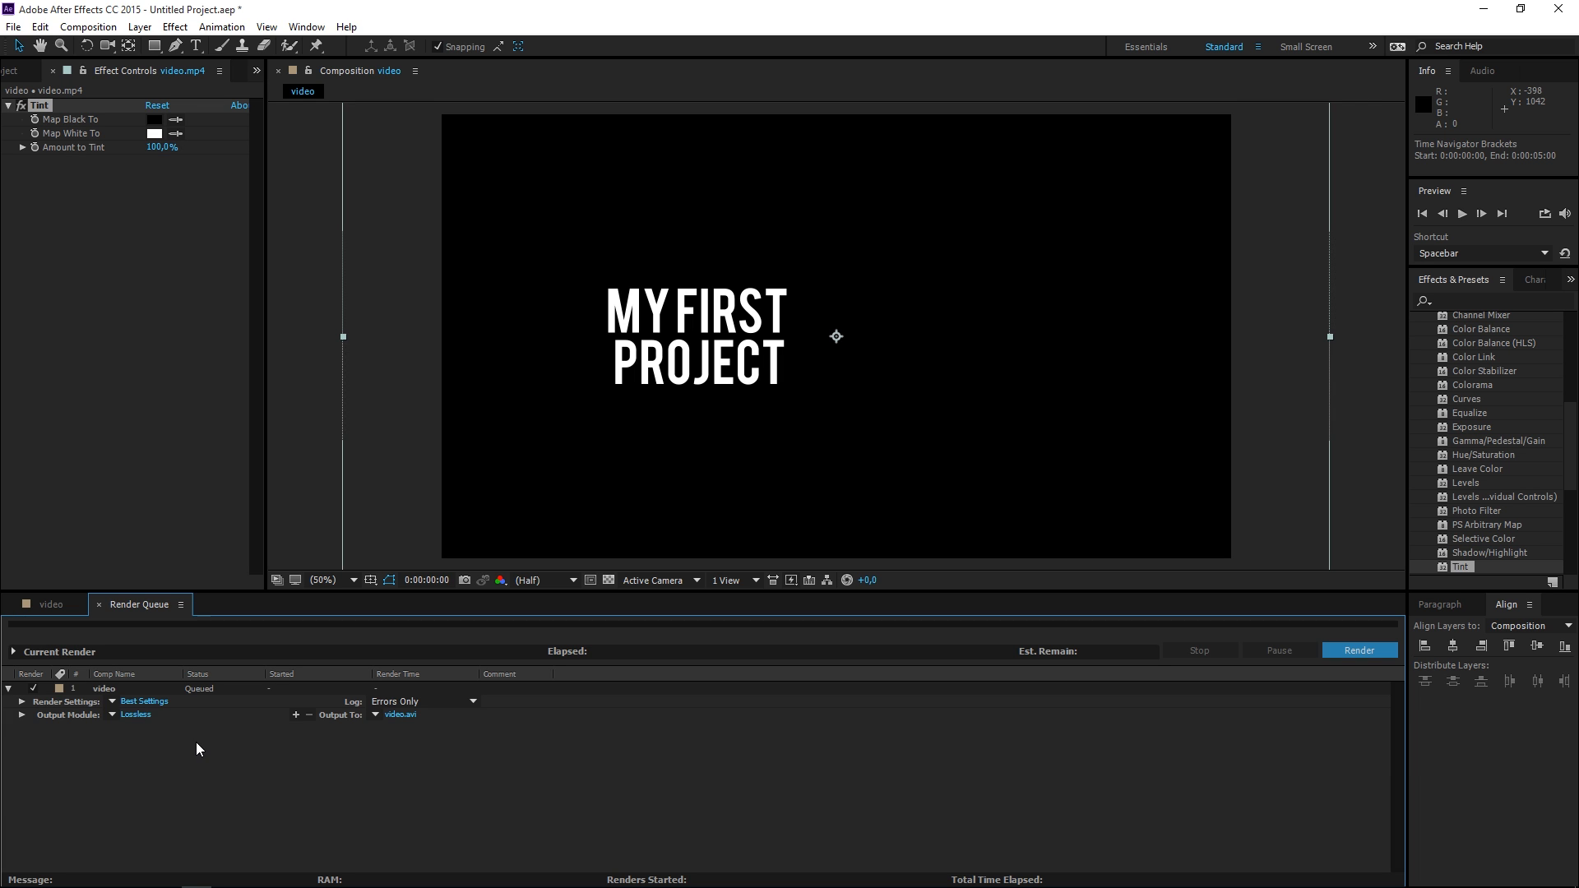
Step: Open the output module settings of the queued video composition
left_click(135, 715)
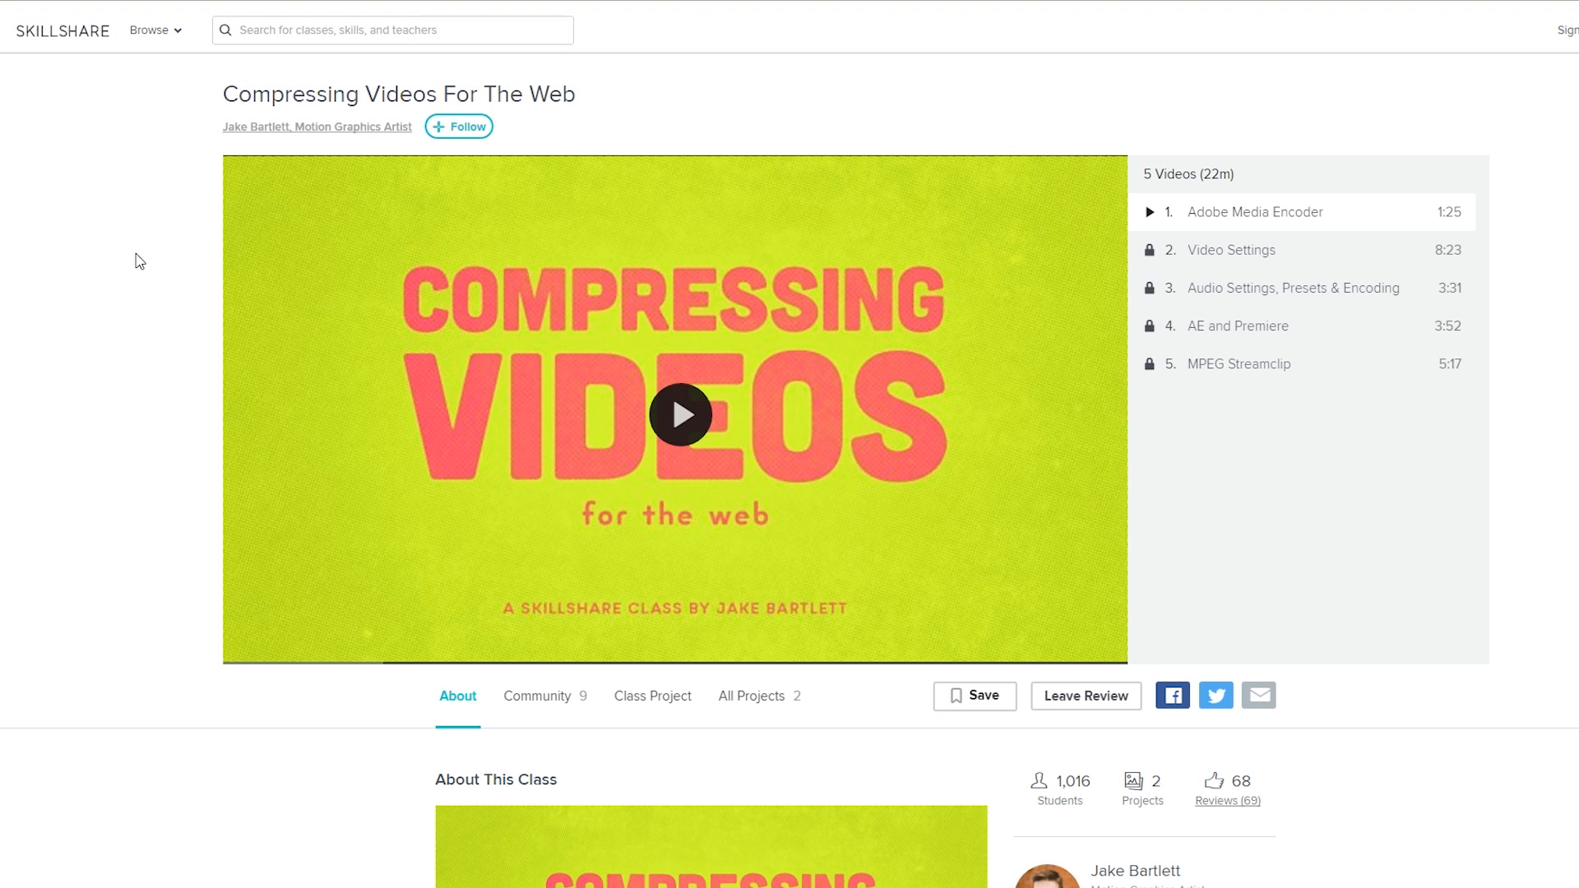
scroll(140, 261, "down", 5)
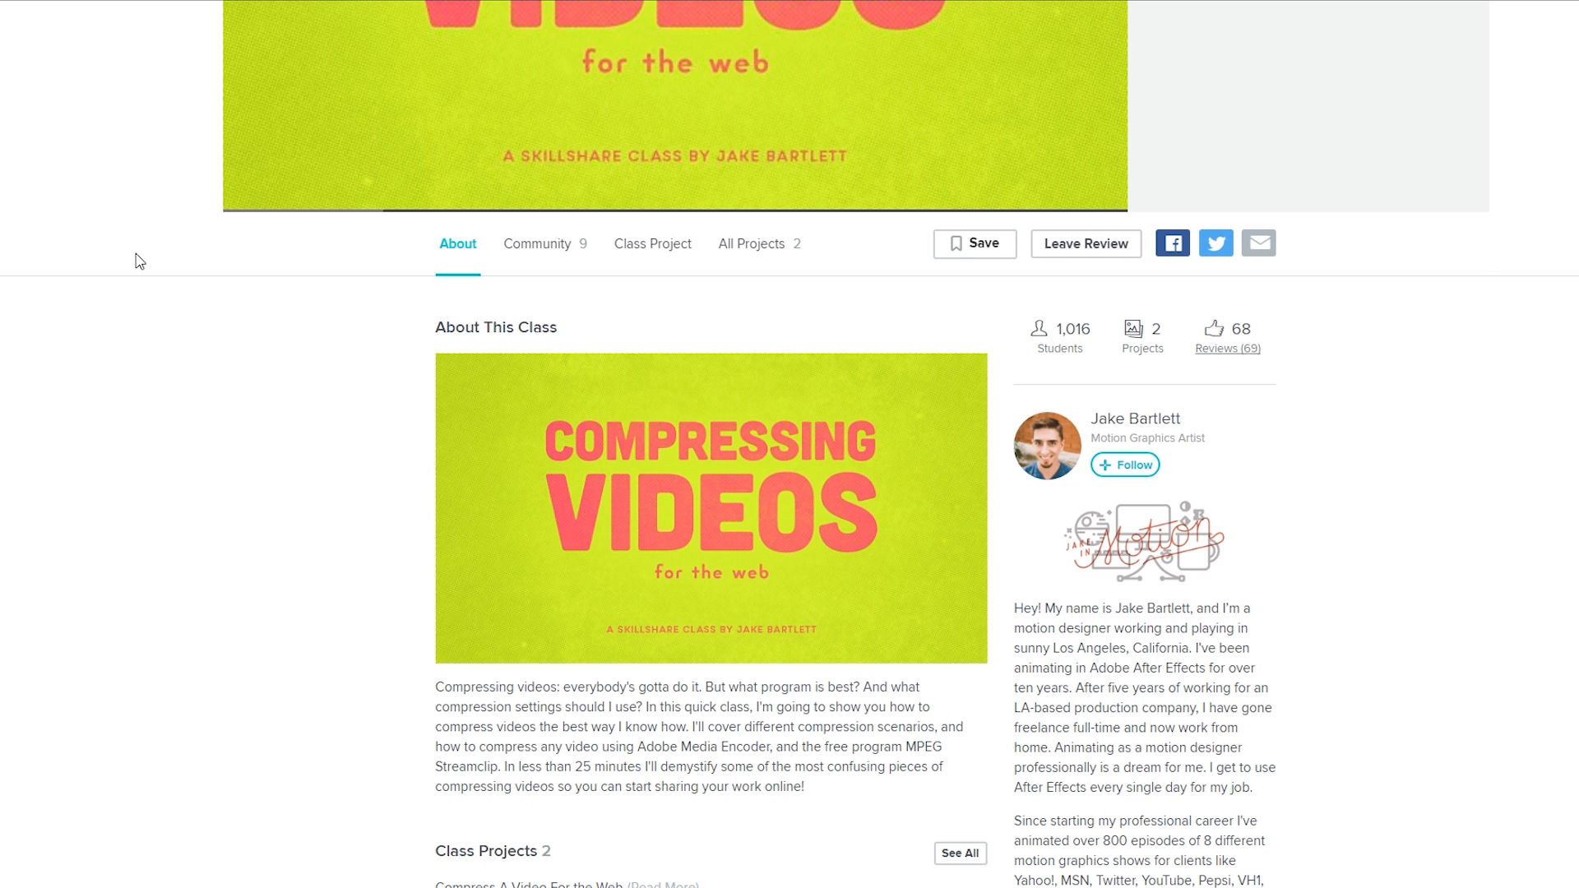
scroll(140, 260, "up", 5)
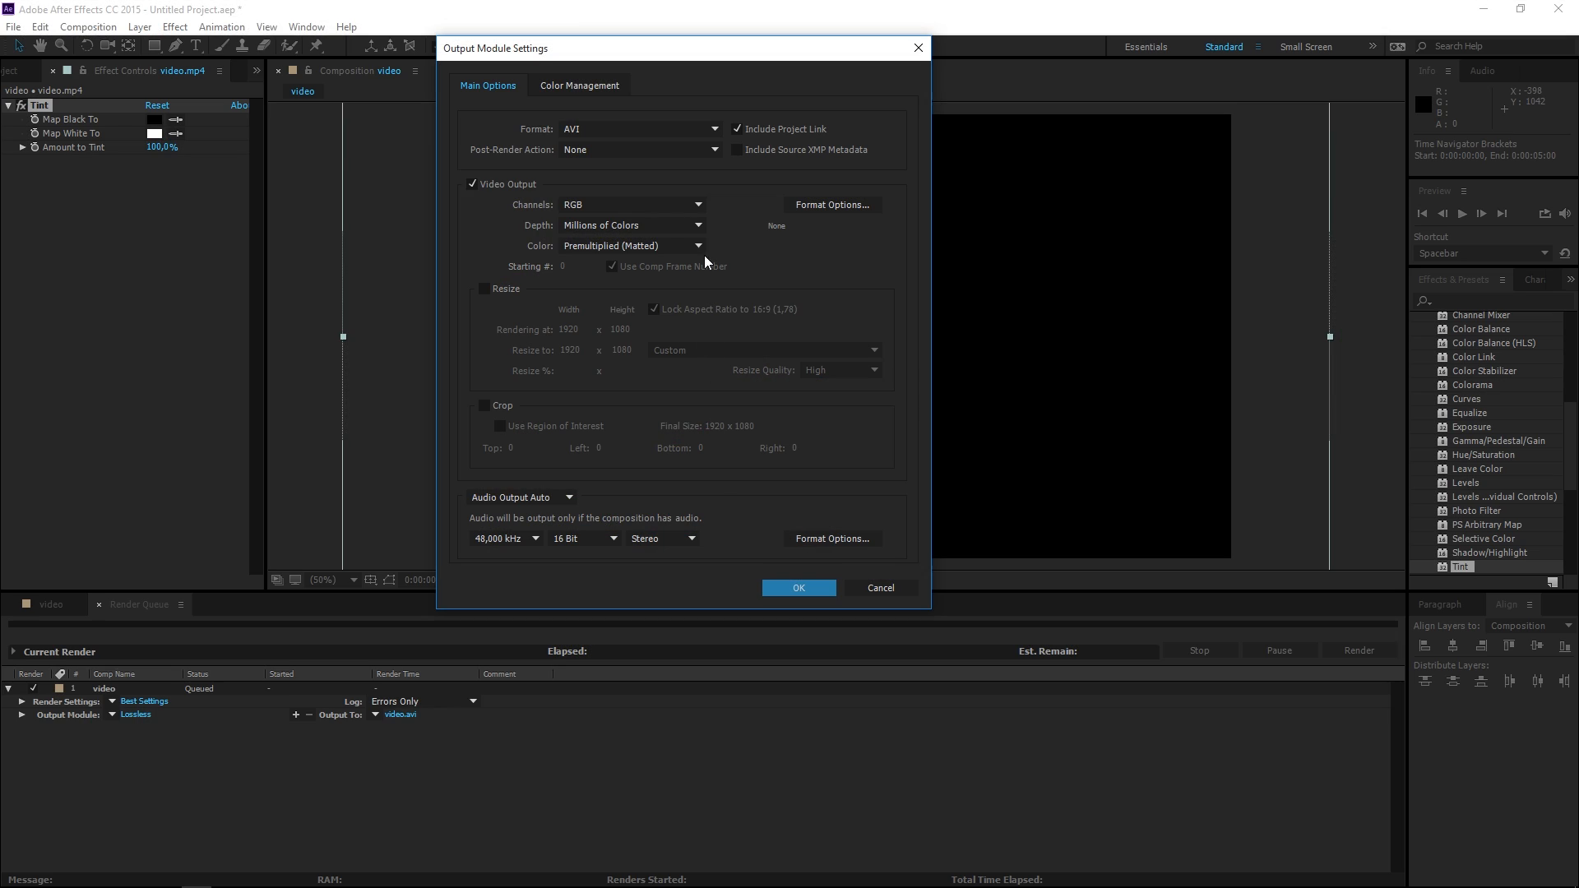
Step: Set the output format to QuickTime, accept the H.264 video codec at quality 100, and apply the output module settings
left_click(701, 120)
left_click(674, 311)
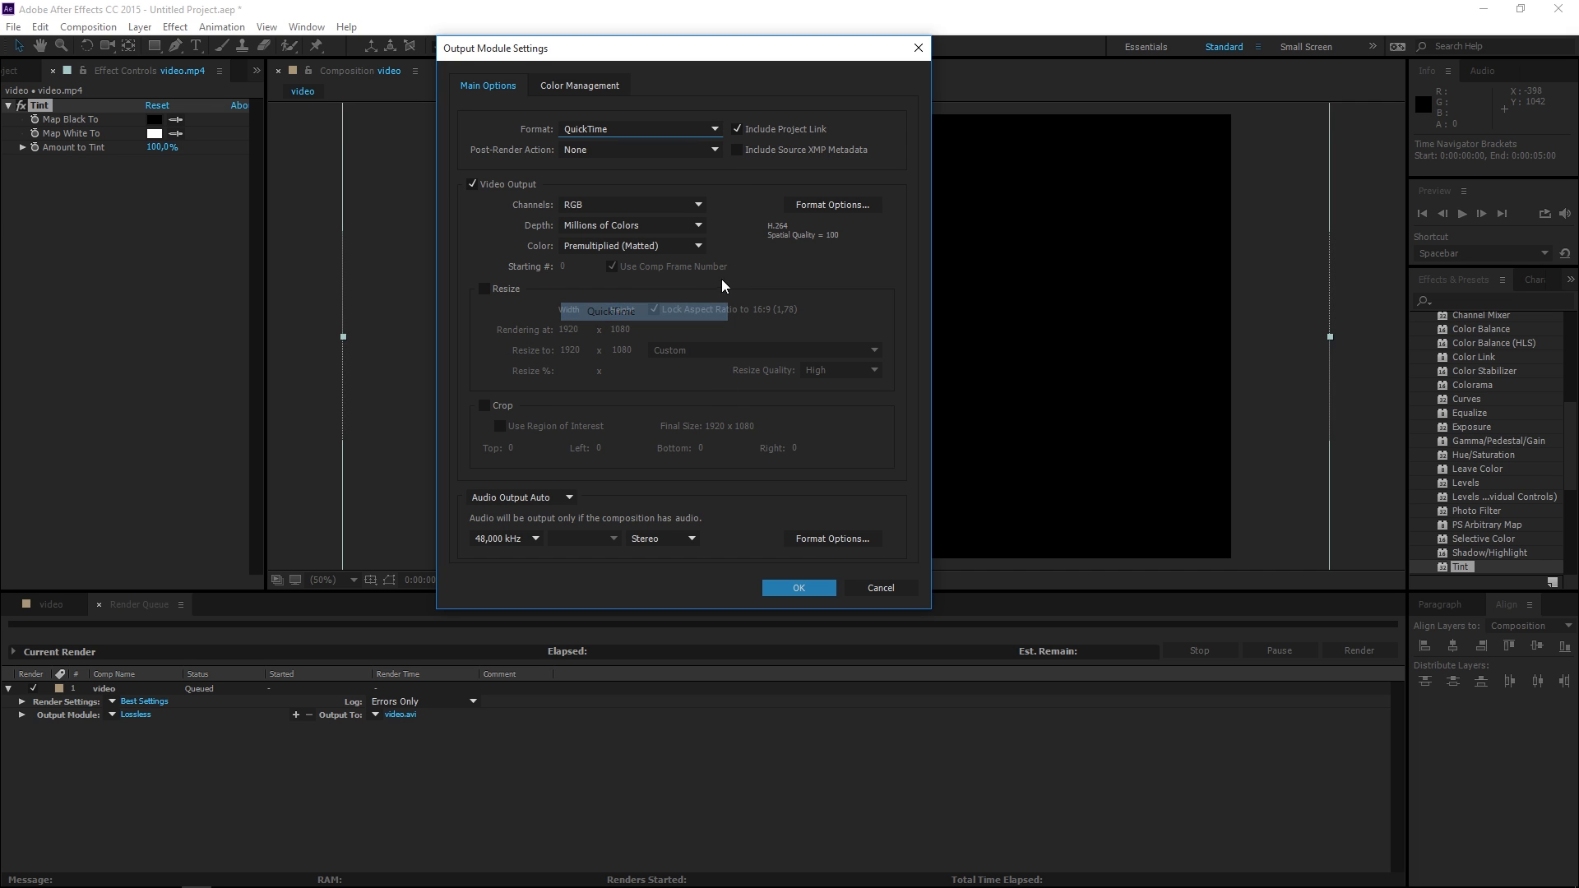
left_click(829, 207)
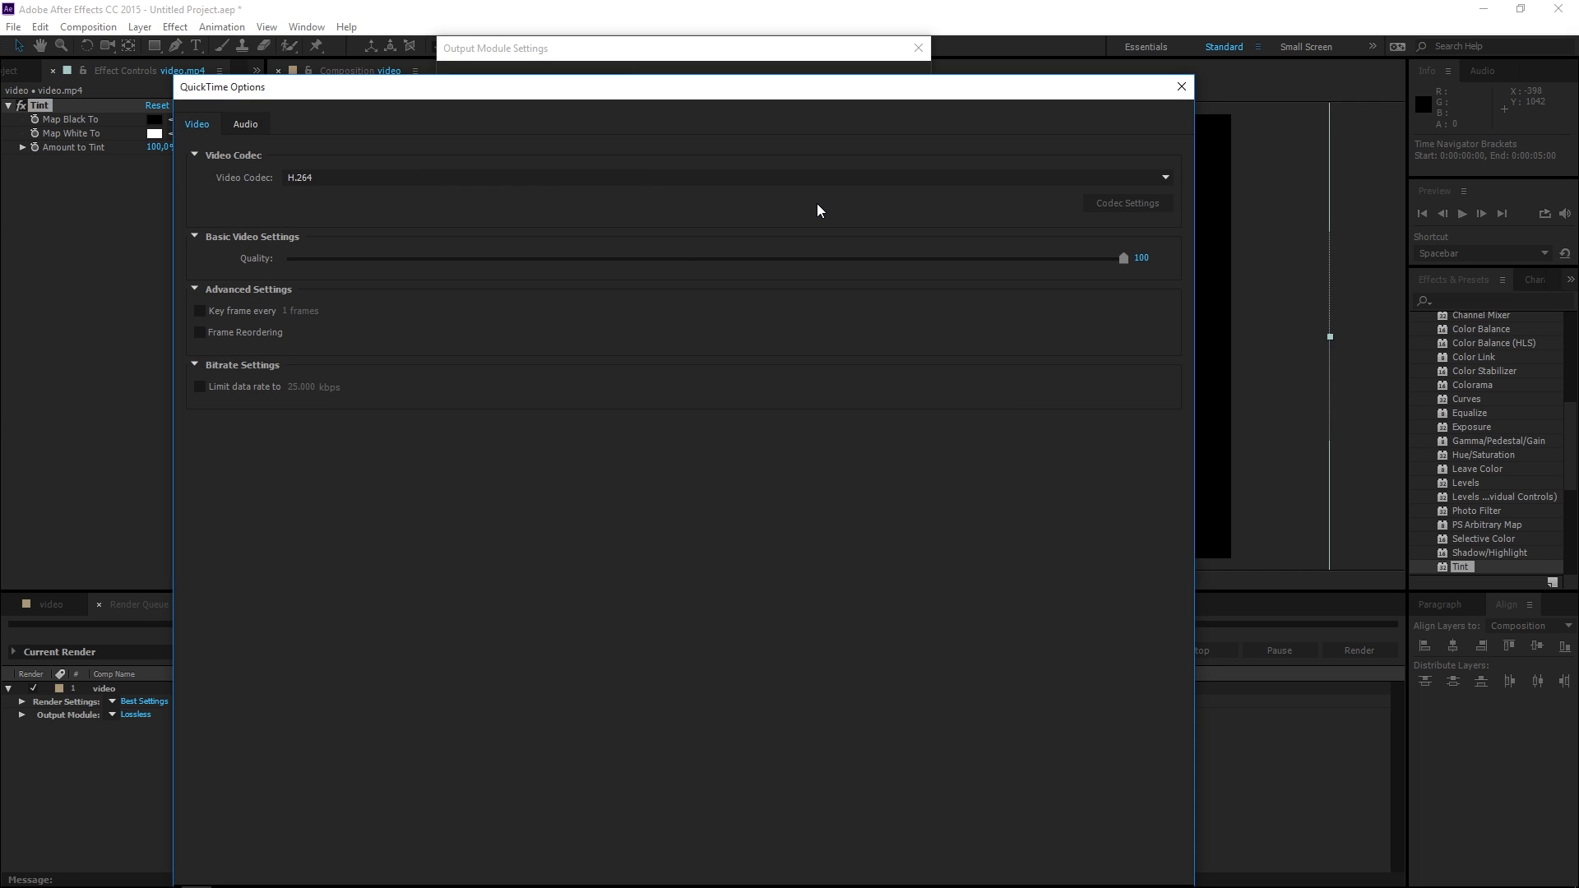
left_click_drag(823, 97, 806, 35)
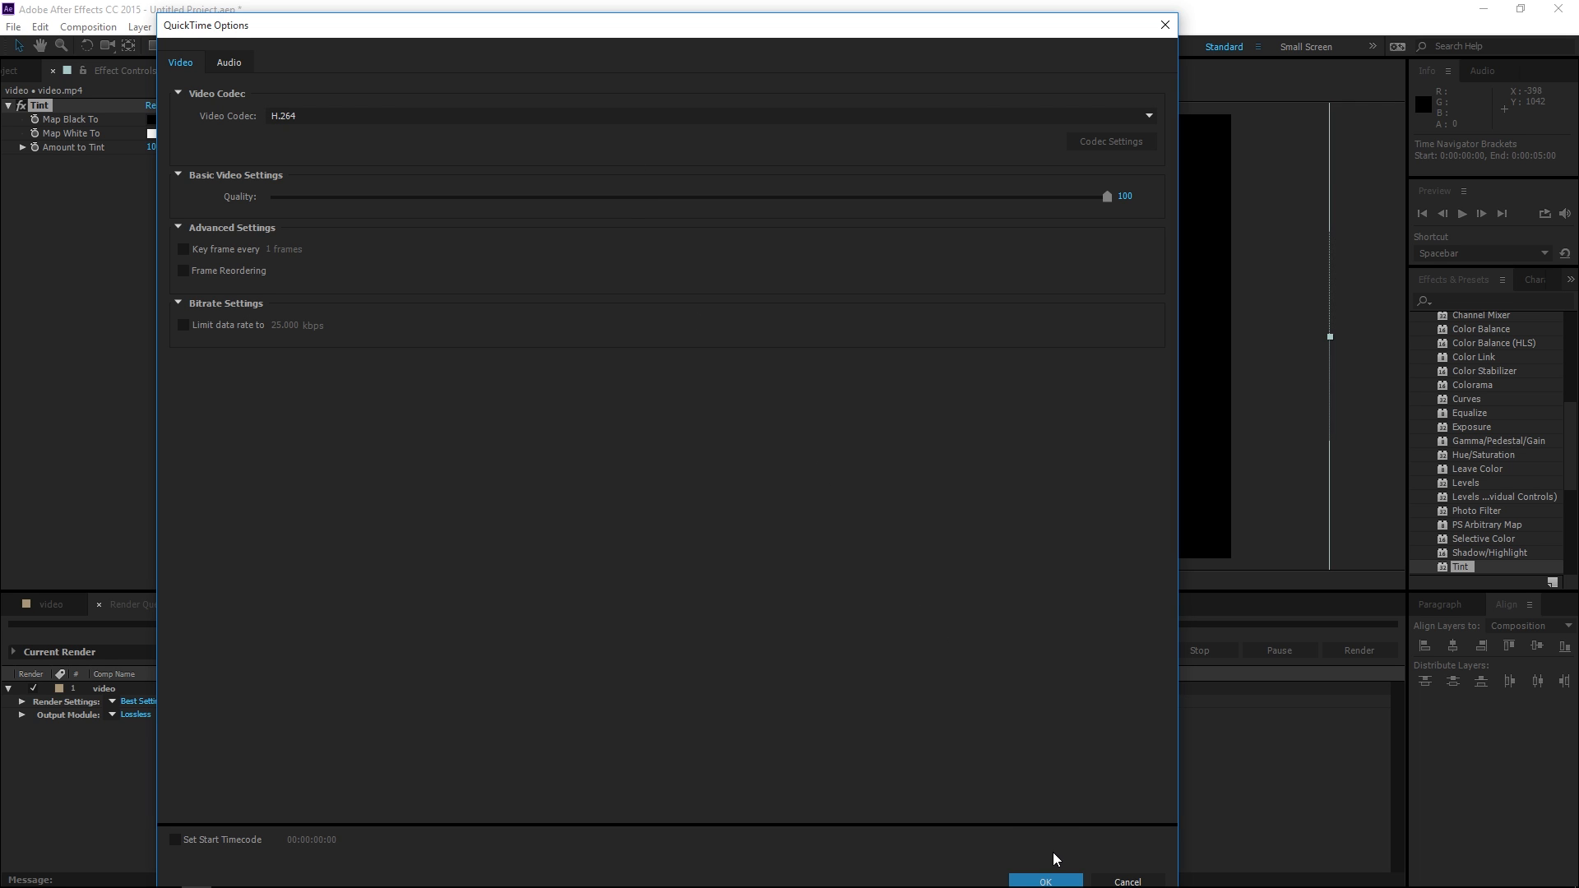
left_click(1045, 881)
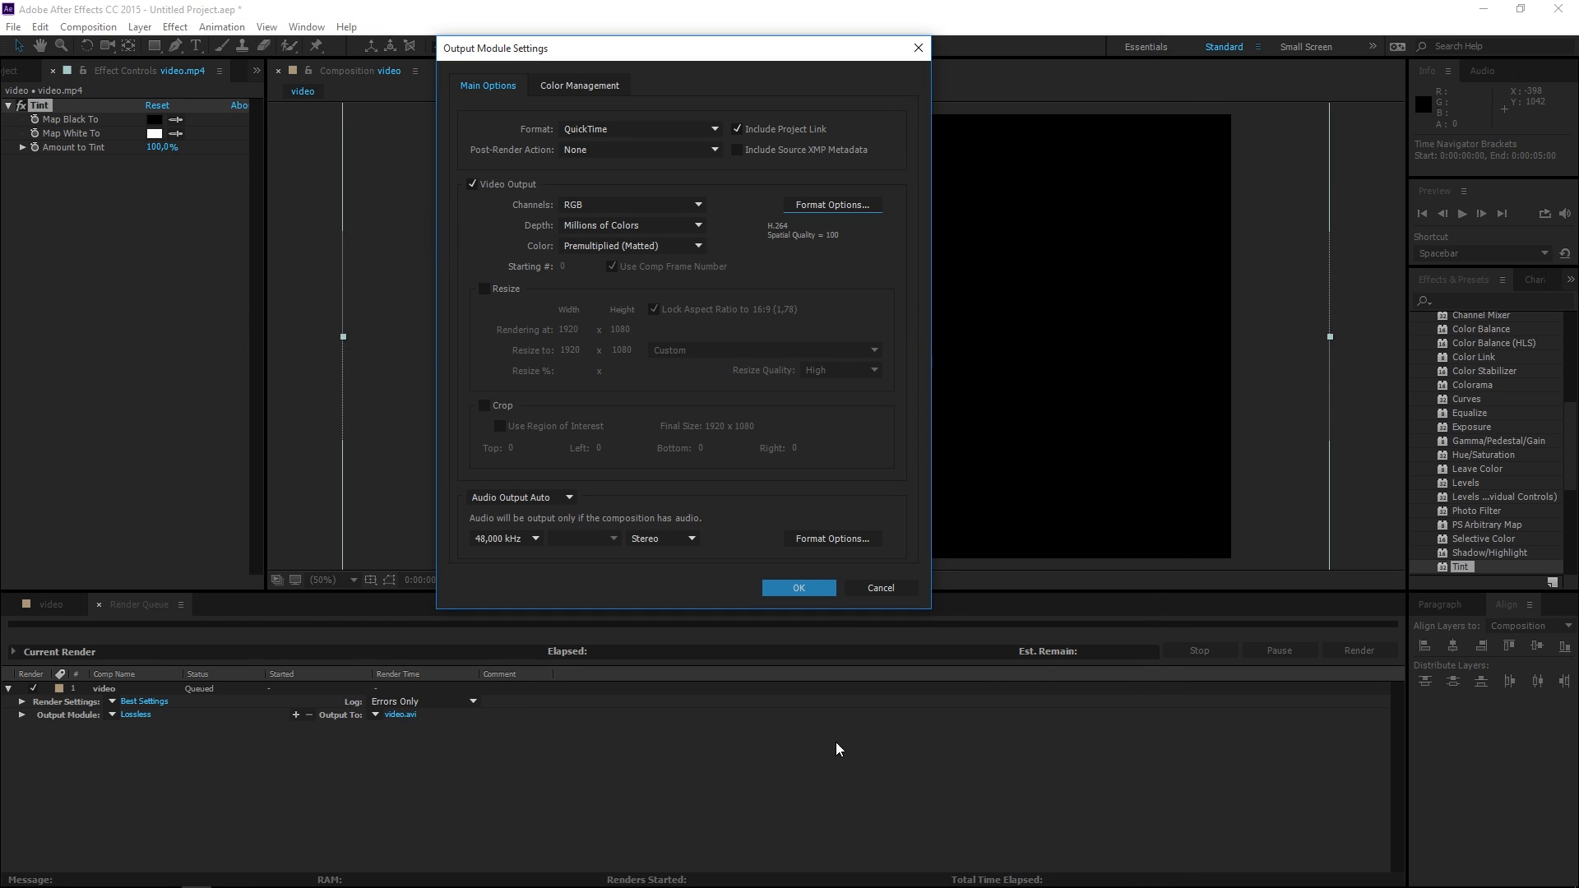
left_click(792, 588)
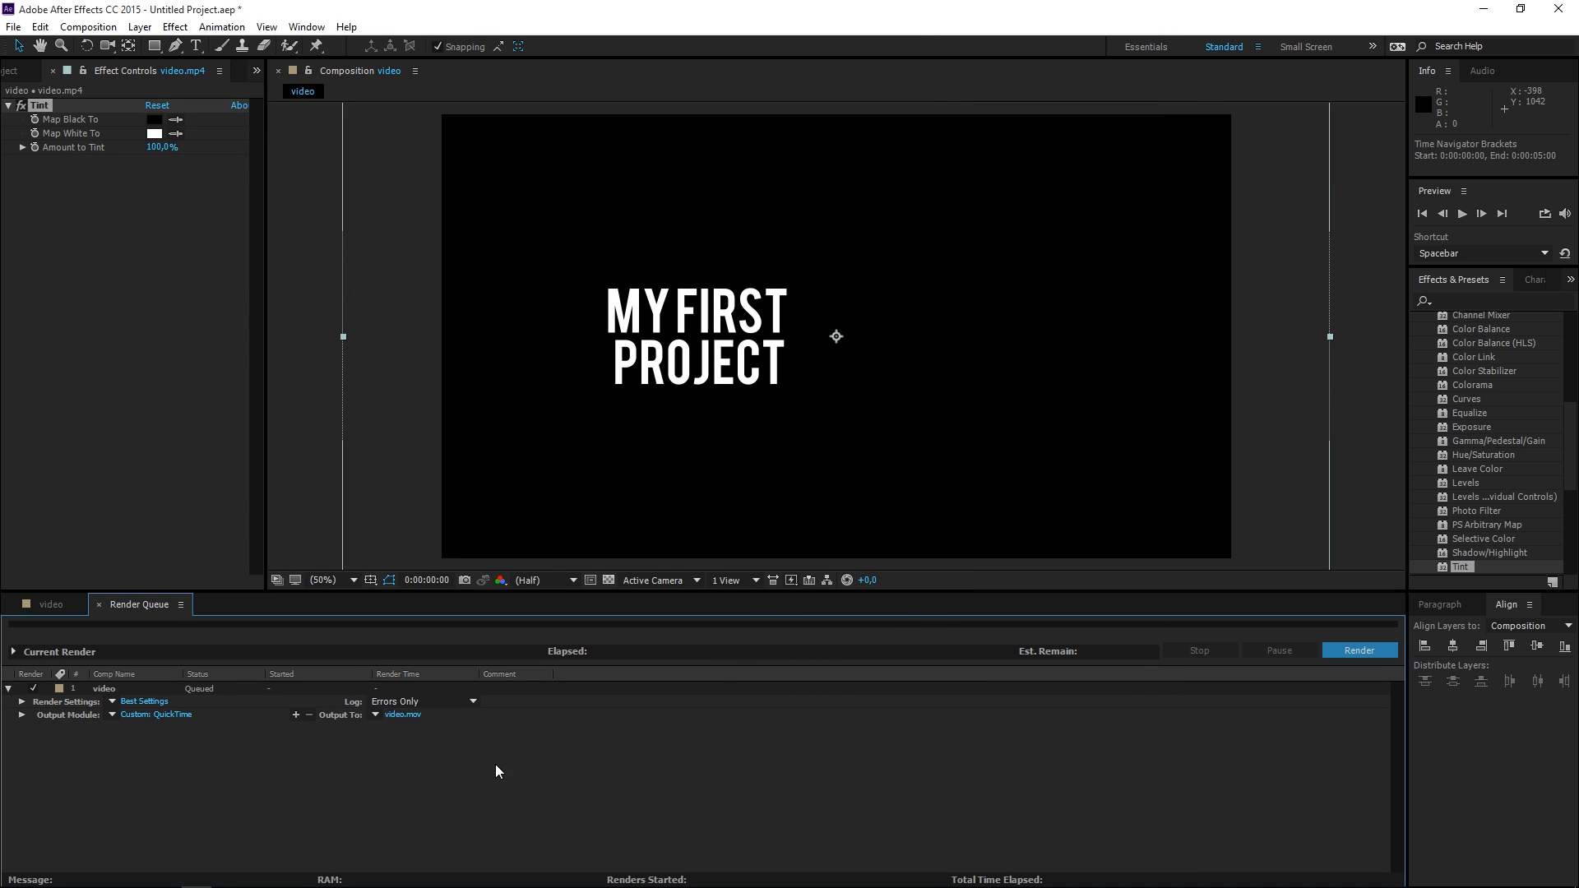
Step: Save the output movie as video.mov on Local Disk (D:) and start rendering the queue
left_click(398, 716)
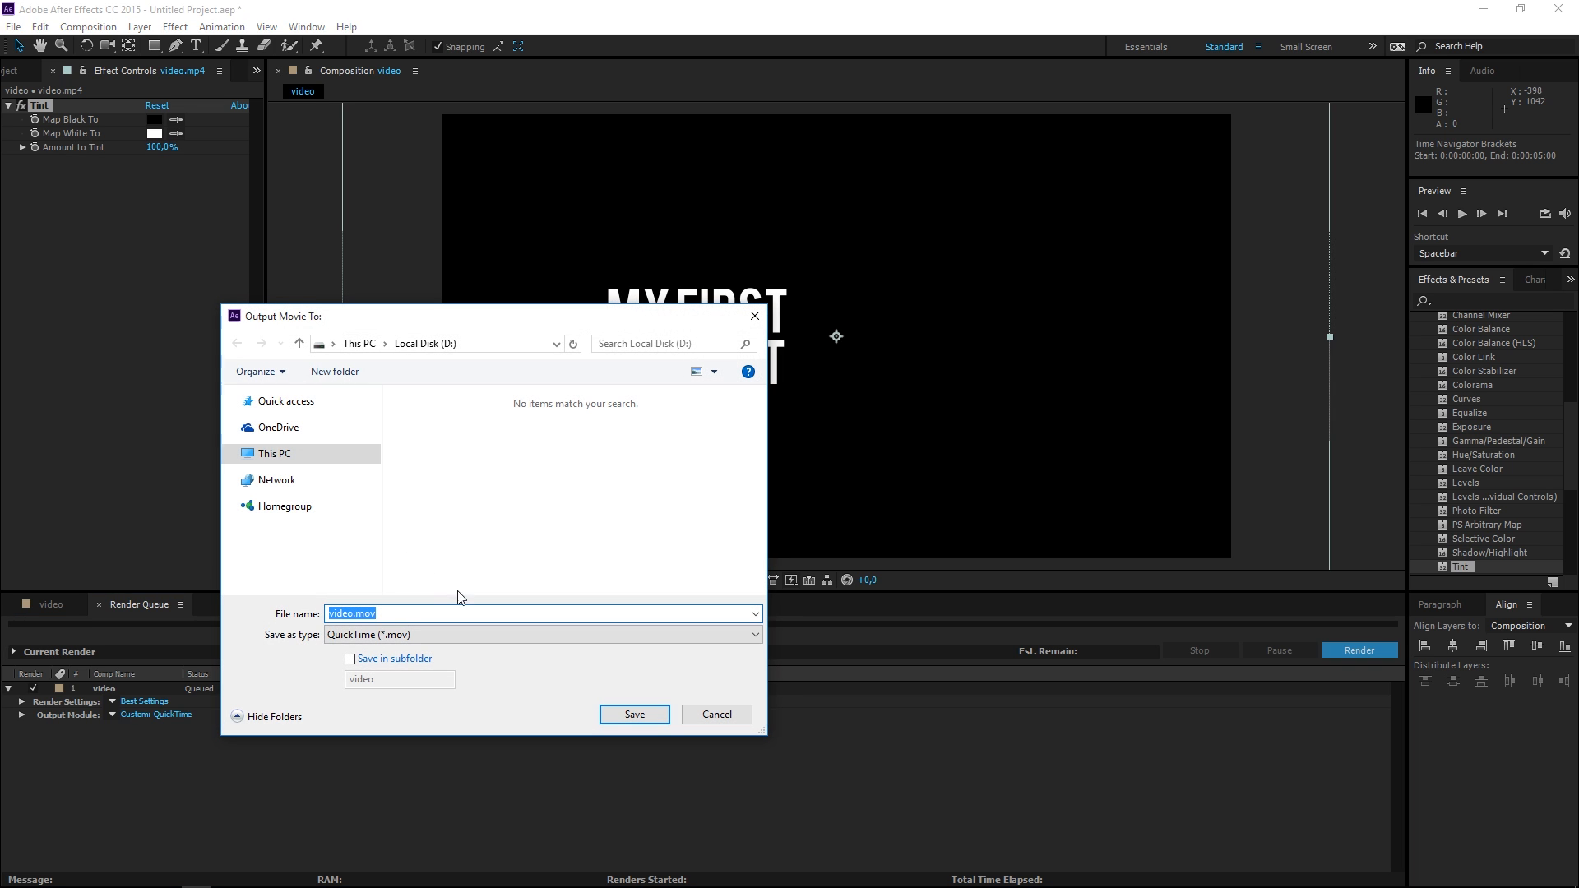
left_click(645, 720)
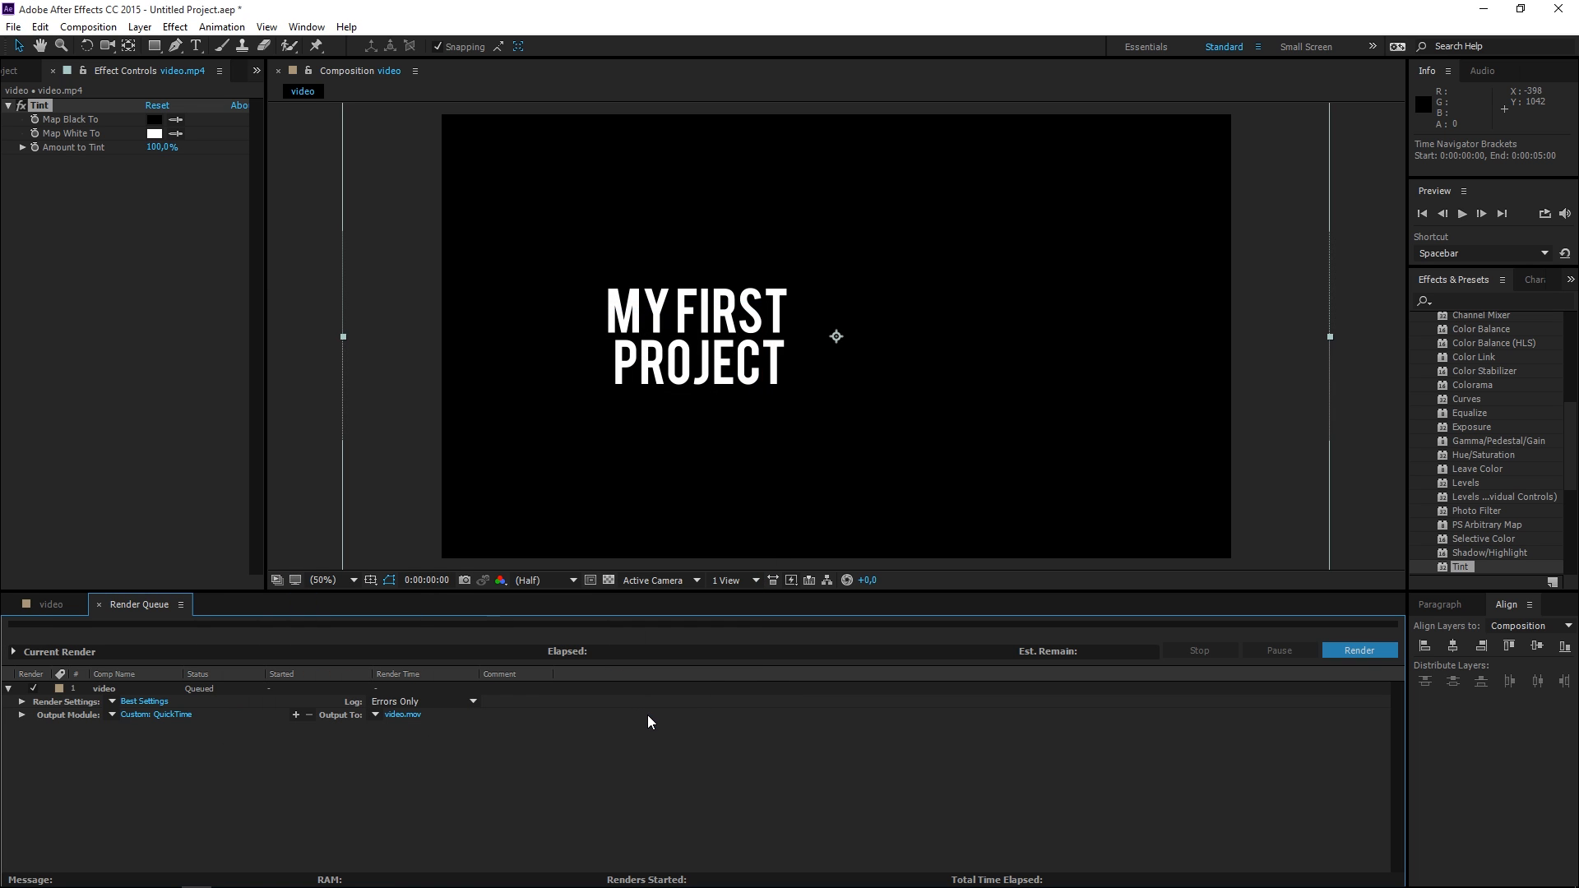
left_click(1365, 653)
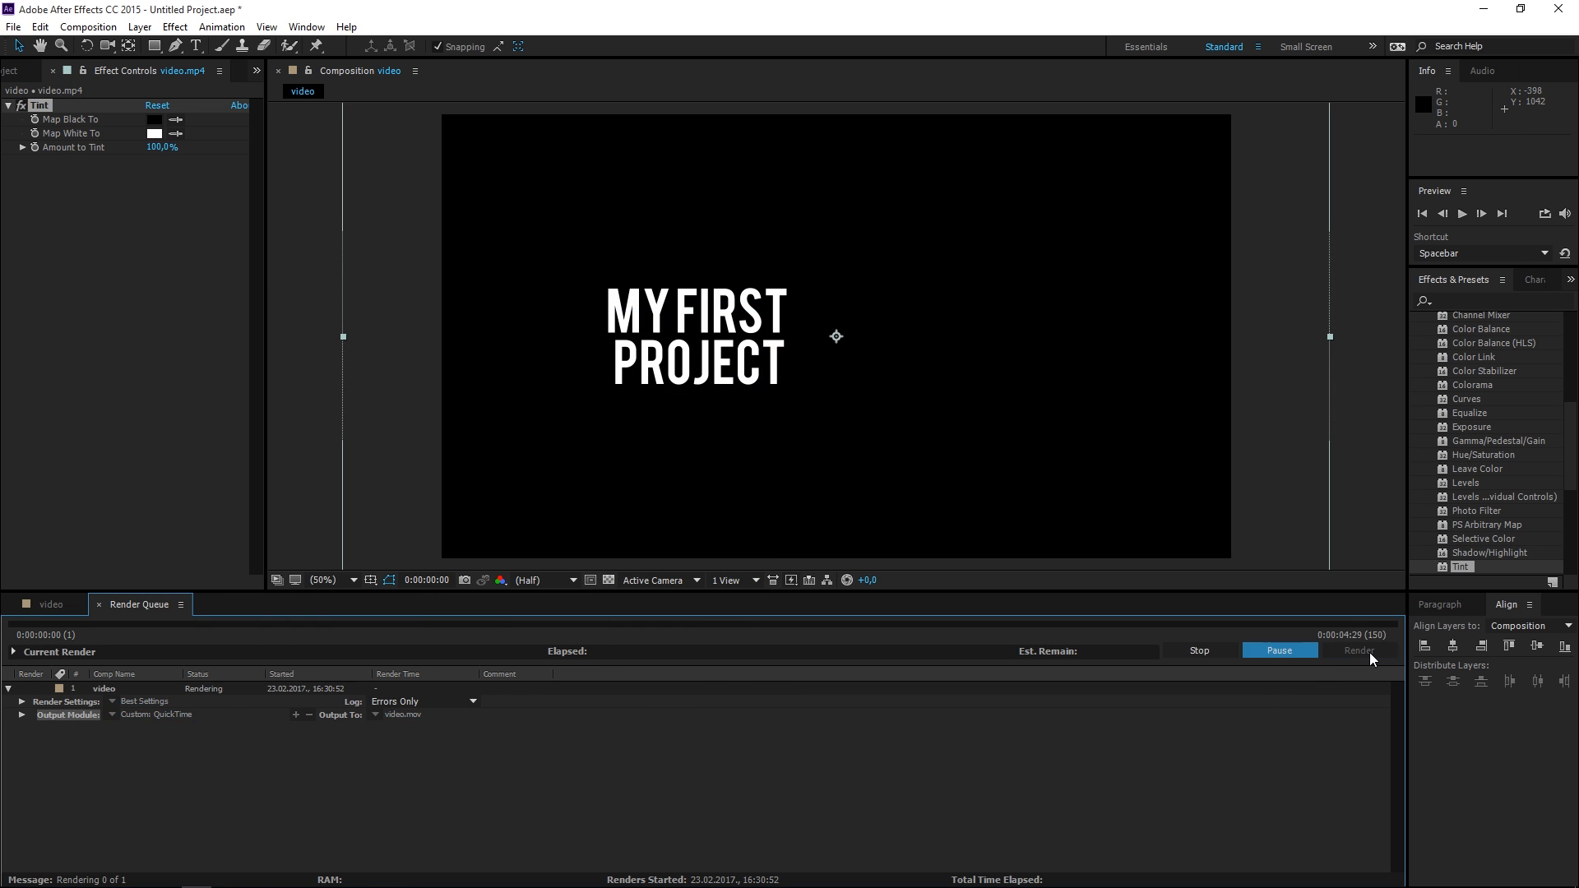